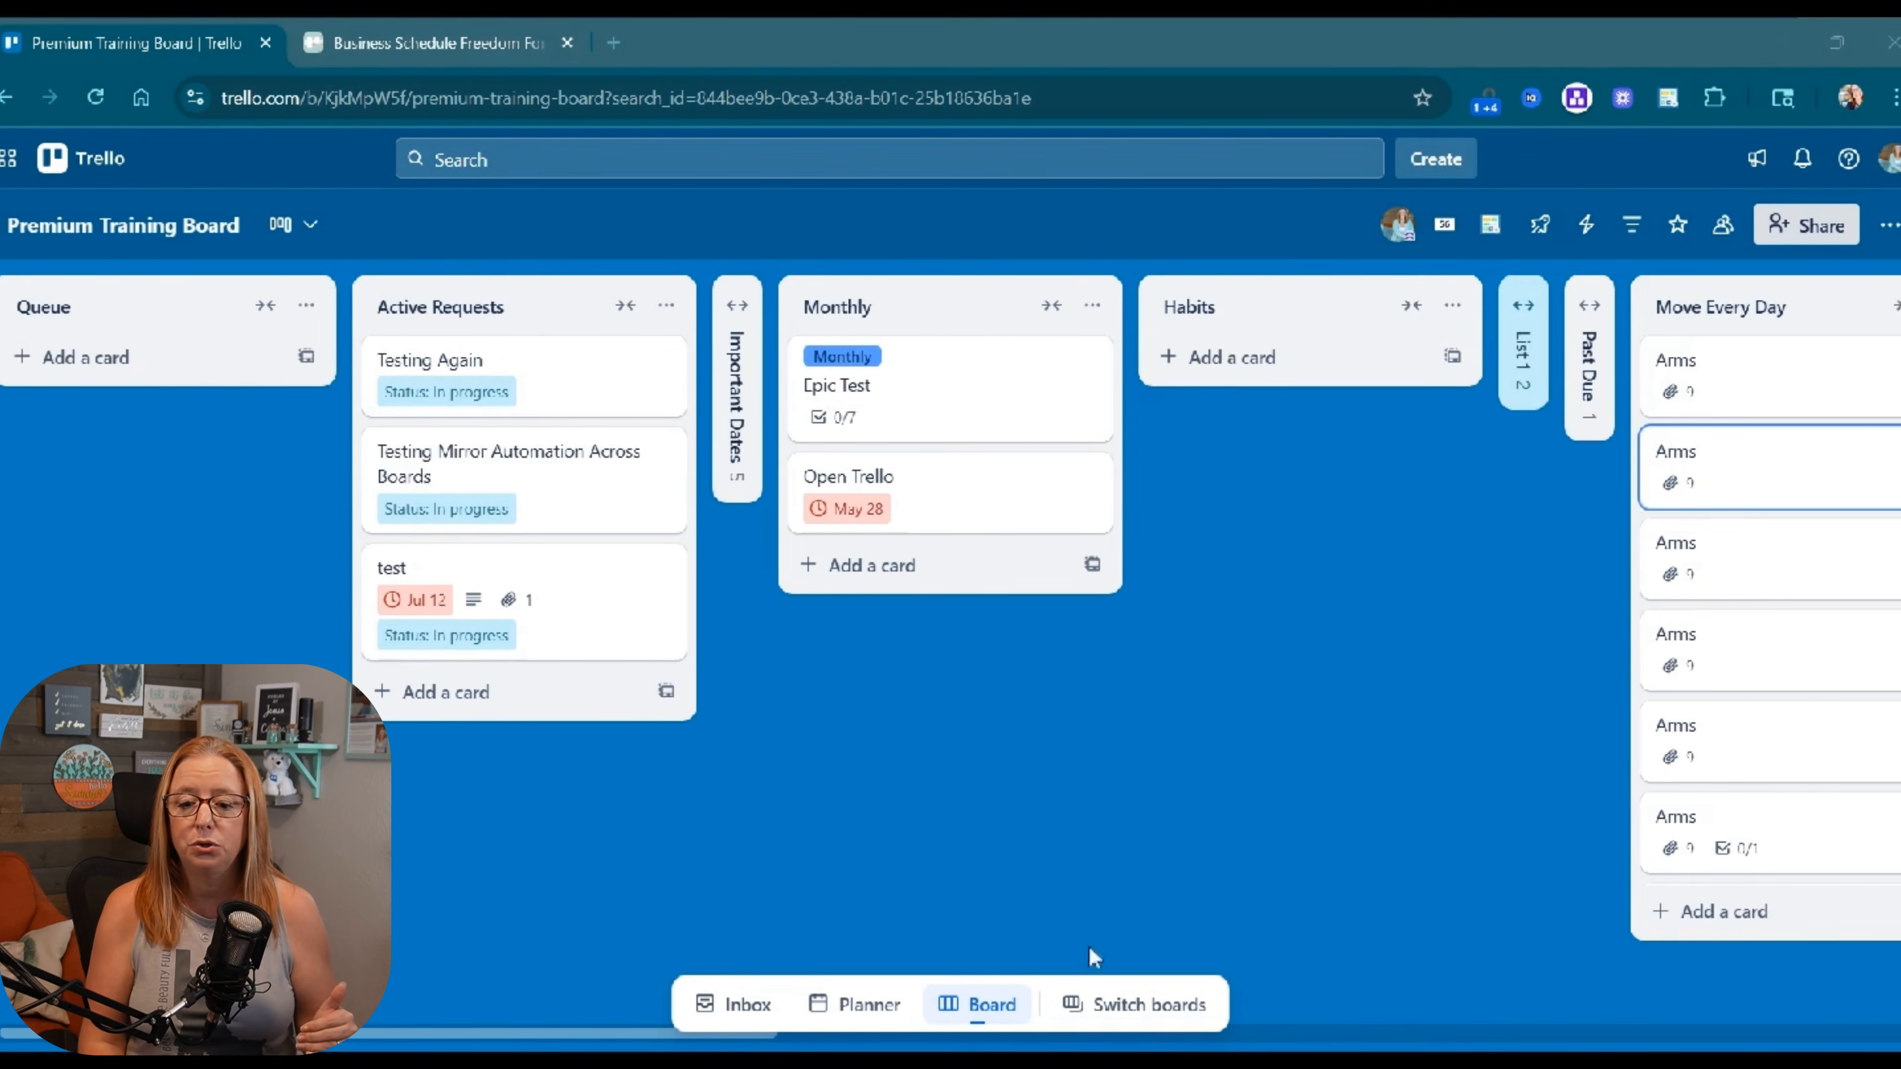
# In the board switcher, pick the first workspace and collapse its boards to show its Workspace Views.
pyautogui.click(1120, 1018)
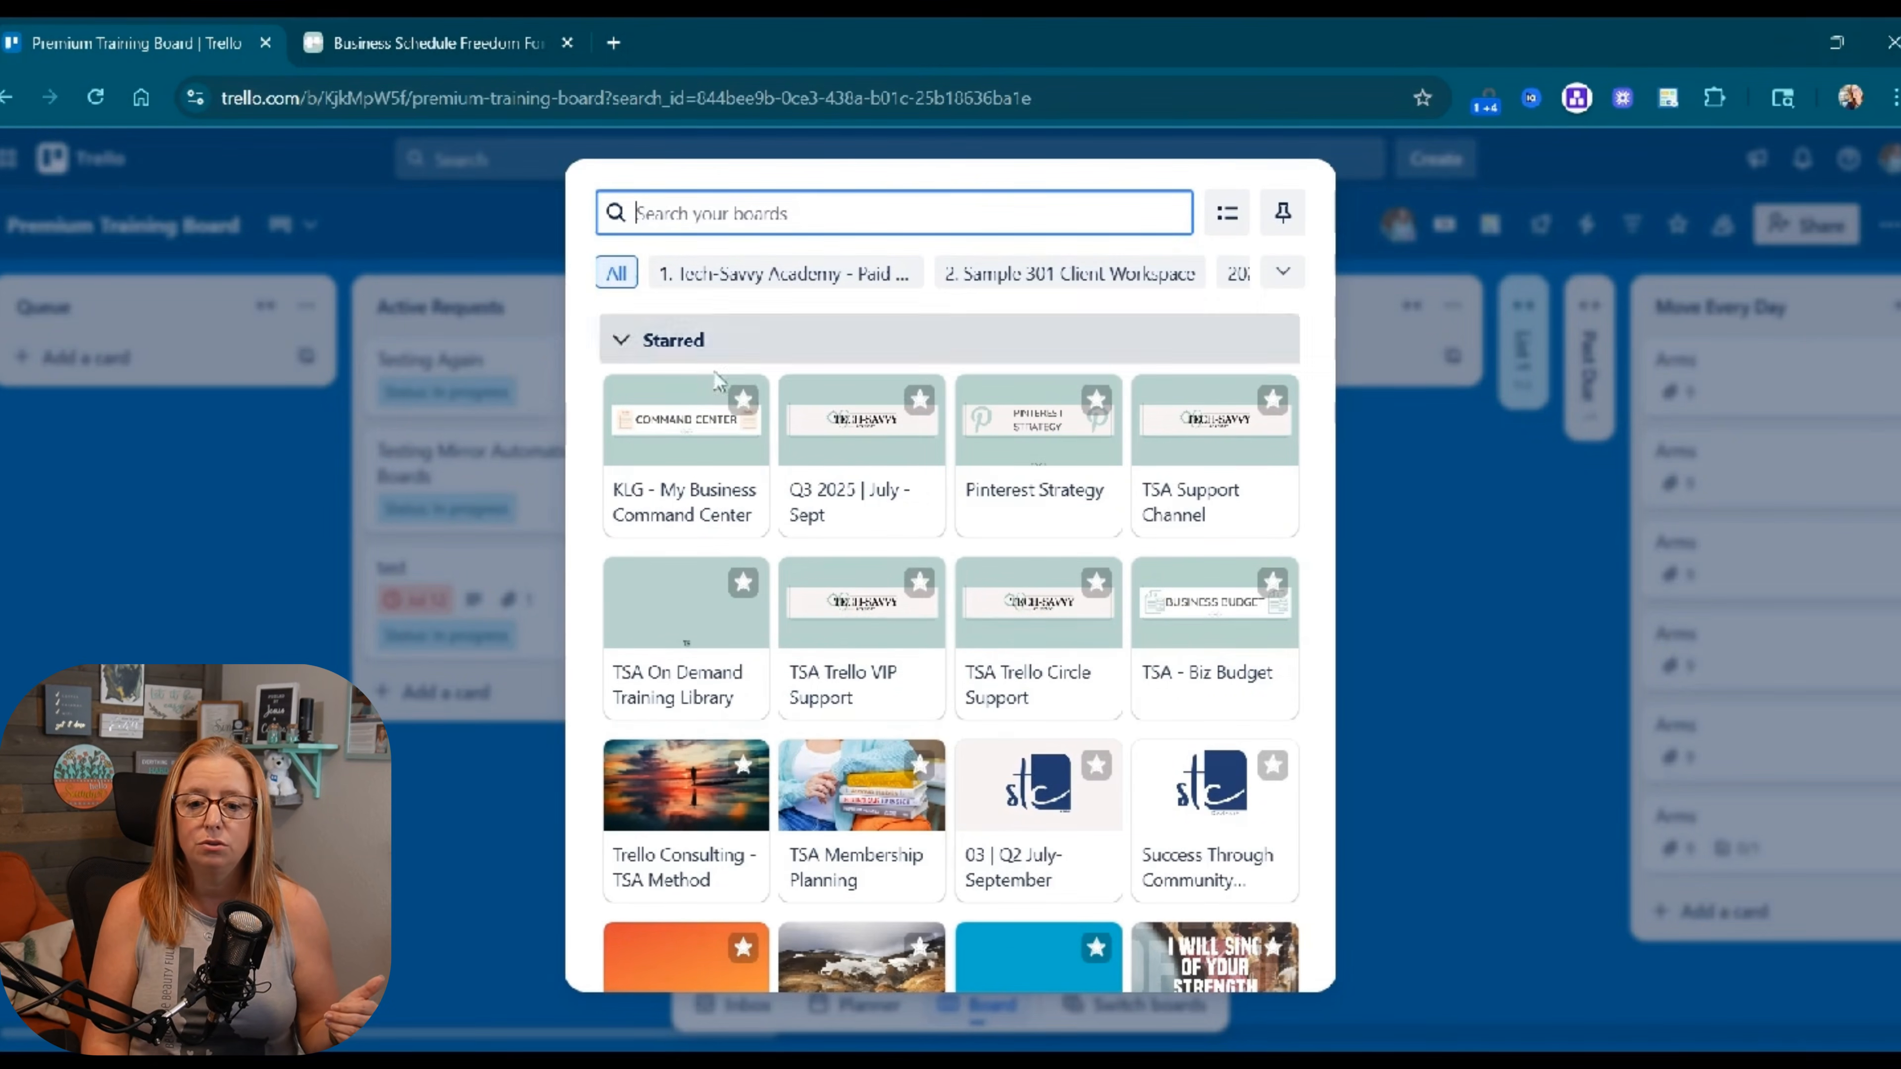
pyautogui.scroll(-8, 778, 550)
pyautogui.scroll(8, 823, 539)
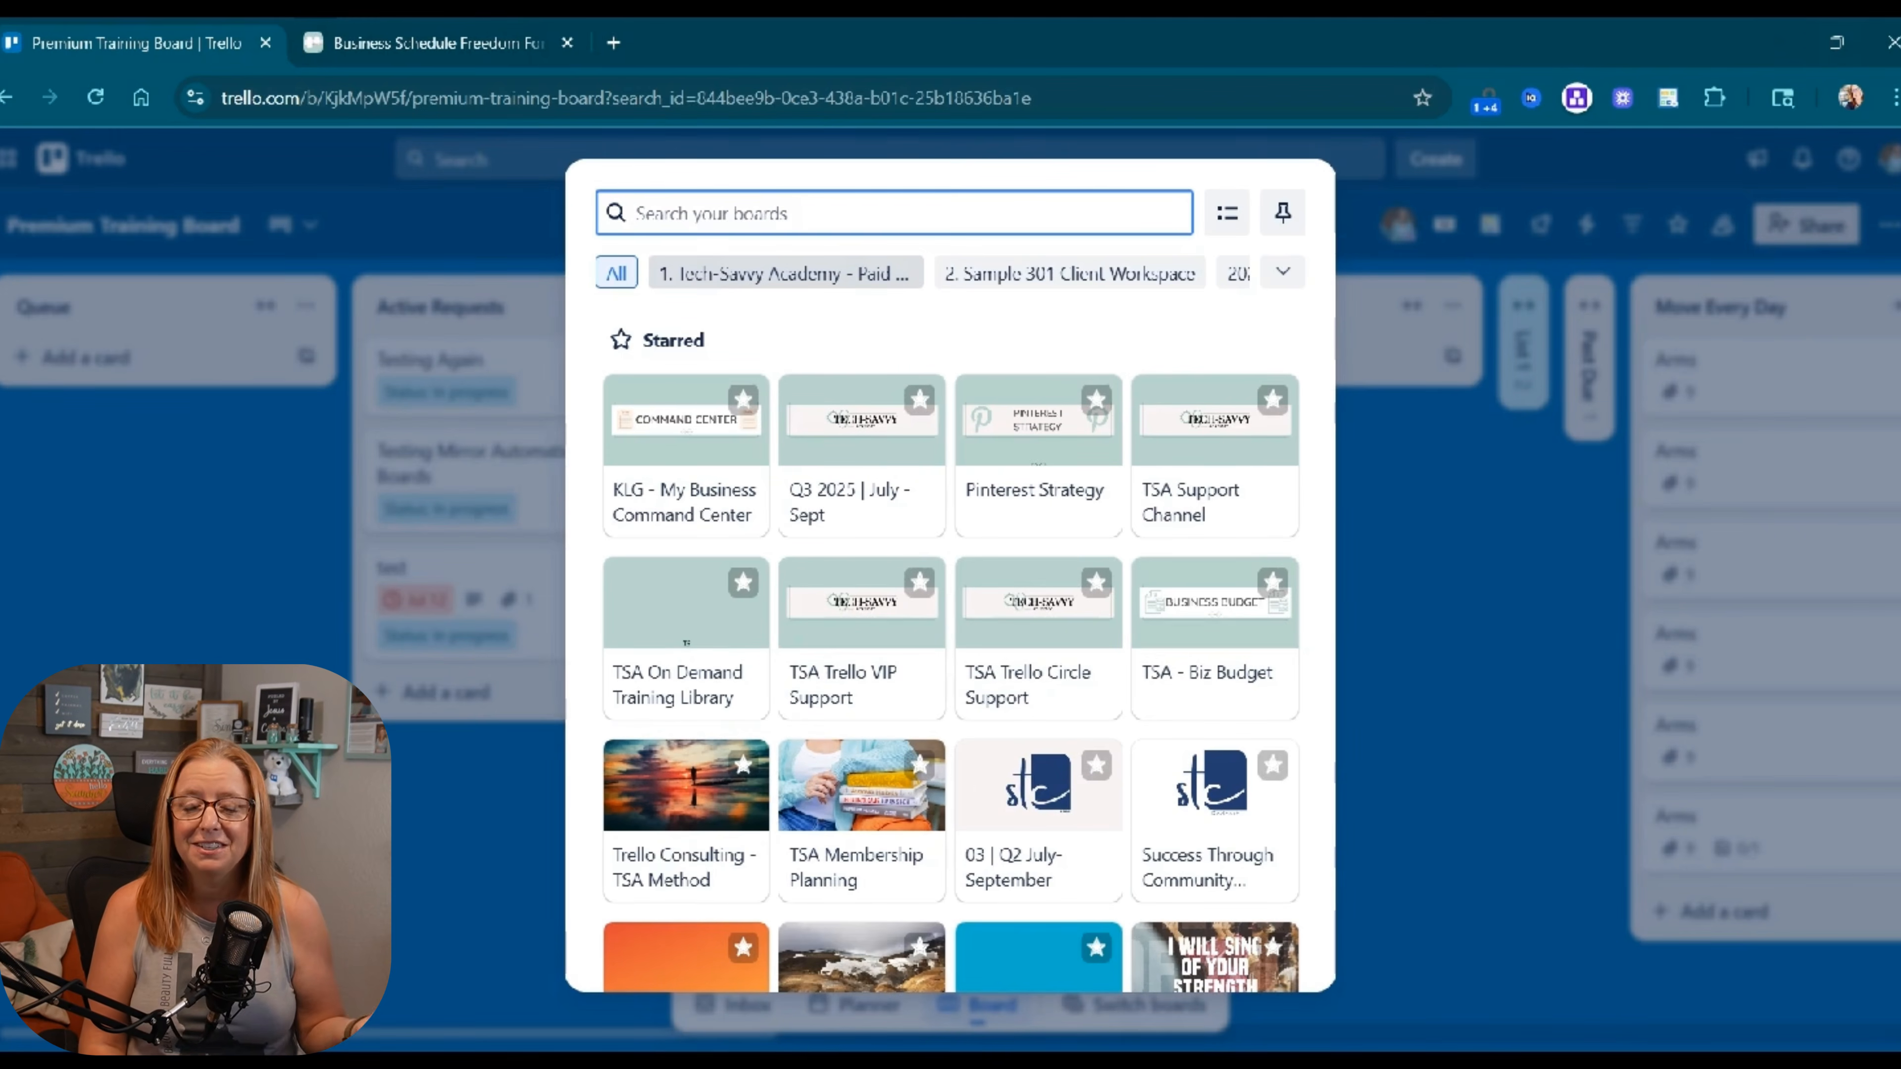
pyautogui.click(692, 271)
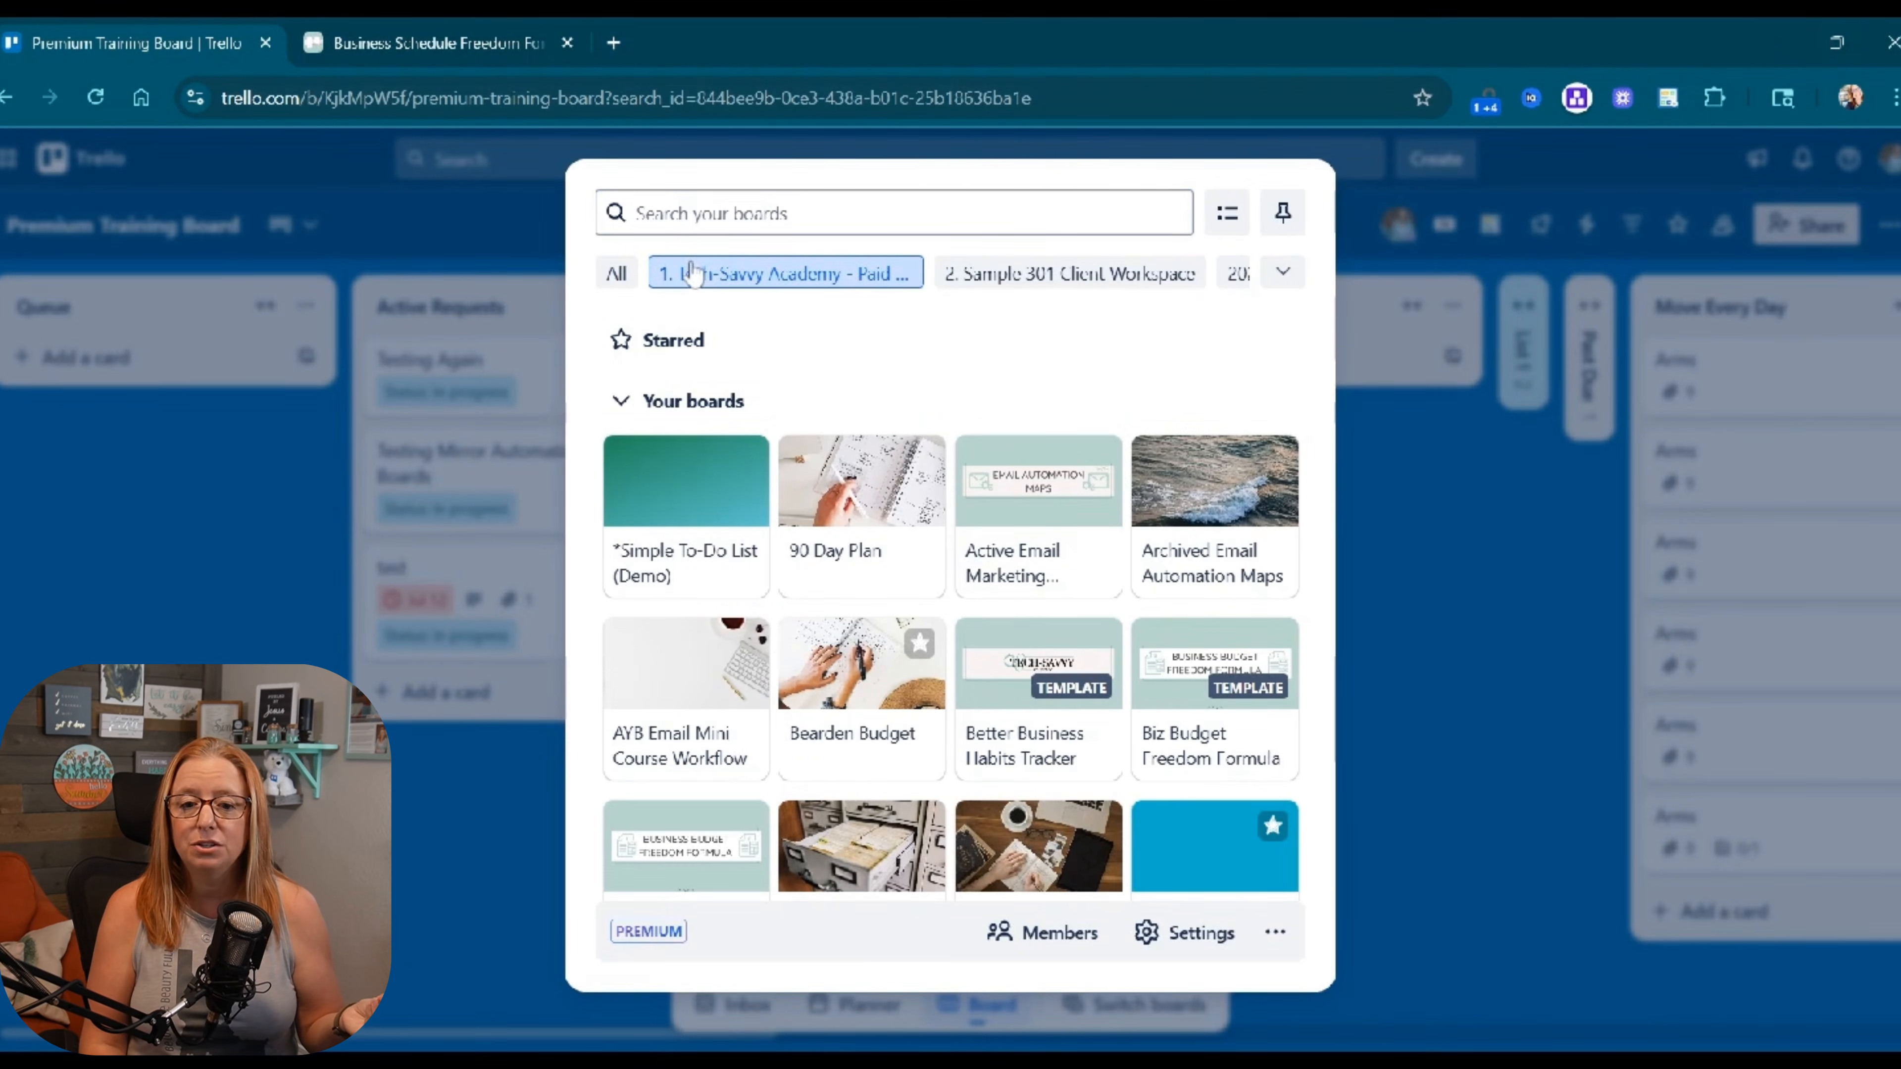
pyautogui.click(620, 405)
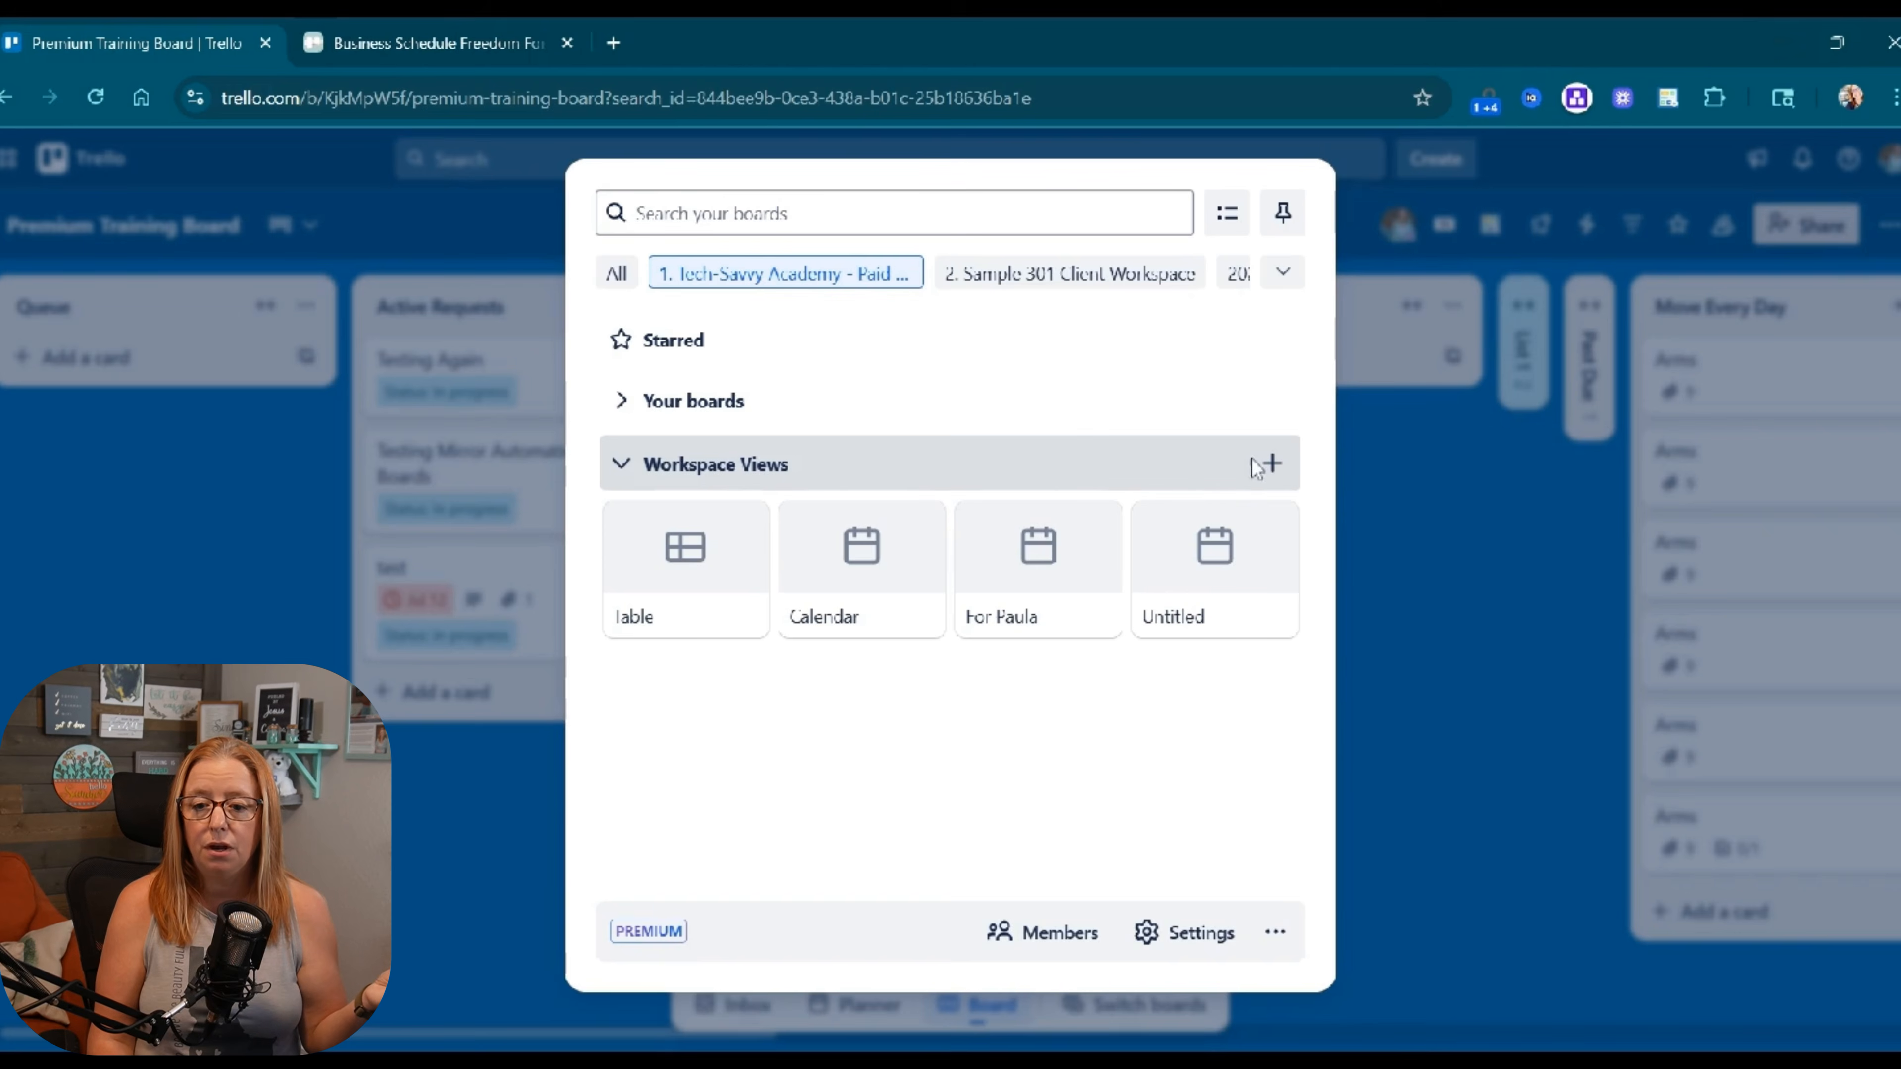
# Start a view titled 'Assigned to me', visible to the workspace, covering the 9 recent boards.
pyautogui.click(1272, 465)
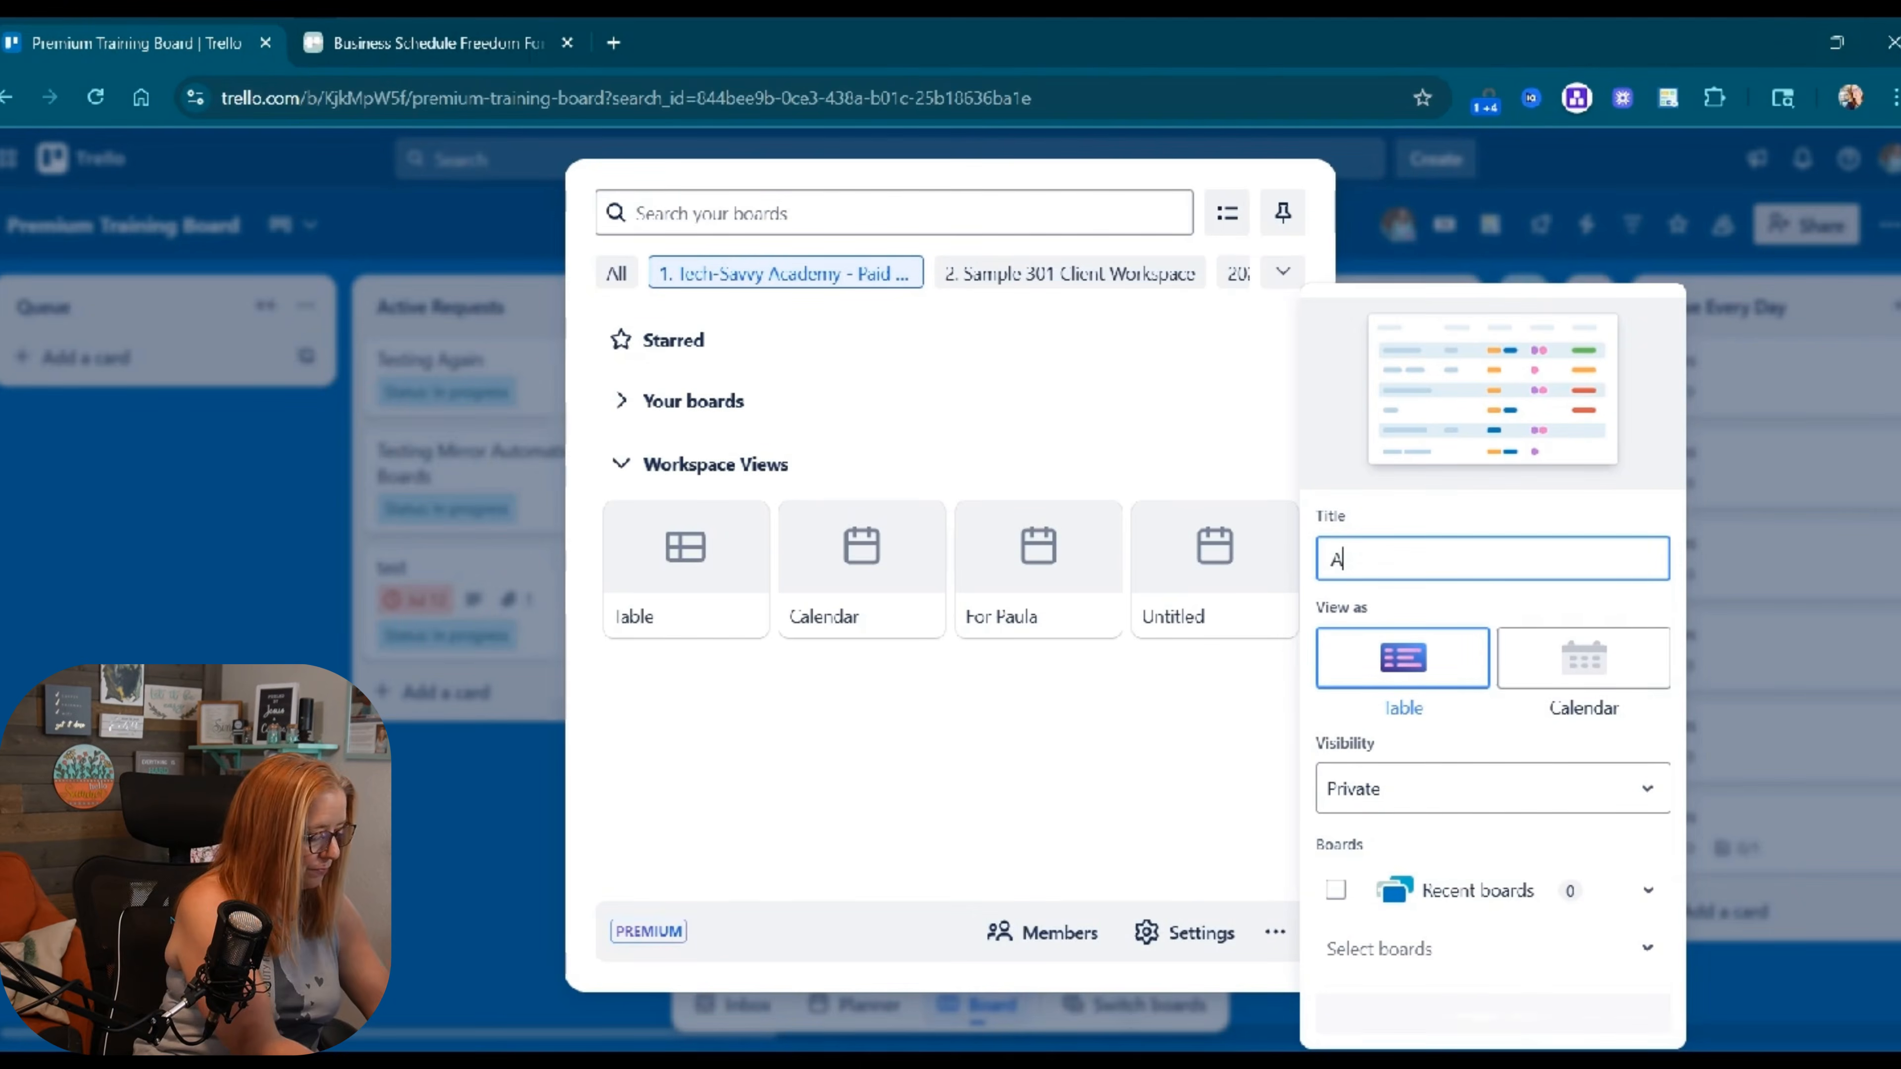
pyautogui.write('Assigned to me')
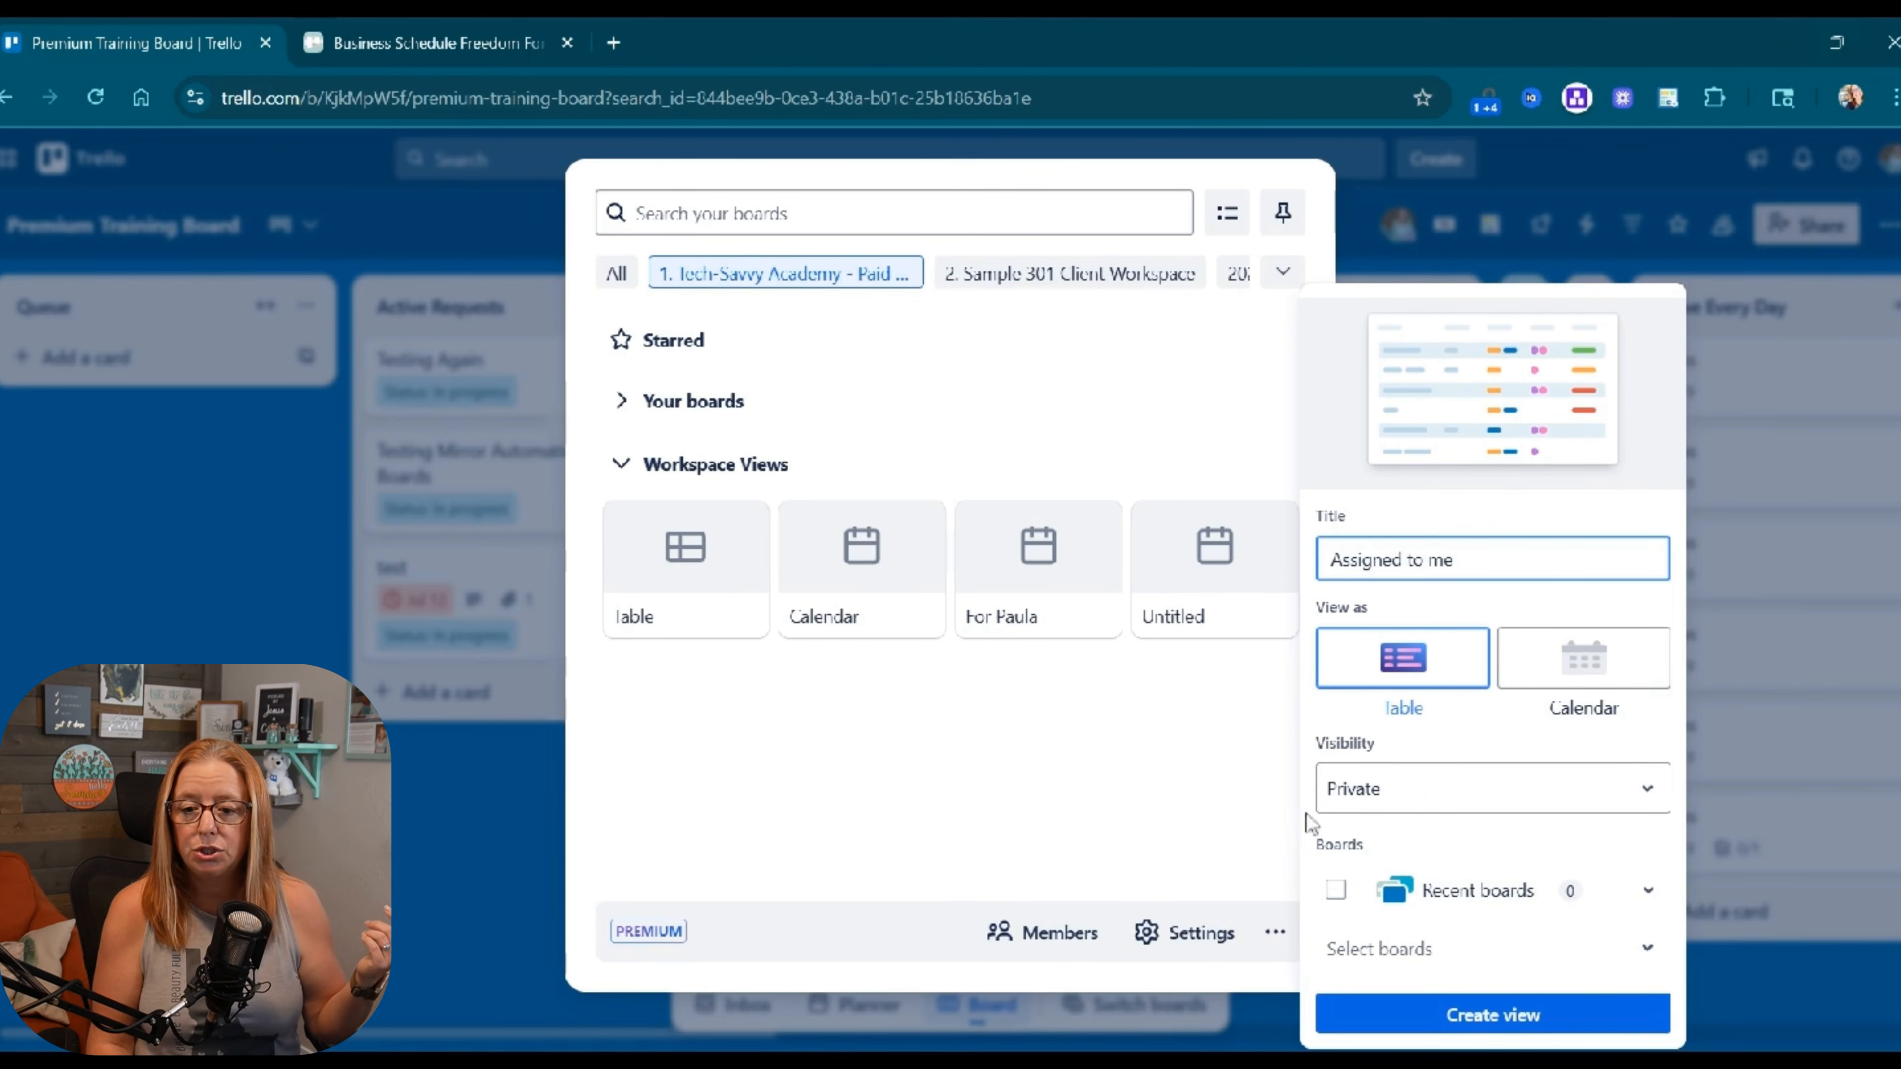
pyautogui.click(1454, 791)
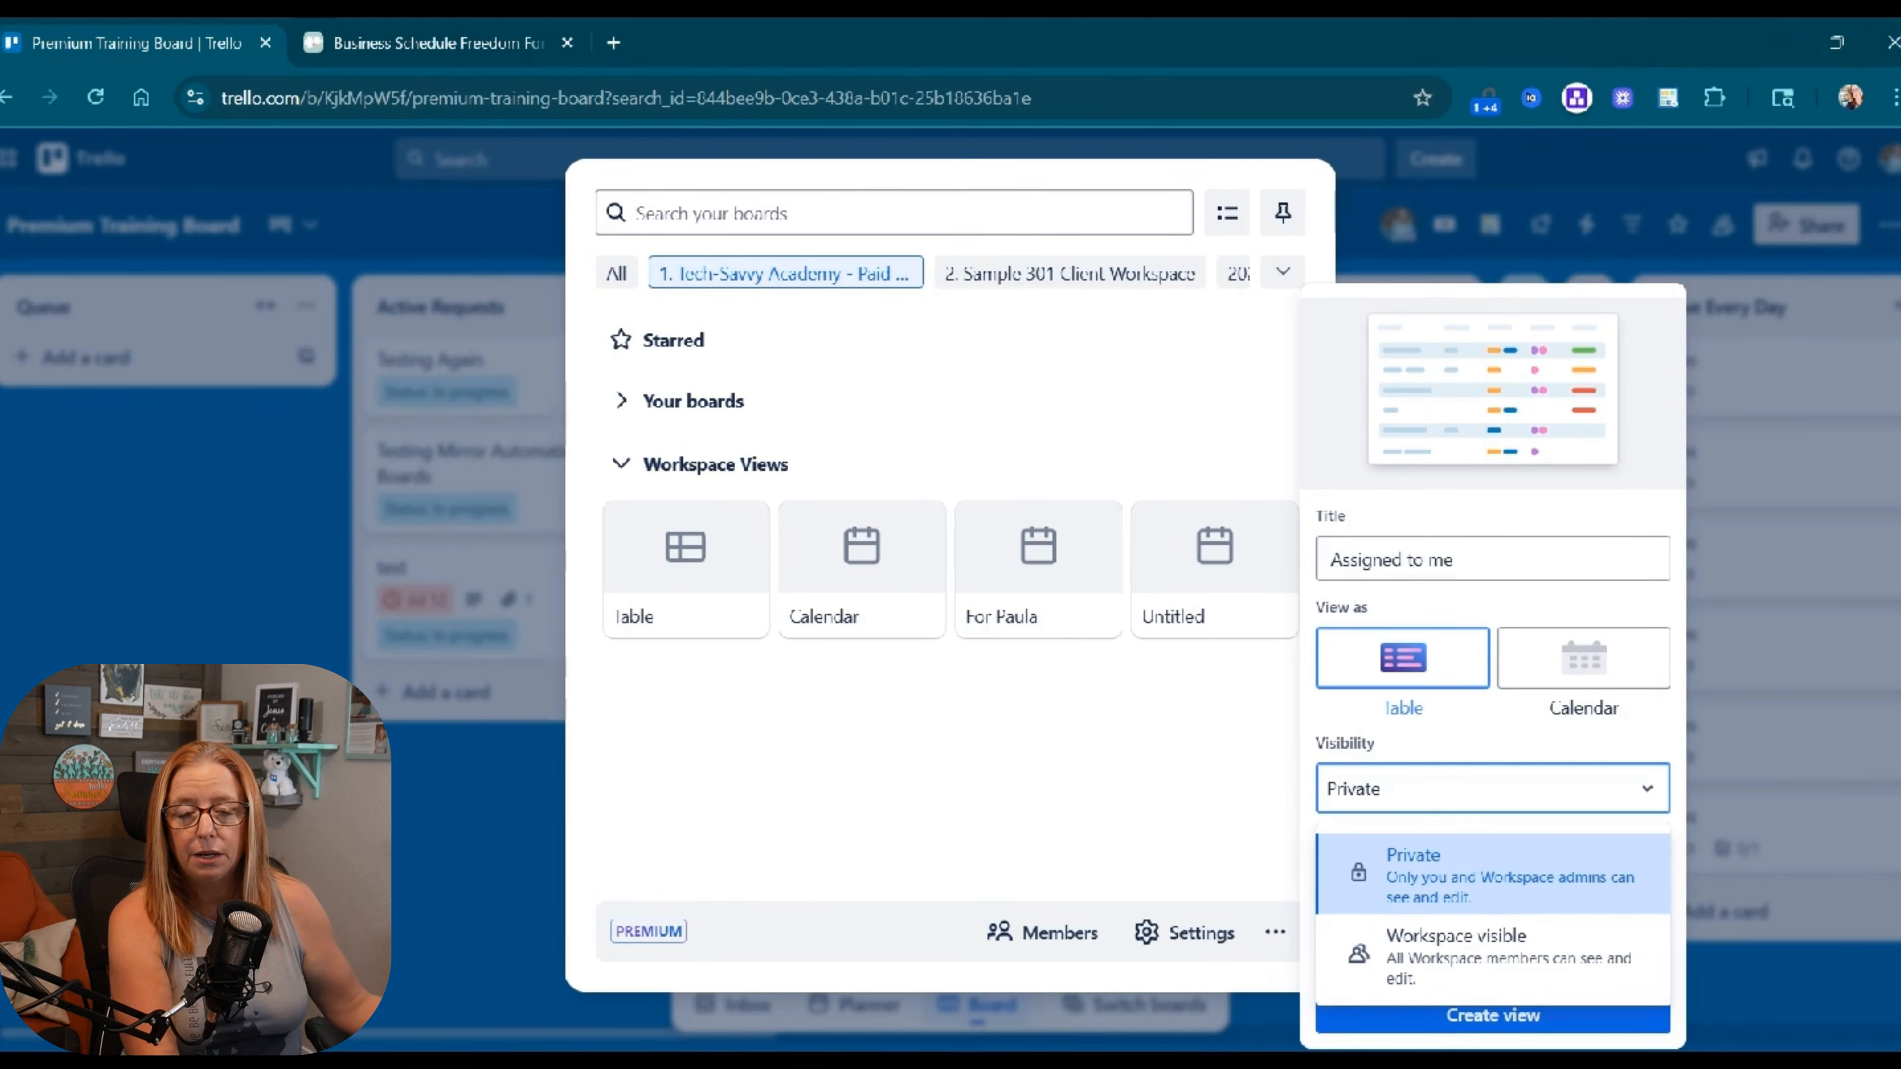
pyautogui.click(1439, 967)
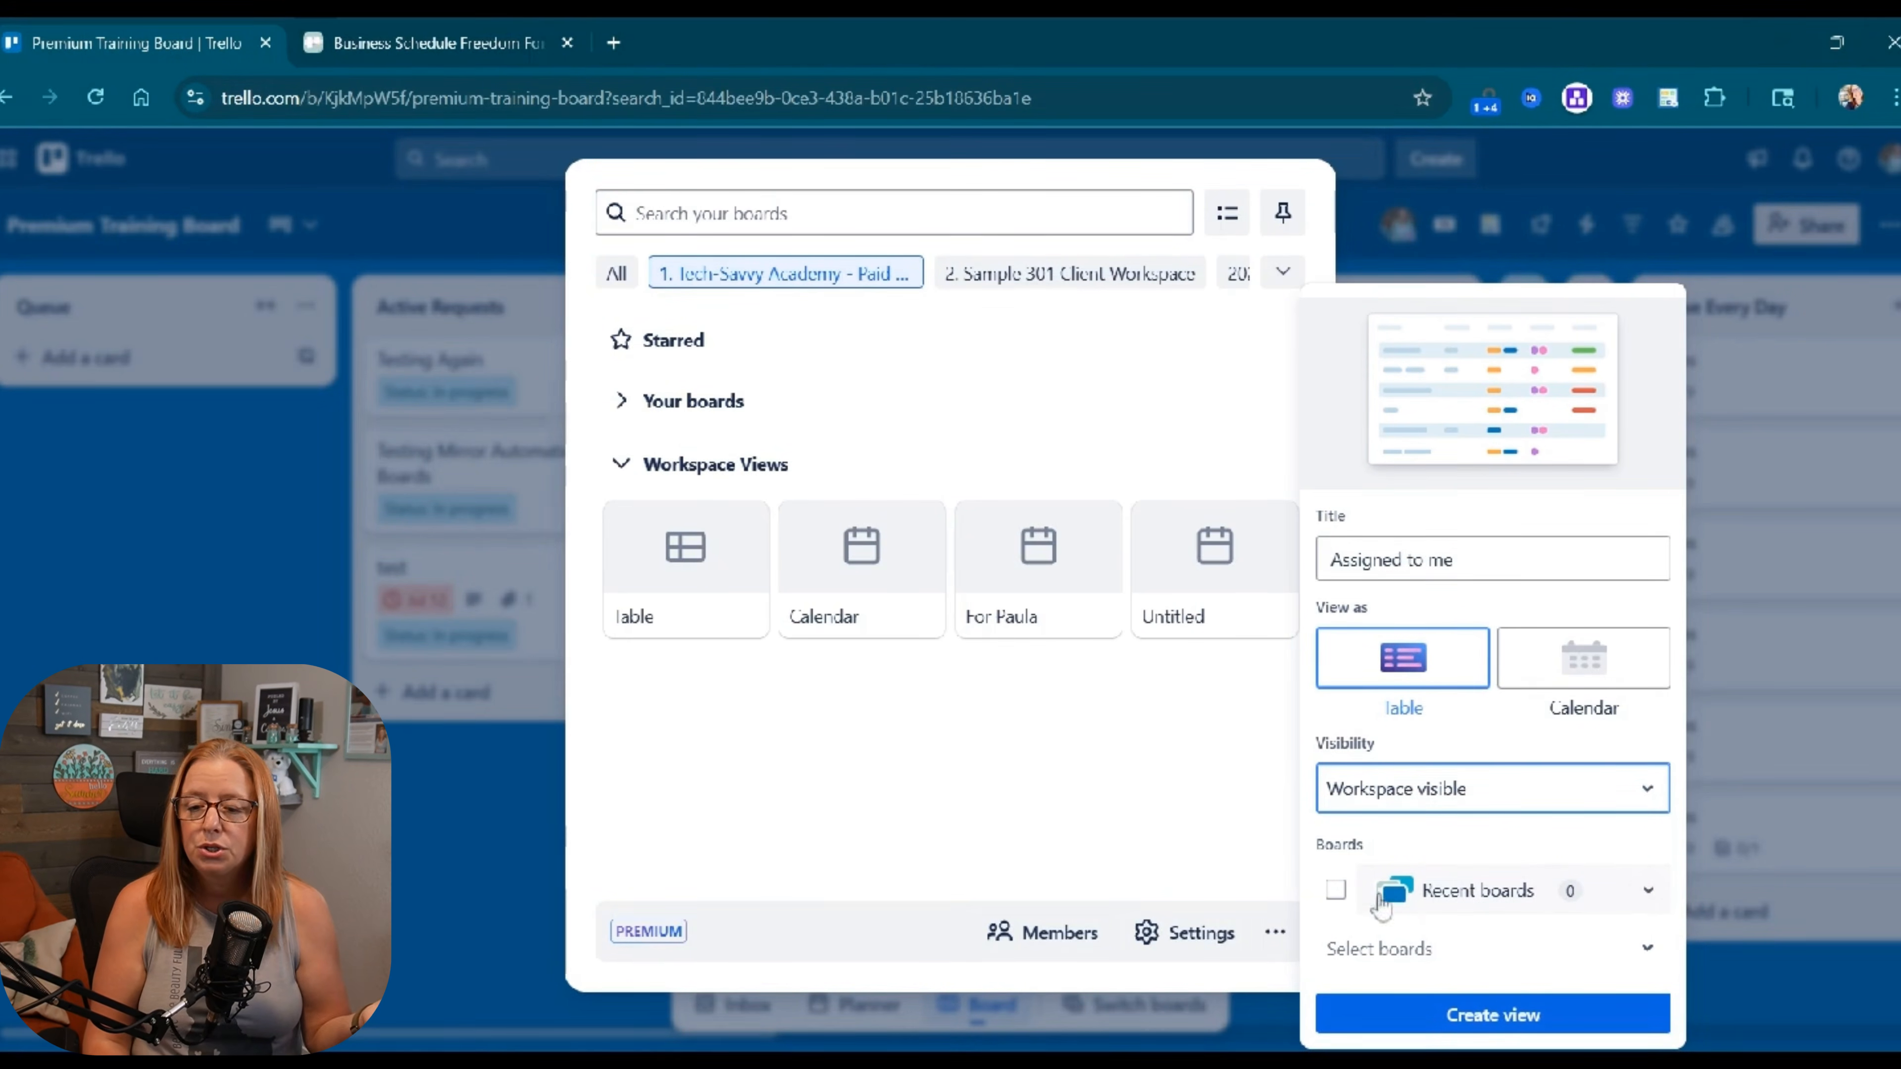
pyautogui.click(1335, 893)
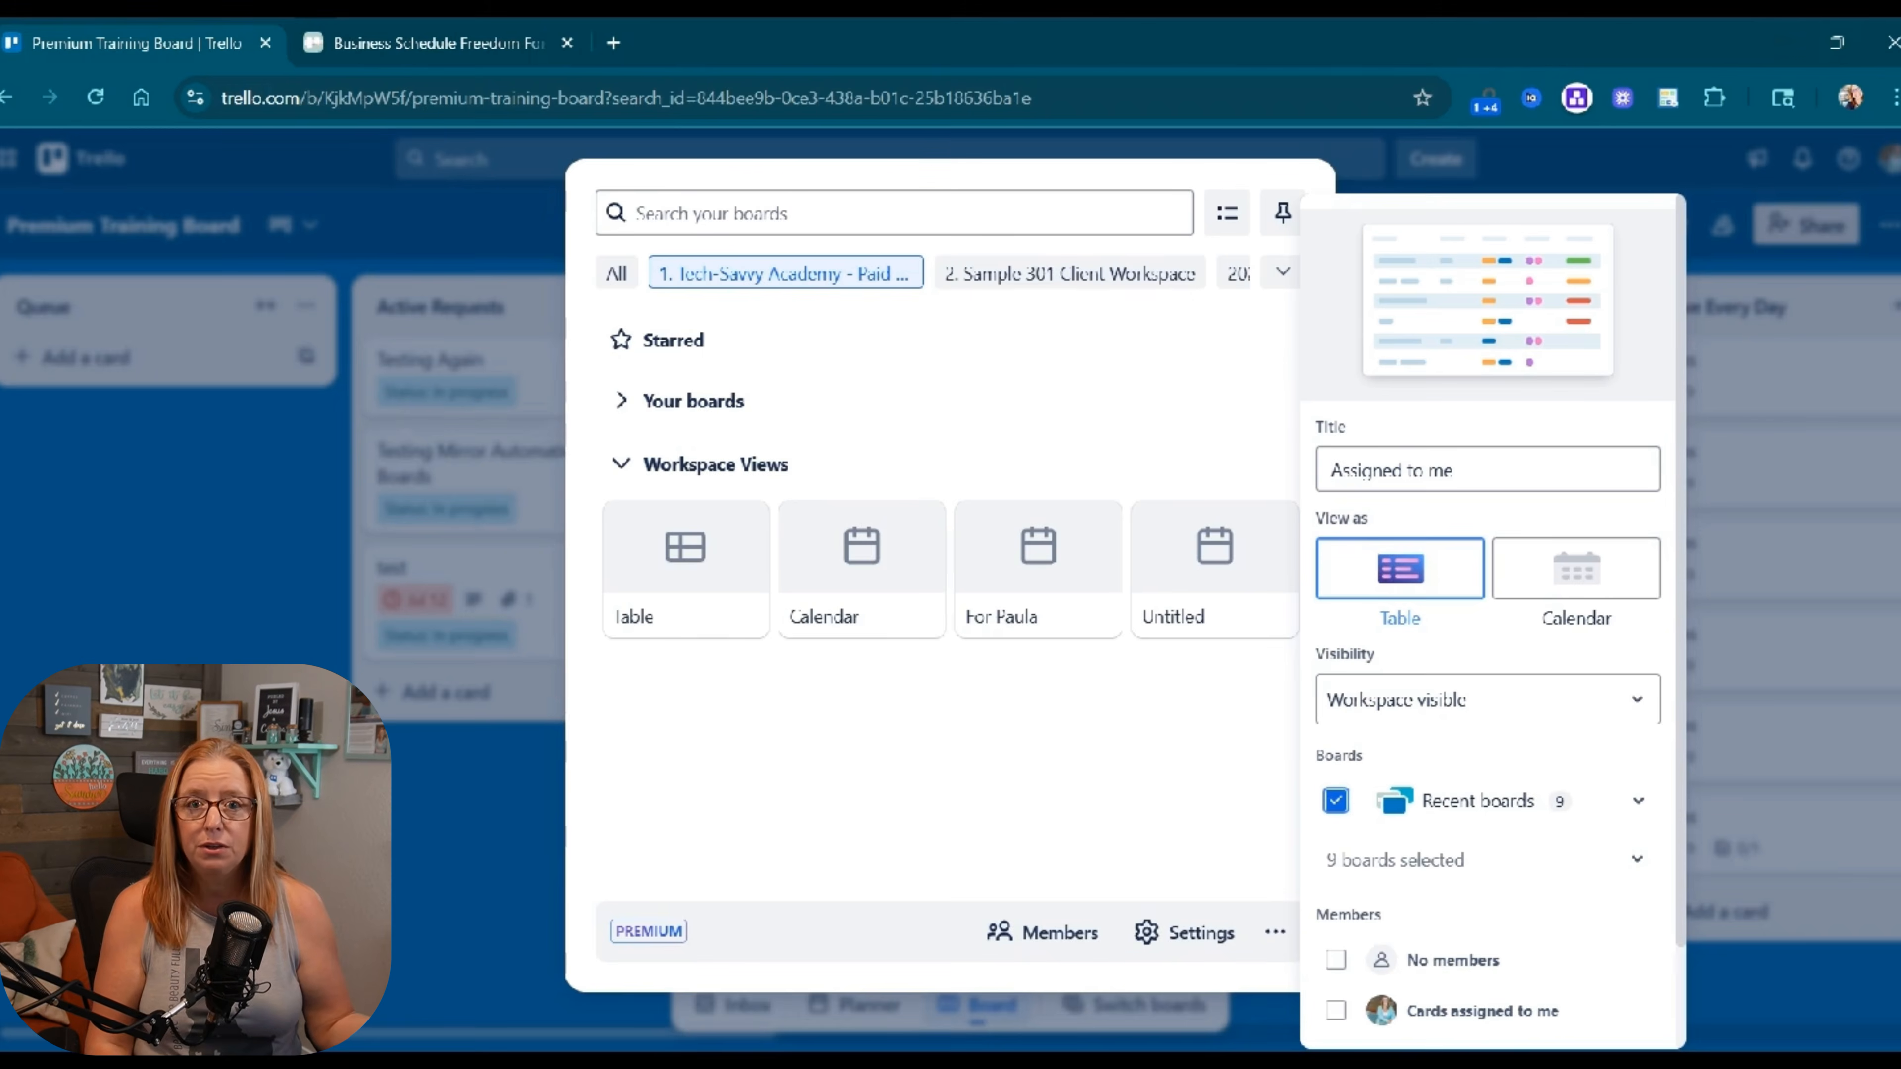
# Add TSA Habit Tracker, Trello Consulting - TSA Method and TSA Trello Circle Support to the view's boards.
pyautogui.click(1618, 872)
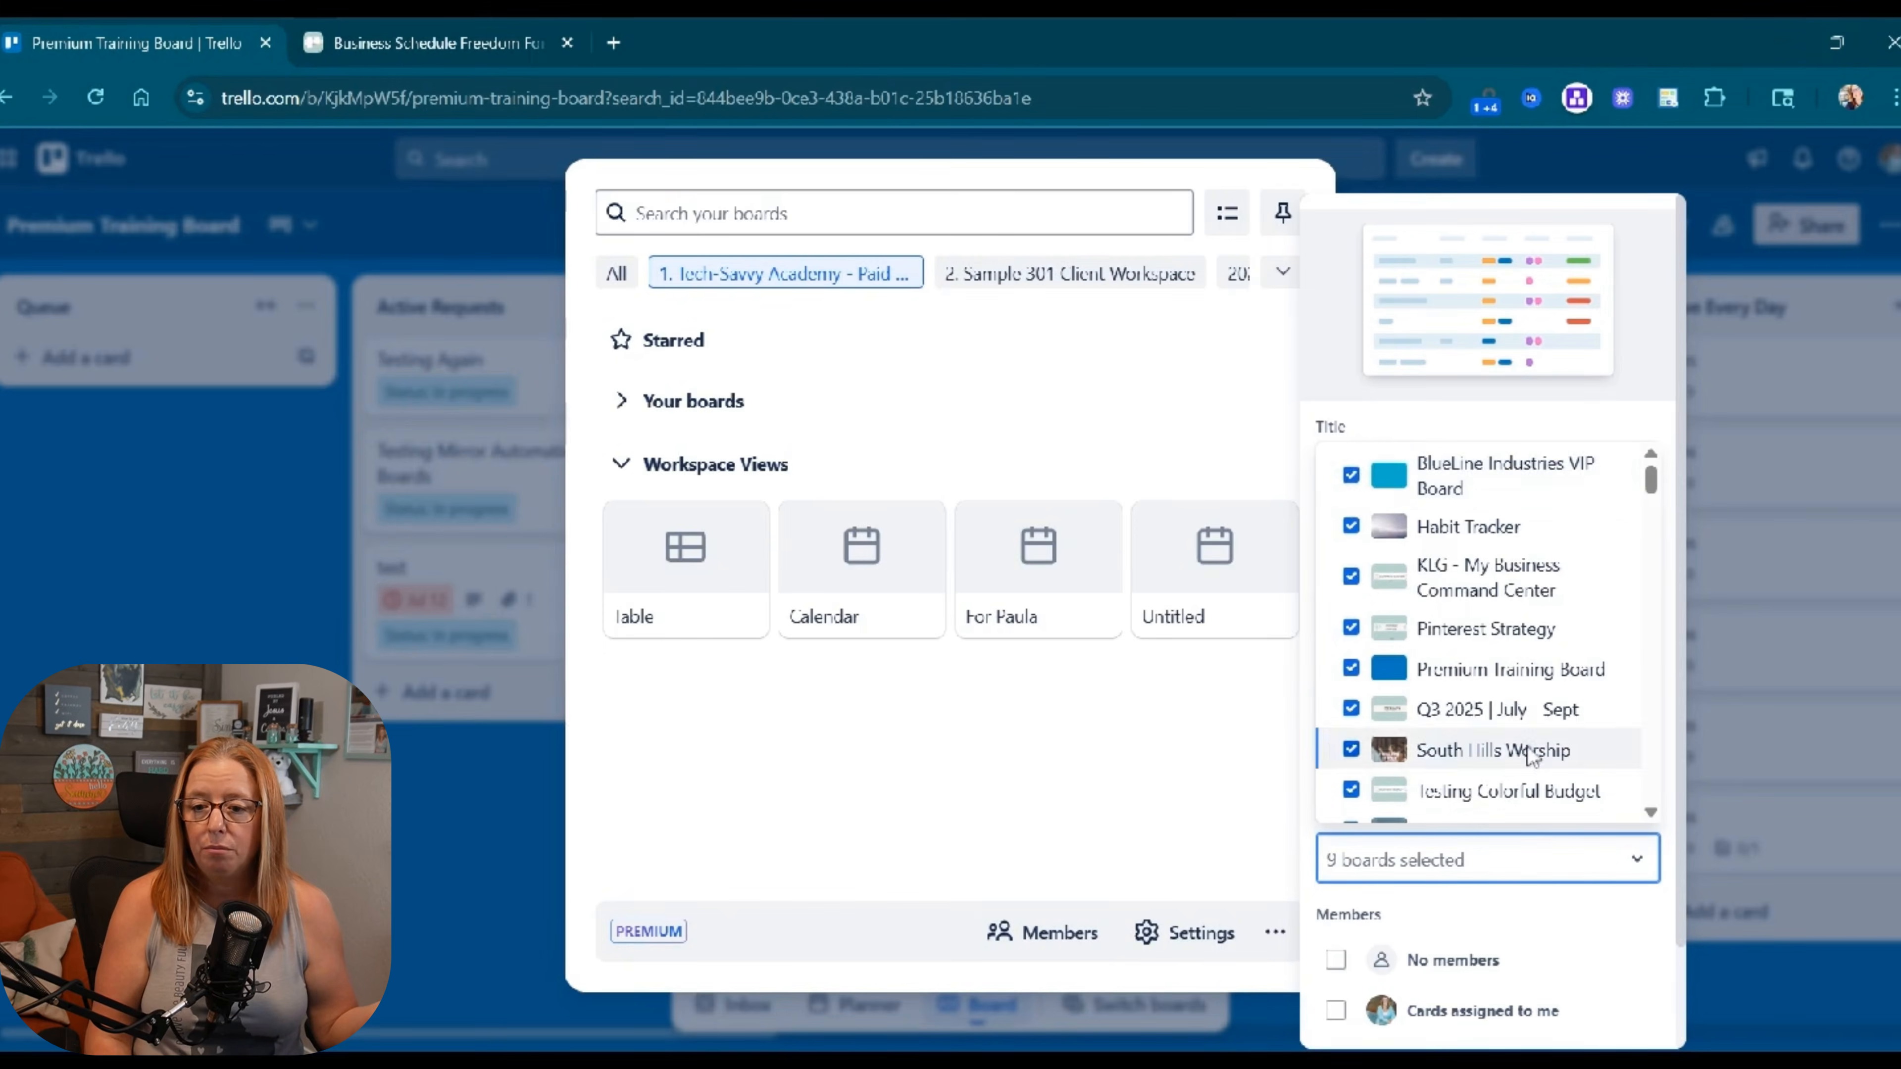
pyautogui.scroll(-5, 1514, 753)
pyautogui.click(1350, 668)
pyautogui.click(1350, 575)
pyautogui.click(1351, 790)
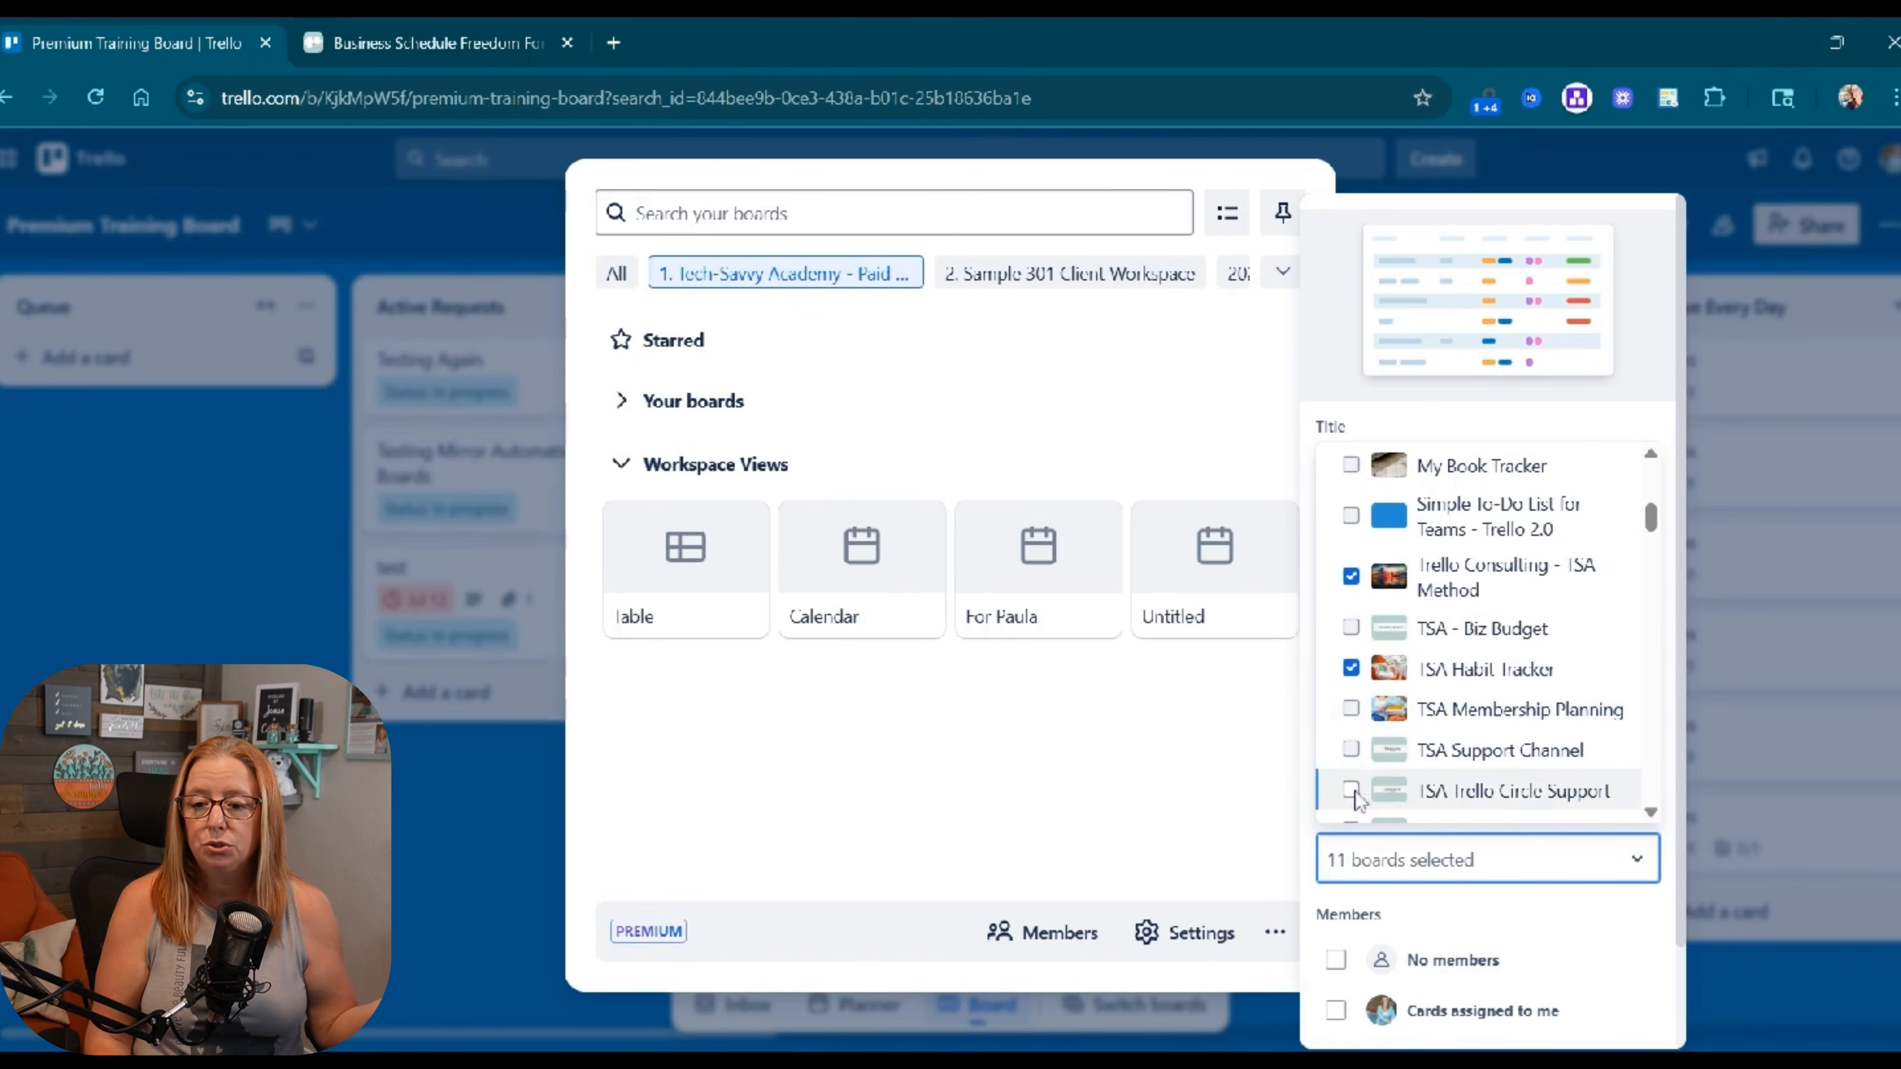
pyautogui.scroll(-3, 1510, 784)
pyautogui.scroll(-2, 1507, 784)
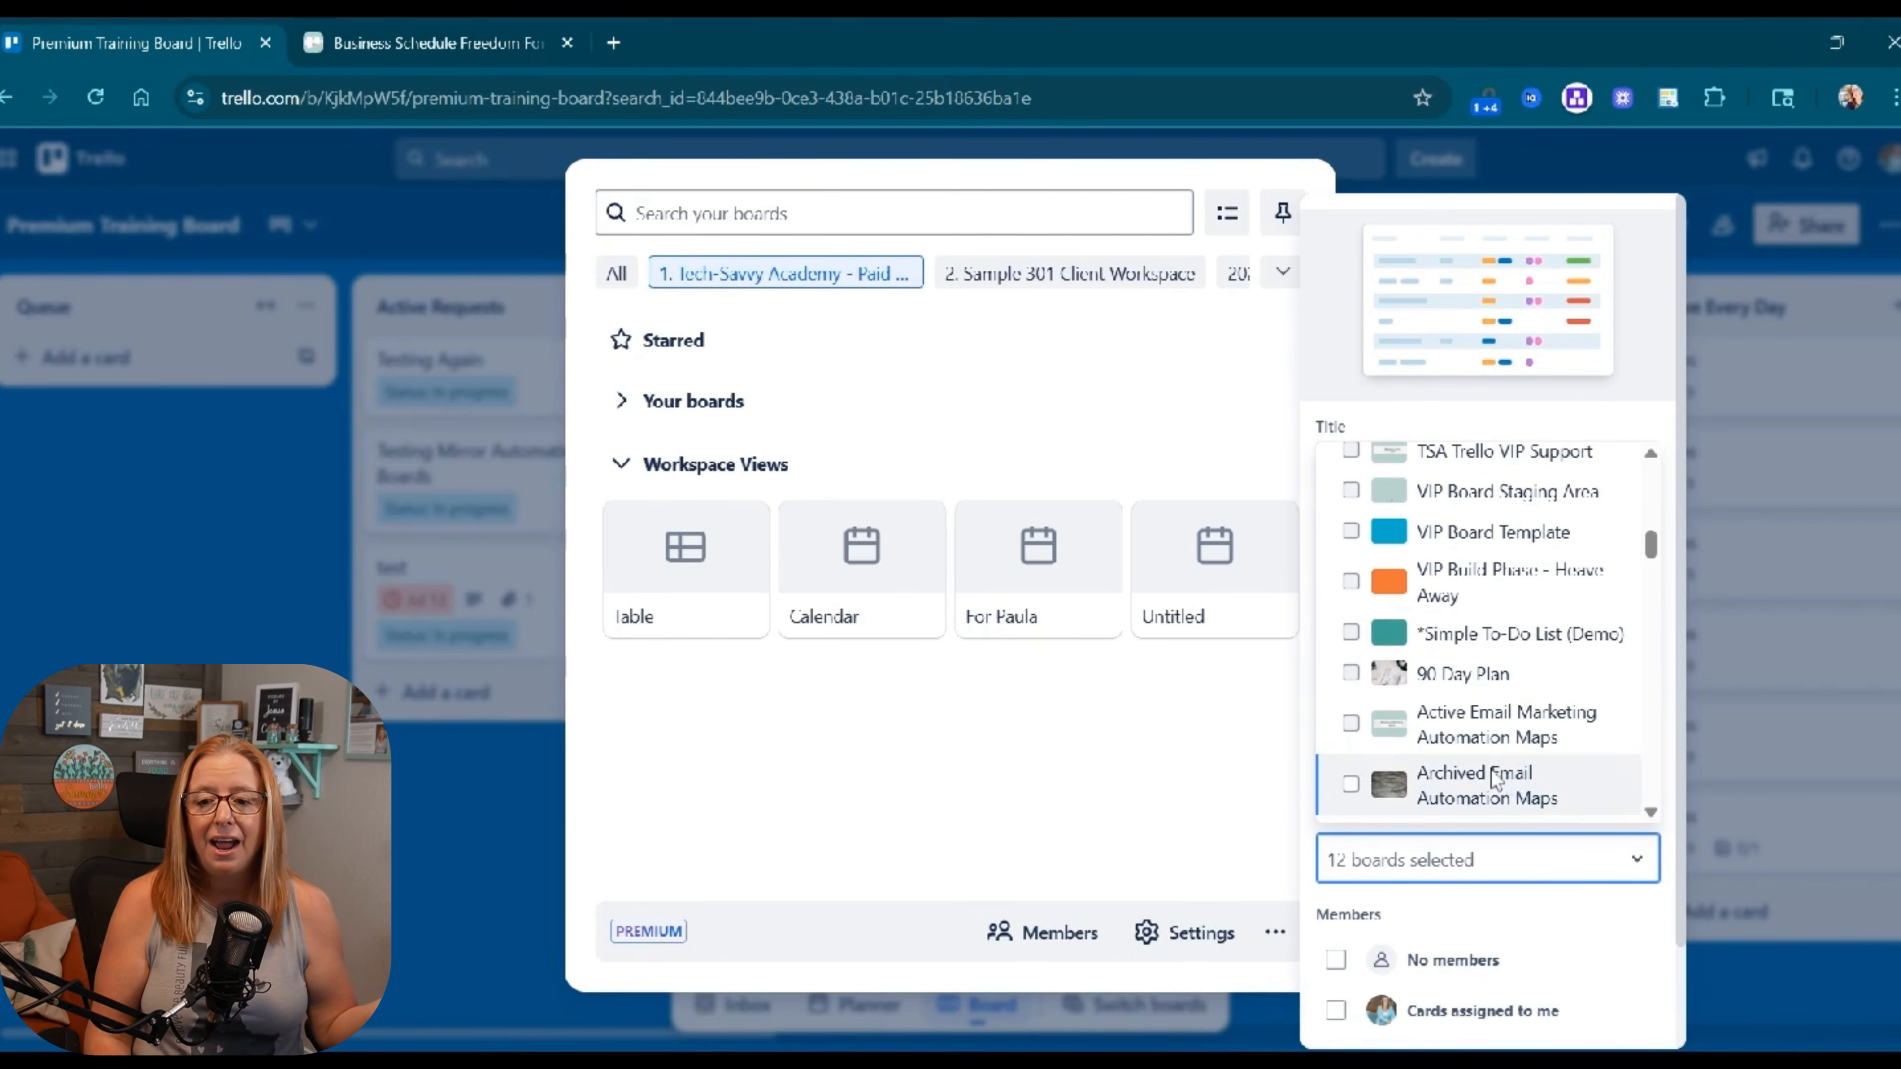
pyautogui.scroll(10, 1495, 778)
pyautogui.scroll(-10, 1492, 779)
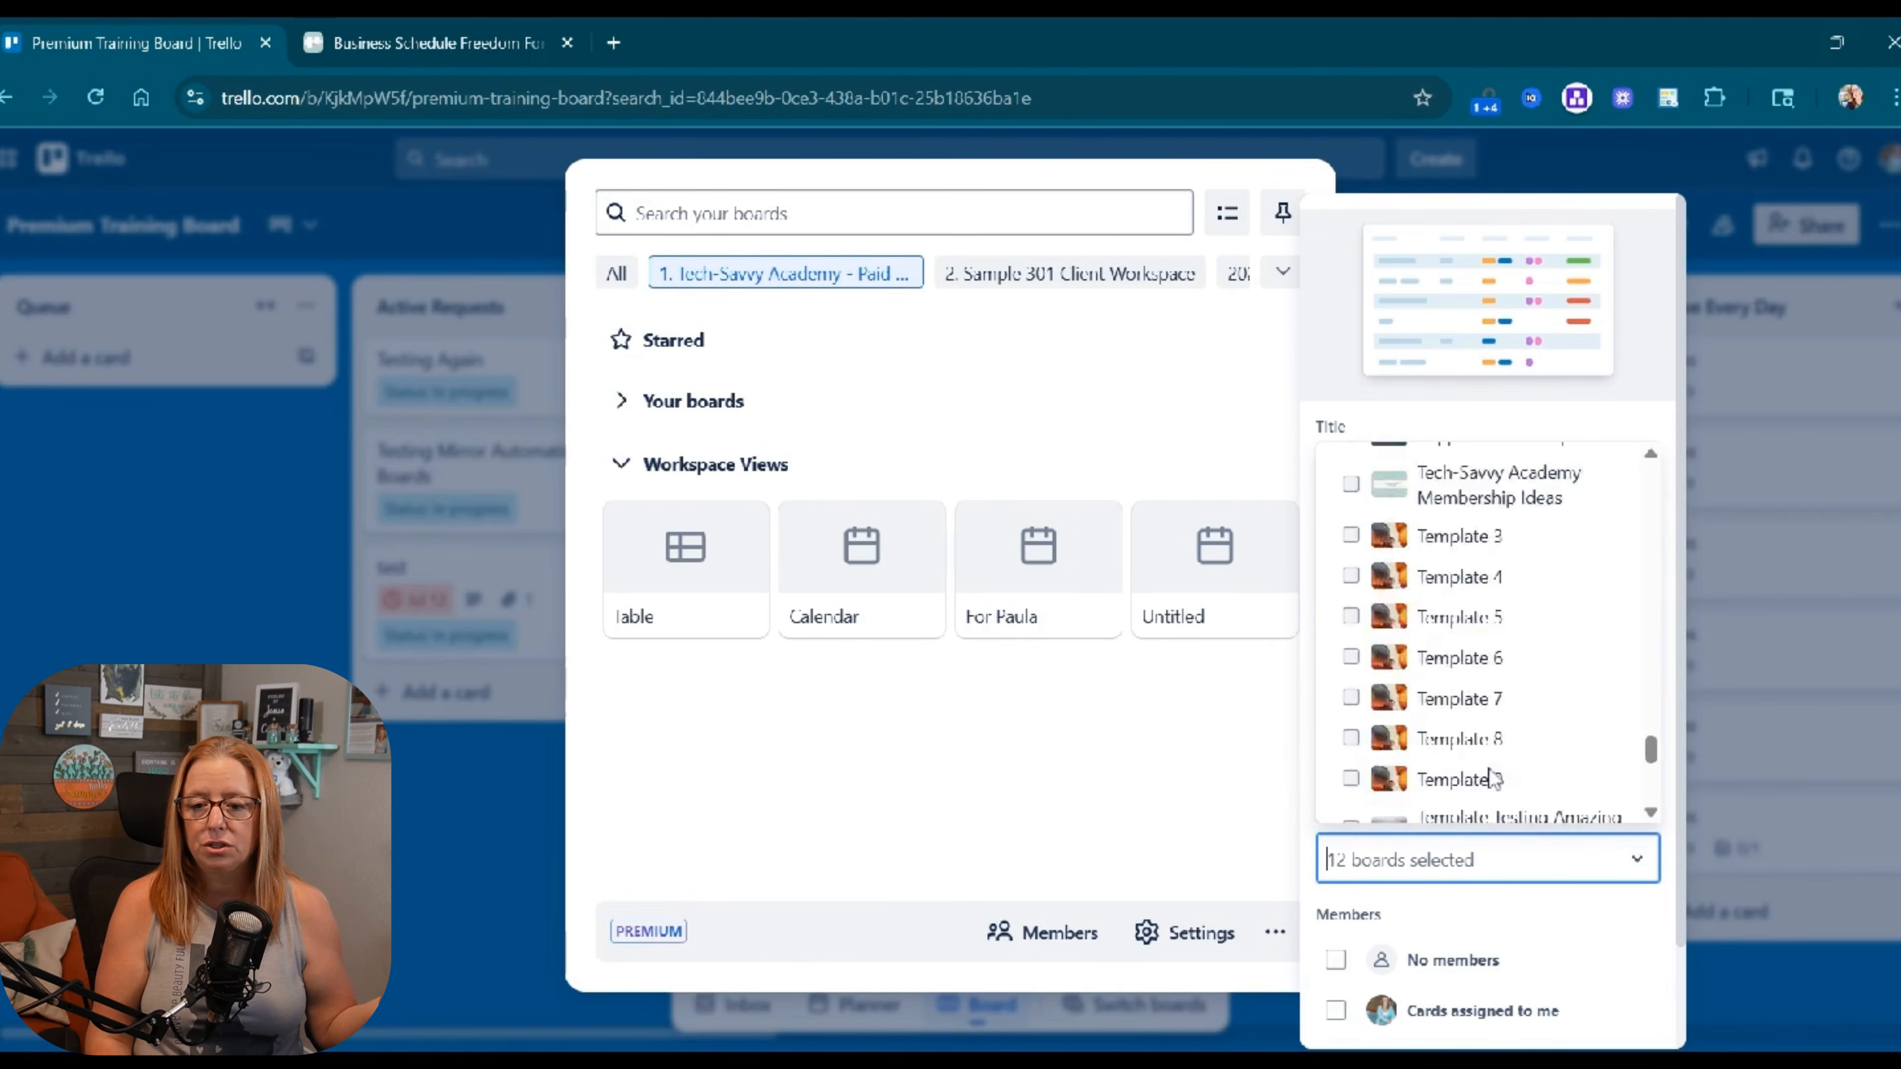
pyautogui.scroll(9, 1493, 779)
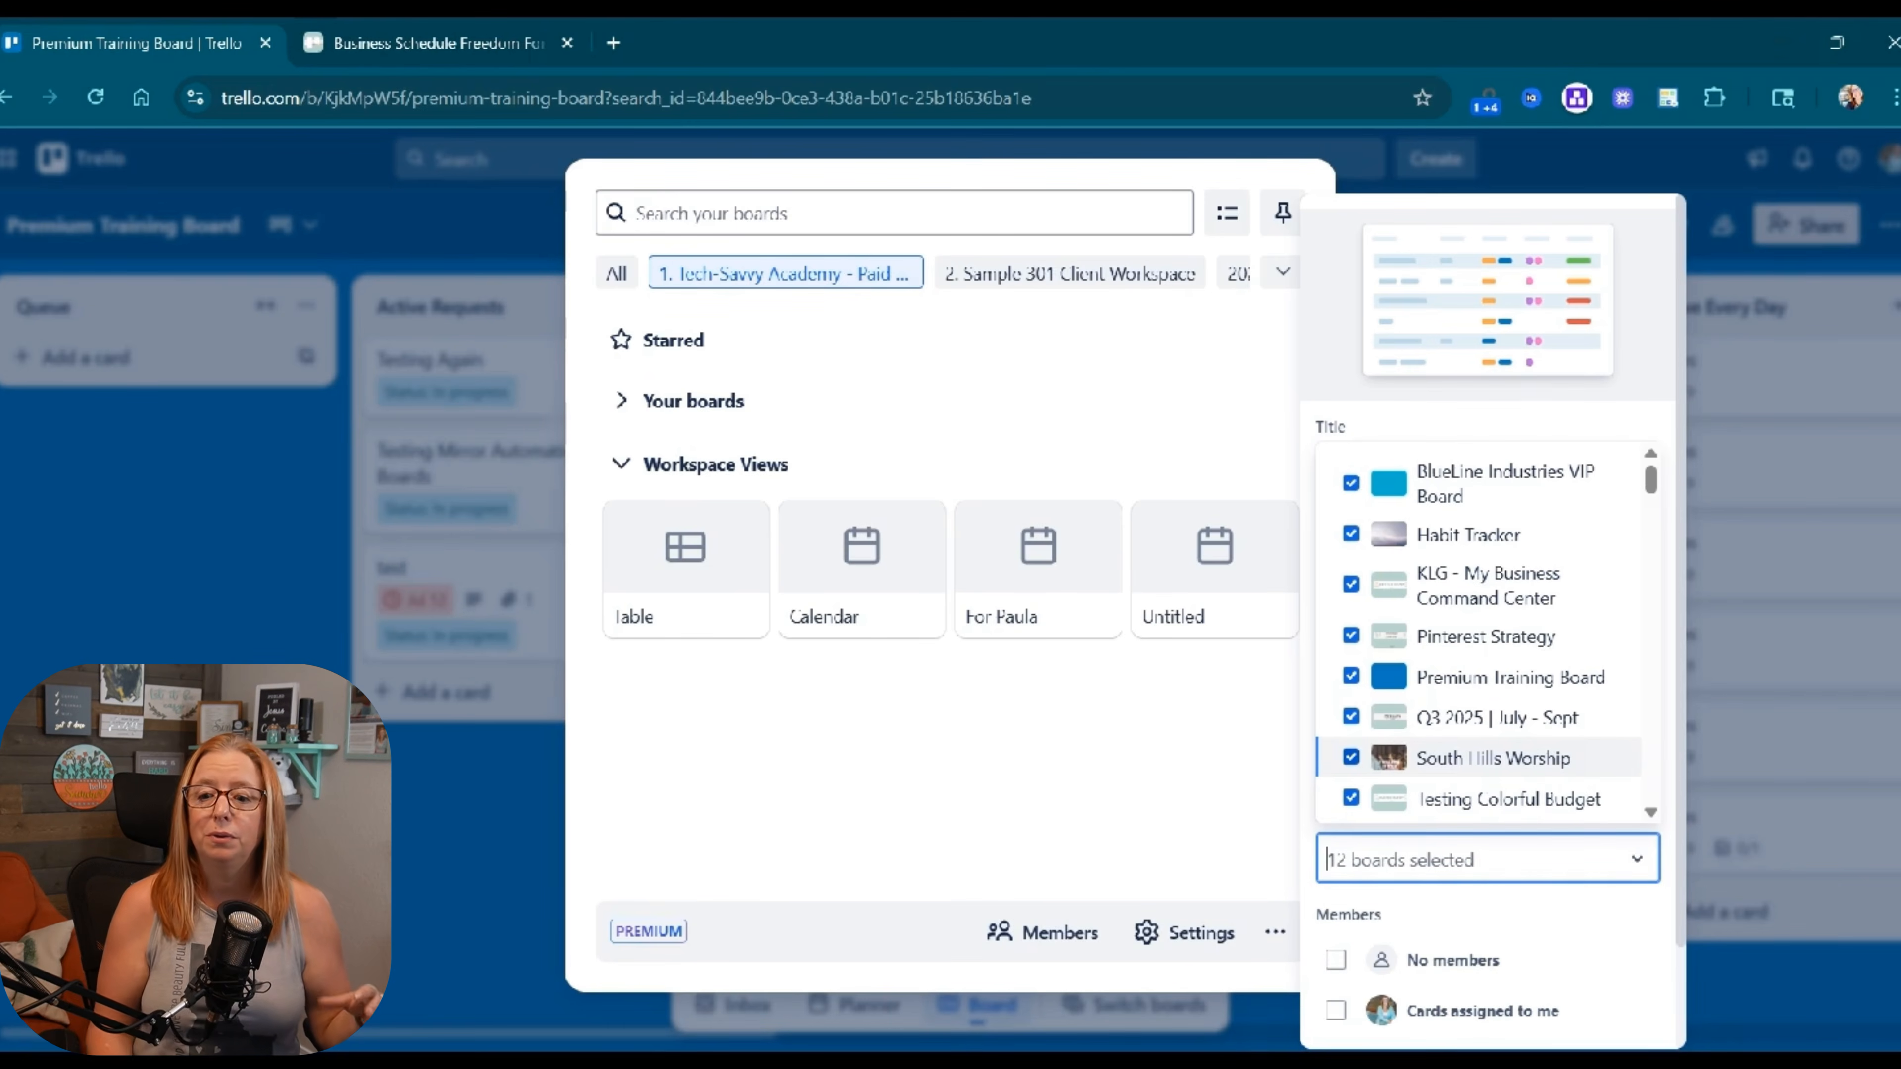
pyautogui.scroll(-10, 1480, 711)
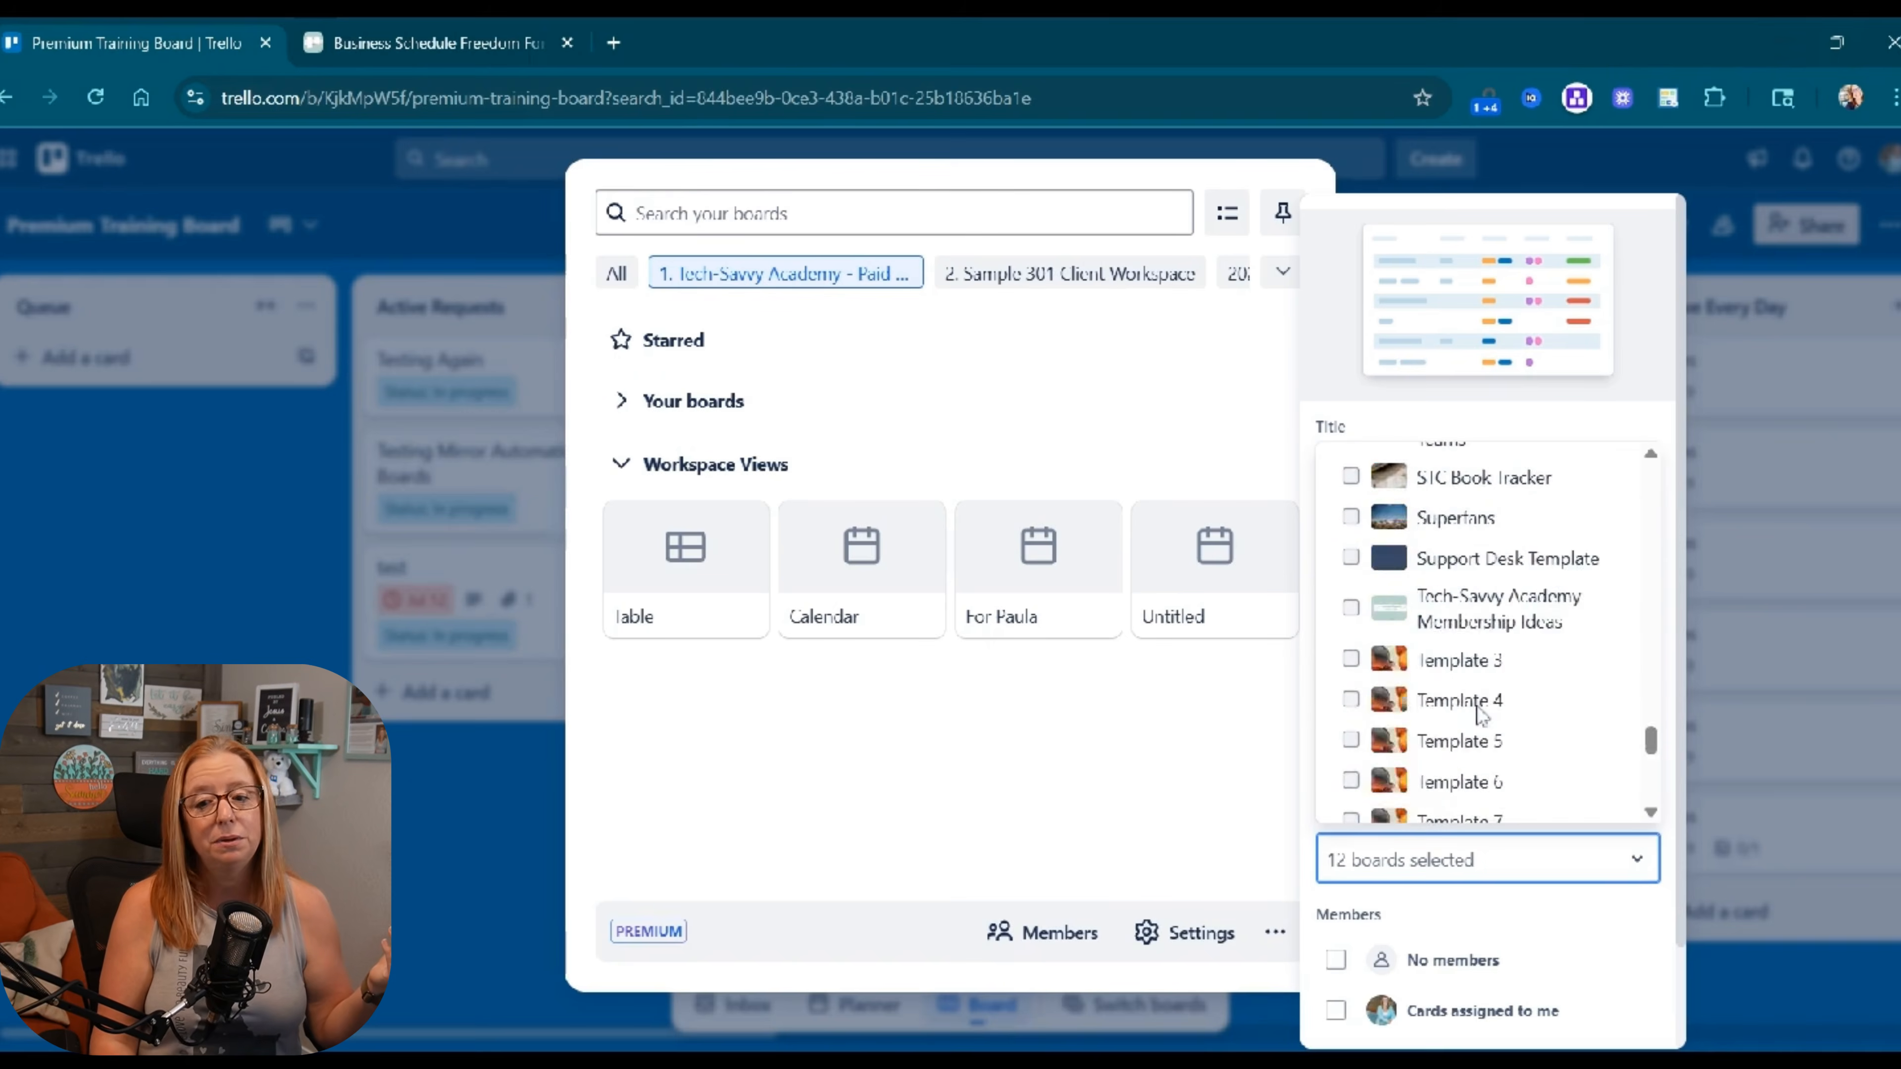
pyautogui.scroll(-5, 1480, 711)
pyautogui.scroll(12, 1474, 717)
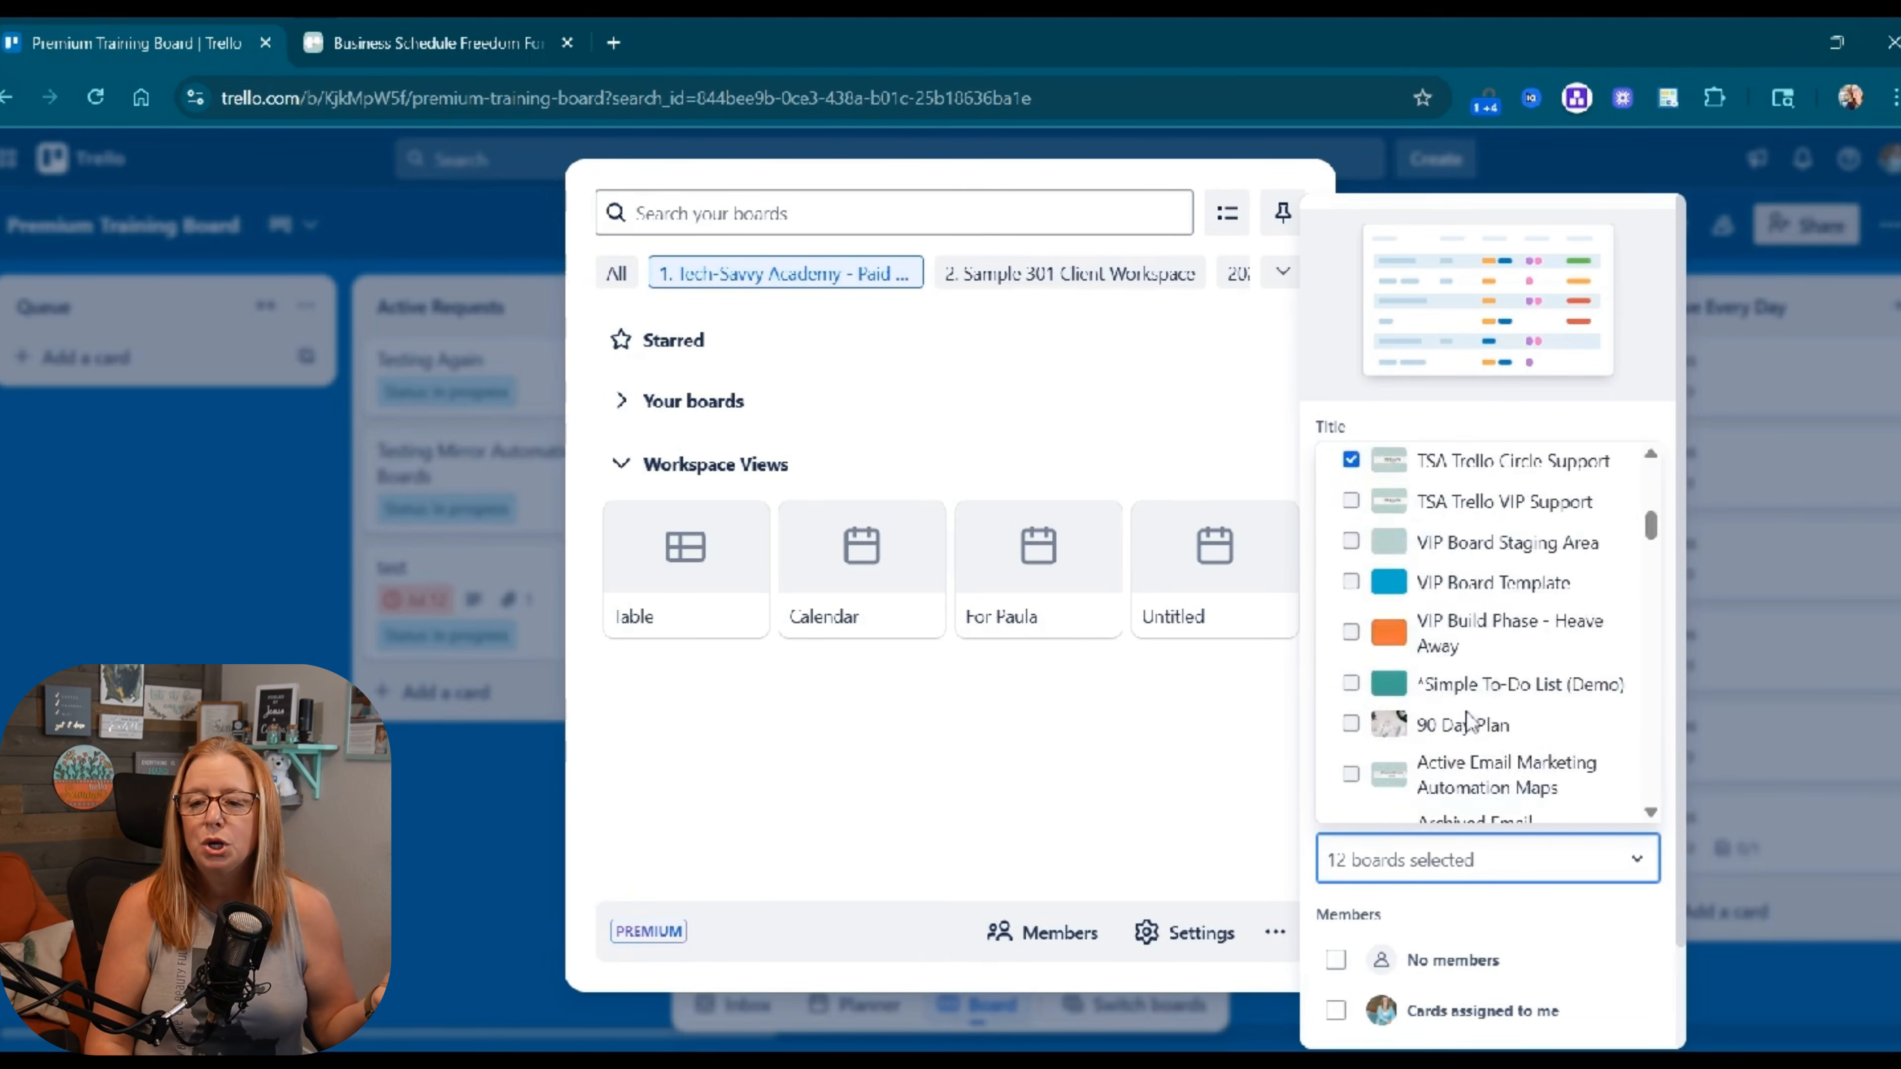
pyautogui.scroll(5, 1466, 722)
pyautogui.click(1637, 858)
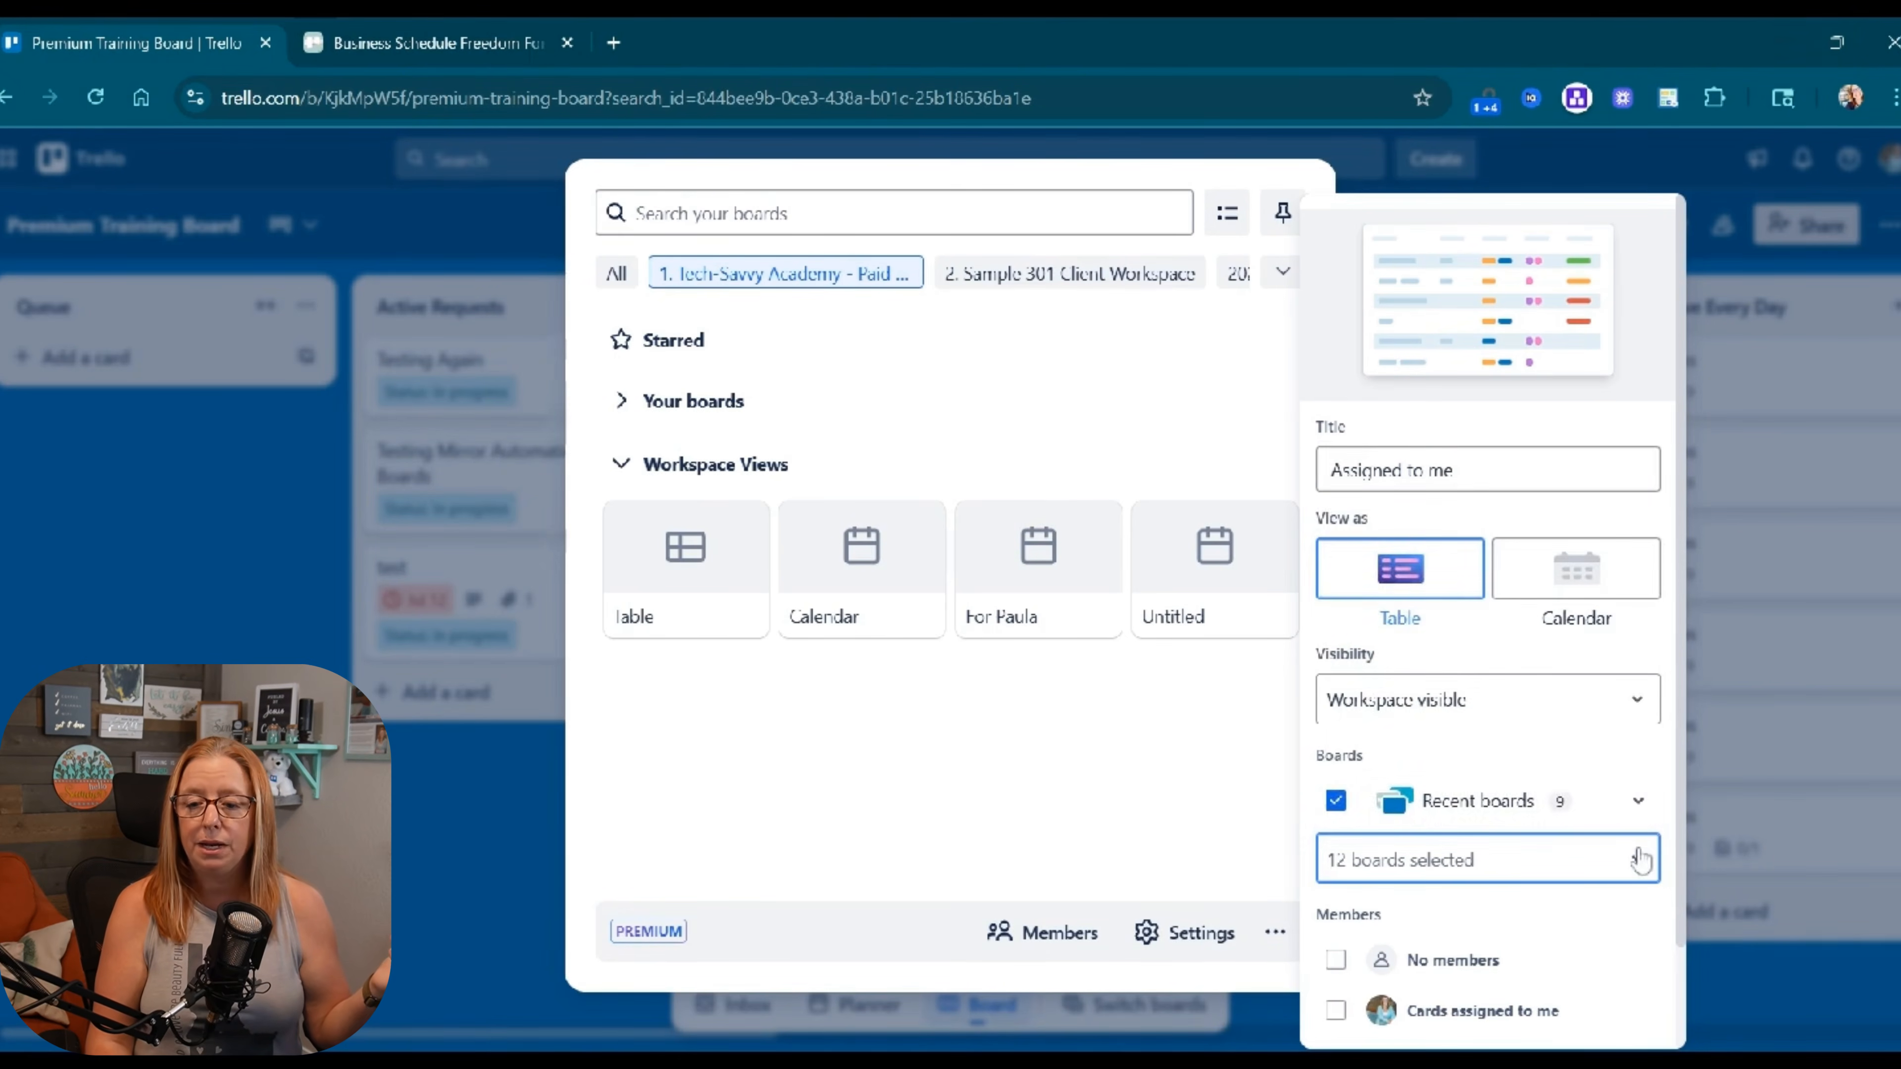
# Limit the view to cards assigned to me and create it.
pyautogui.scroll(-1, 1572, 838)
pyautogui.scroll(1, 1587, 861)
pyautogui.scroll(-2, 1332, 942)
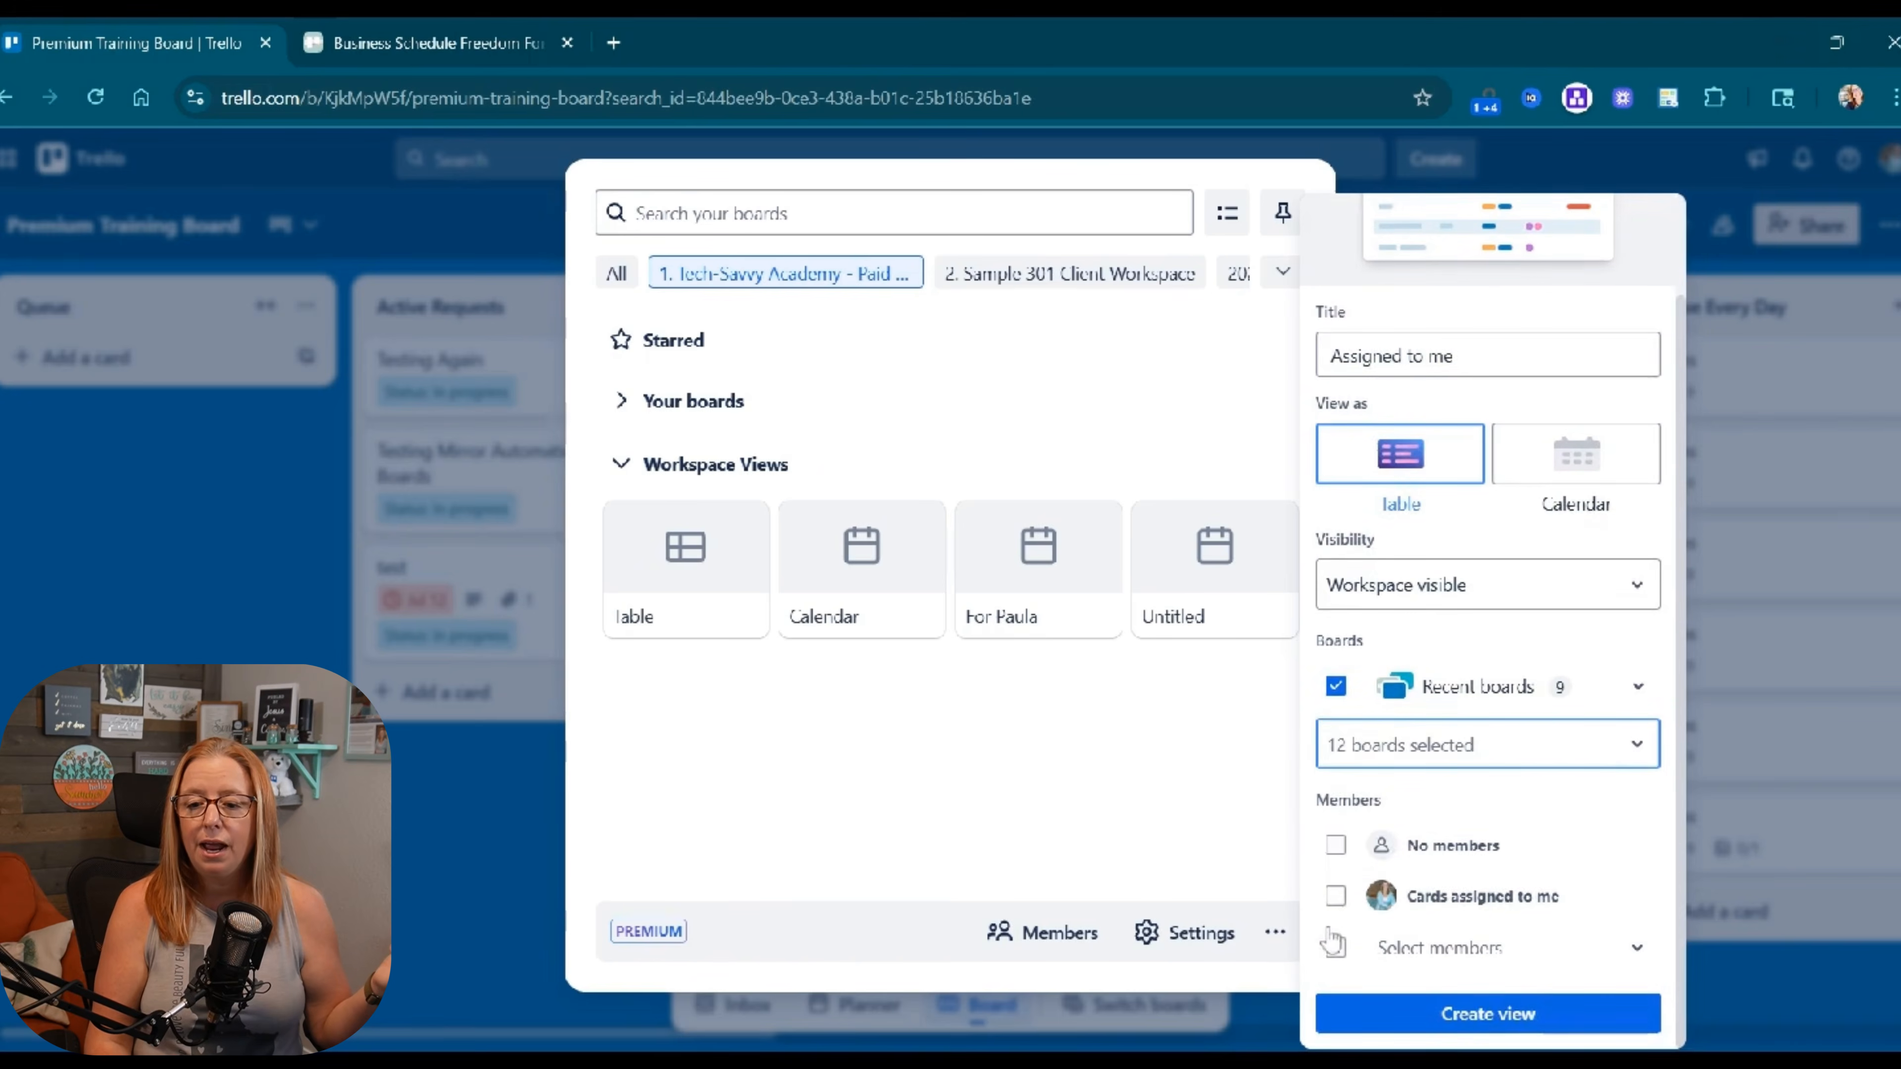
pyautogui.click(1336, 898)
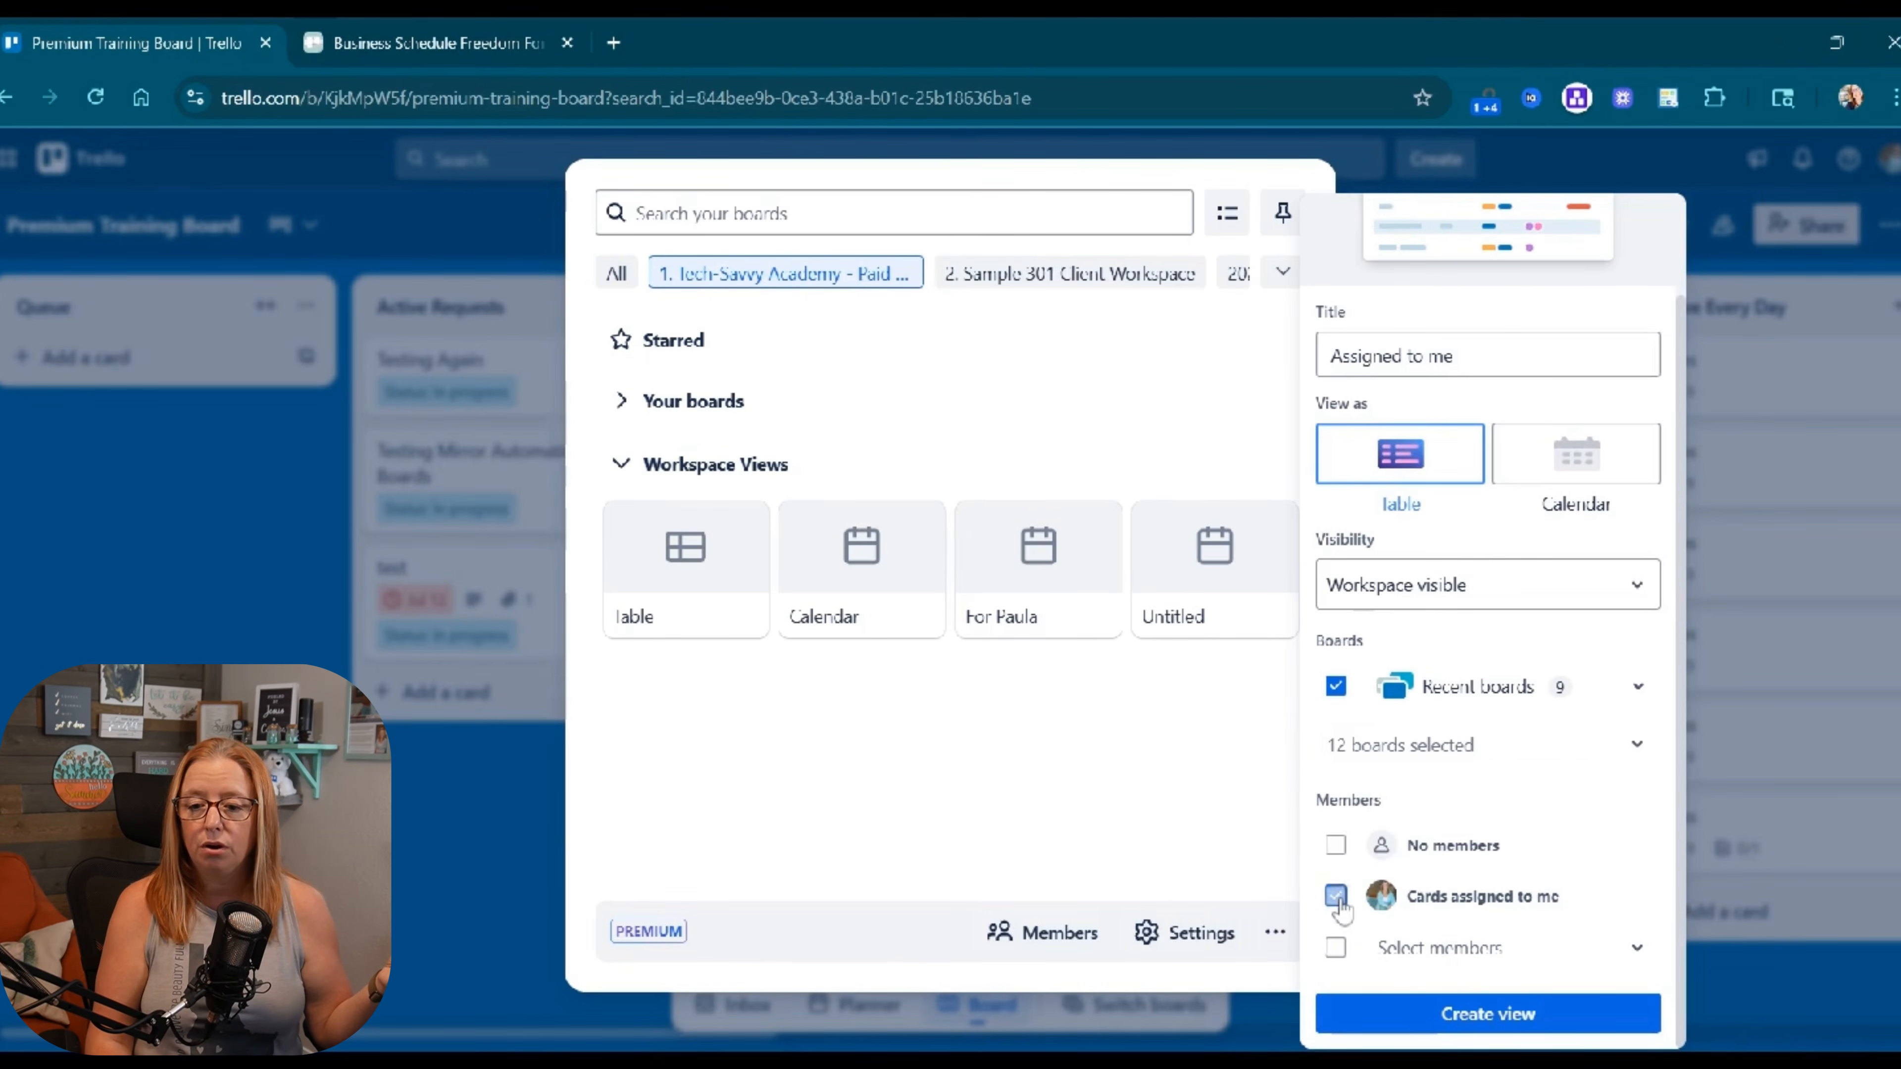
pyautogui.click(1420, 1017)
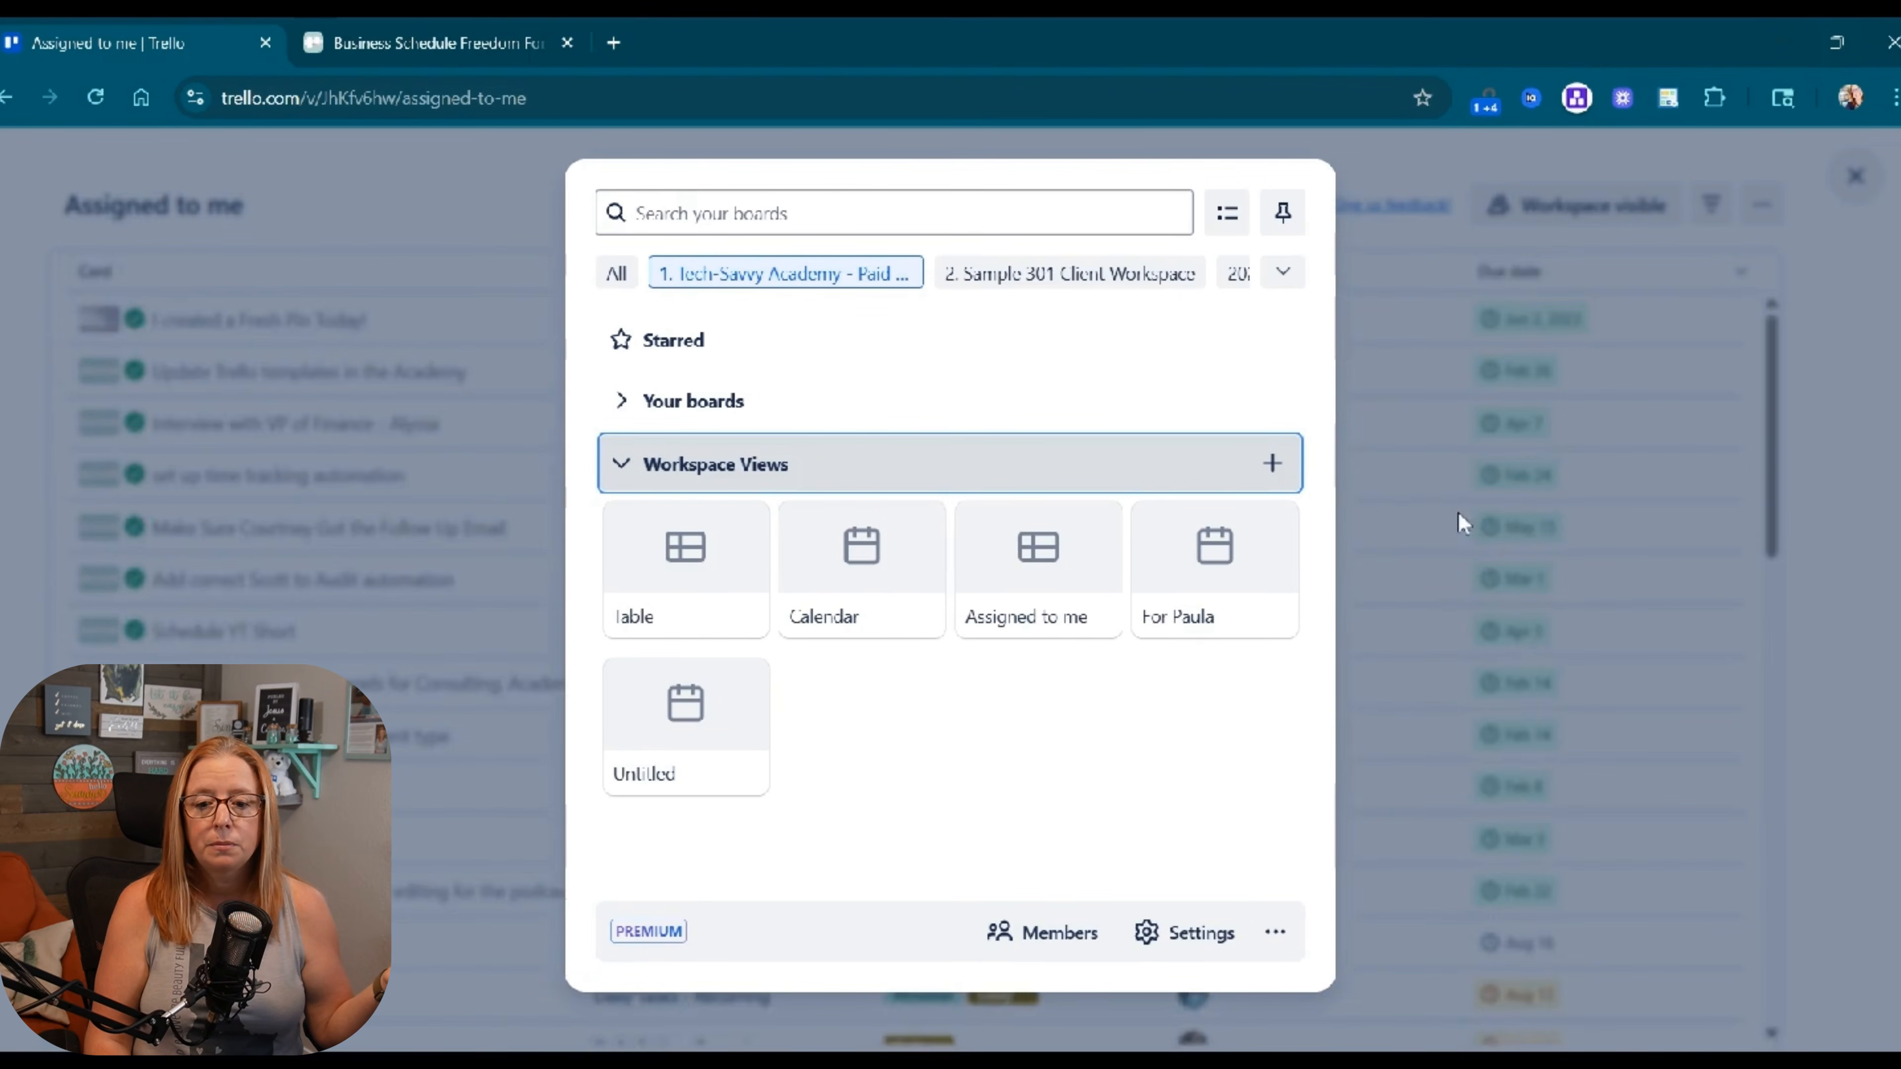
# Filter the Assigned to me table to cards not marked as complete and due in the next day.
pyautogui.click(1443, 549)
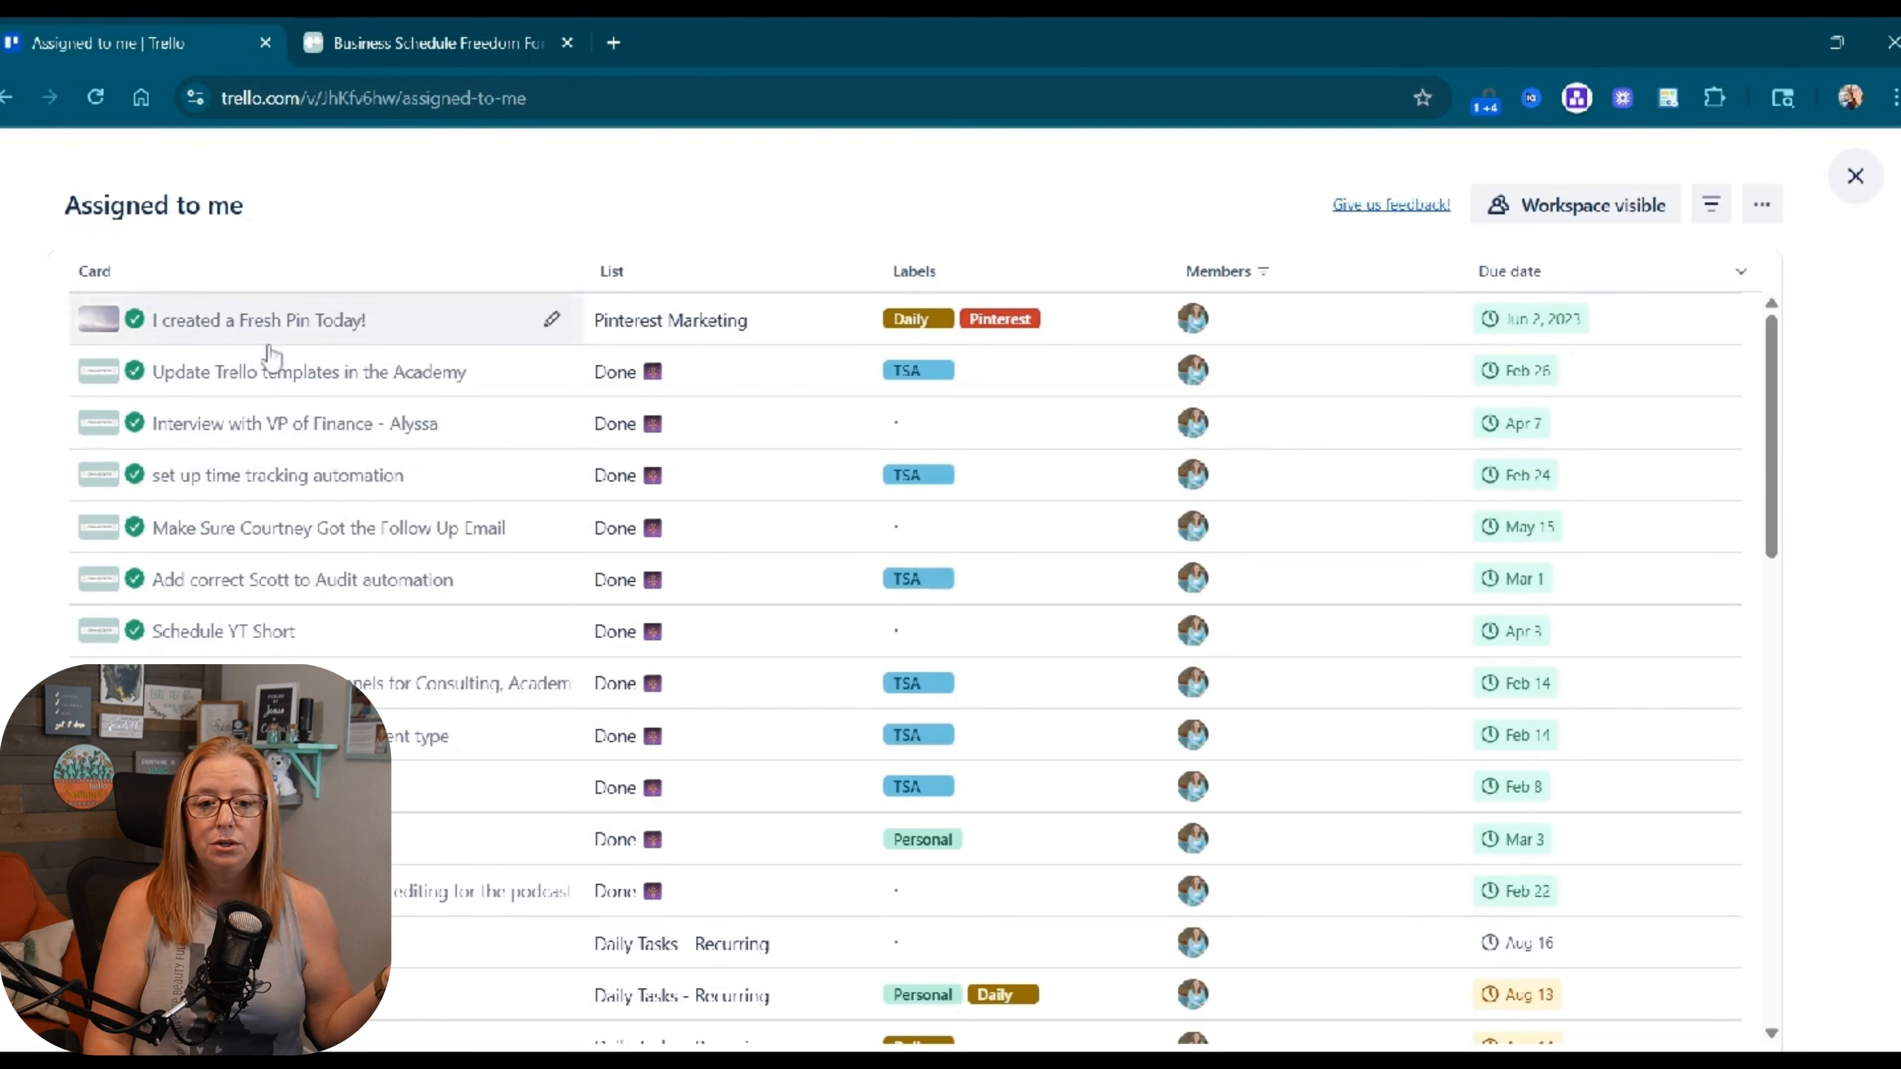
pyautogui.click(1713, 208)
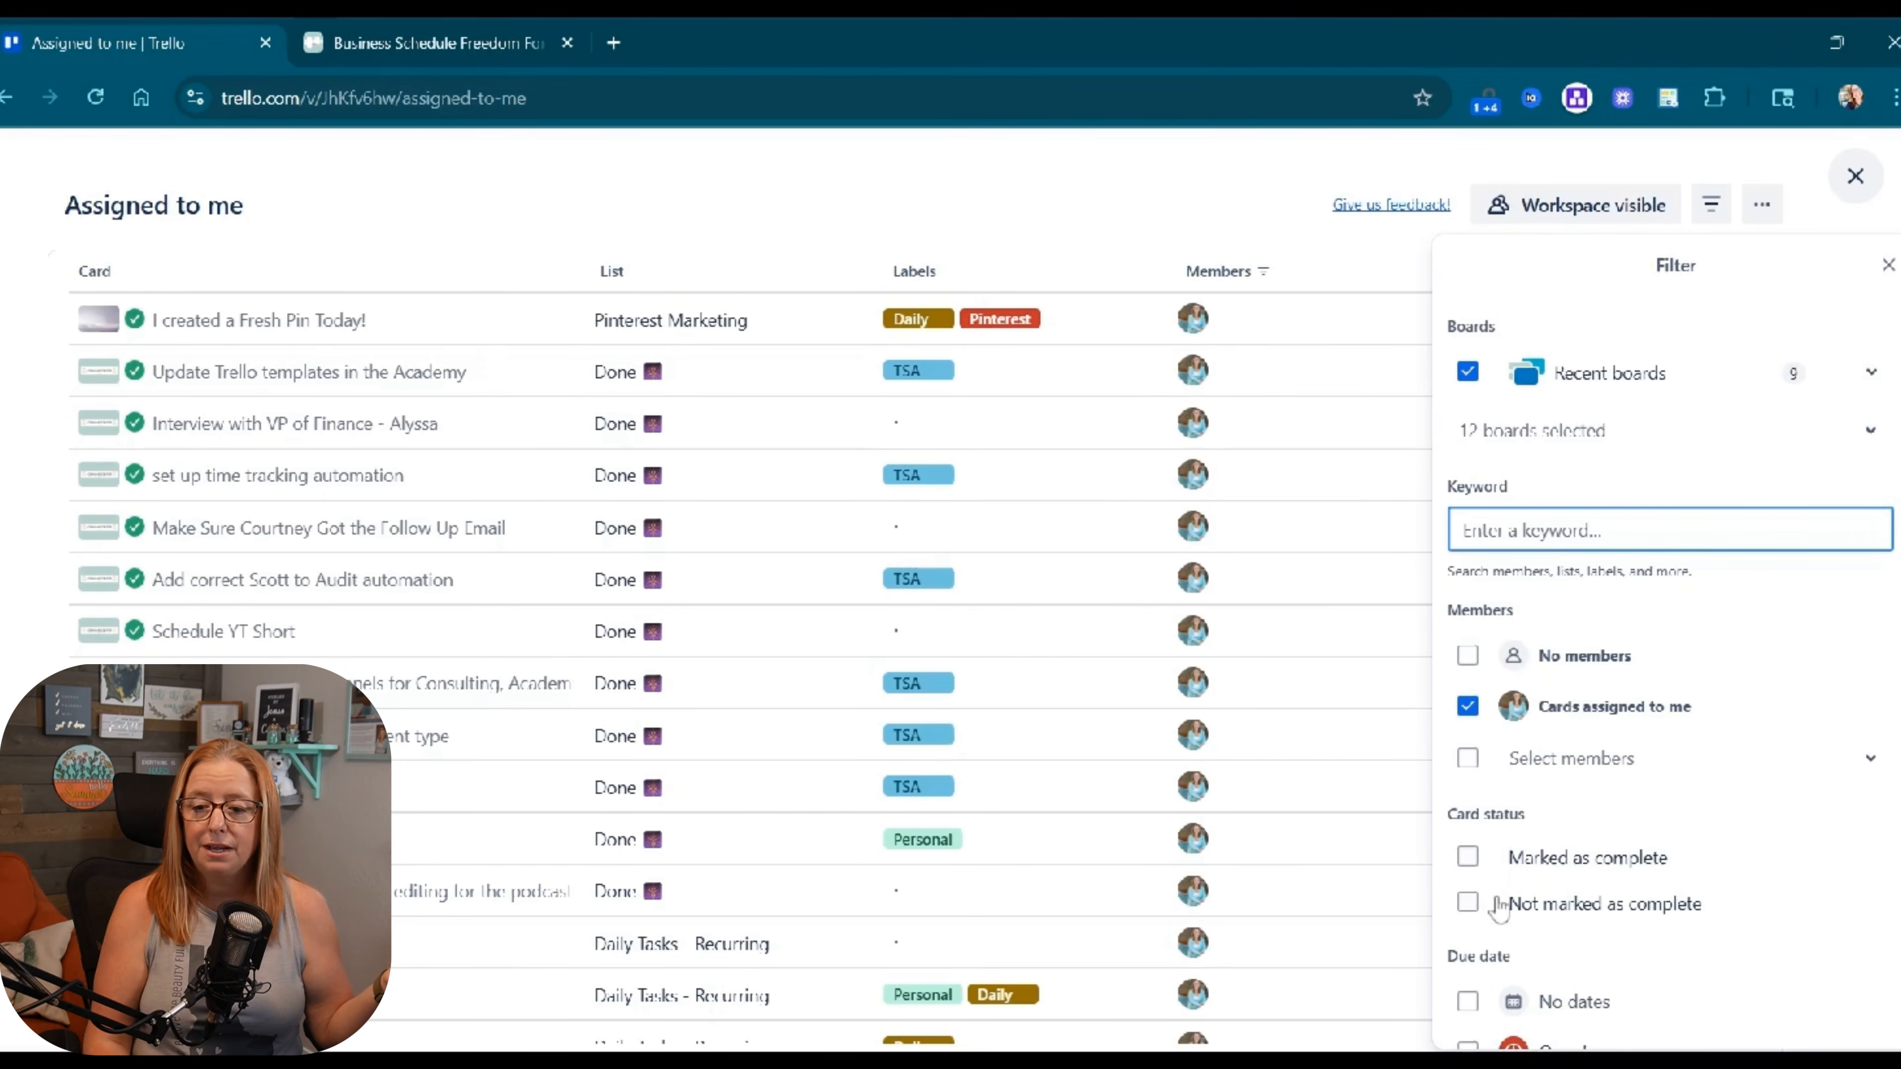
pyautogui.click(1467, 905)
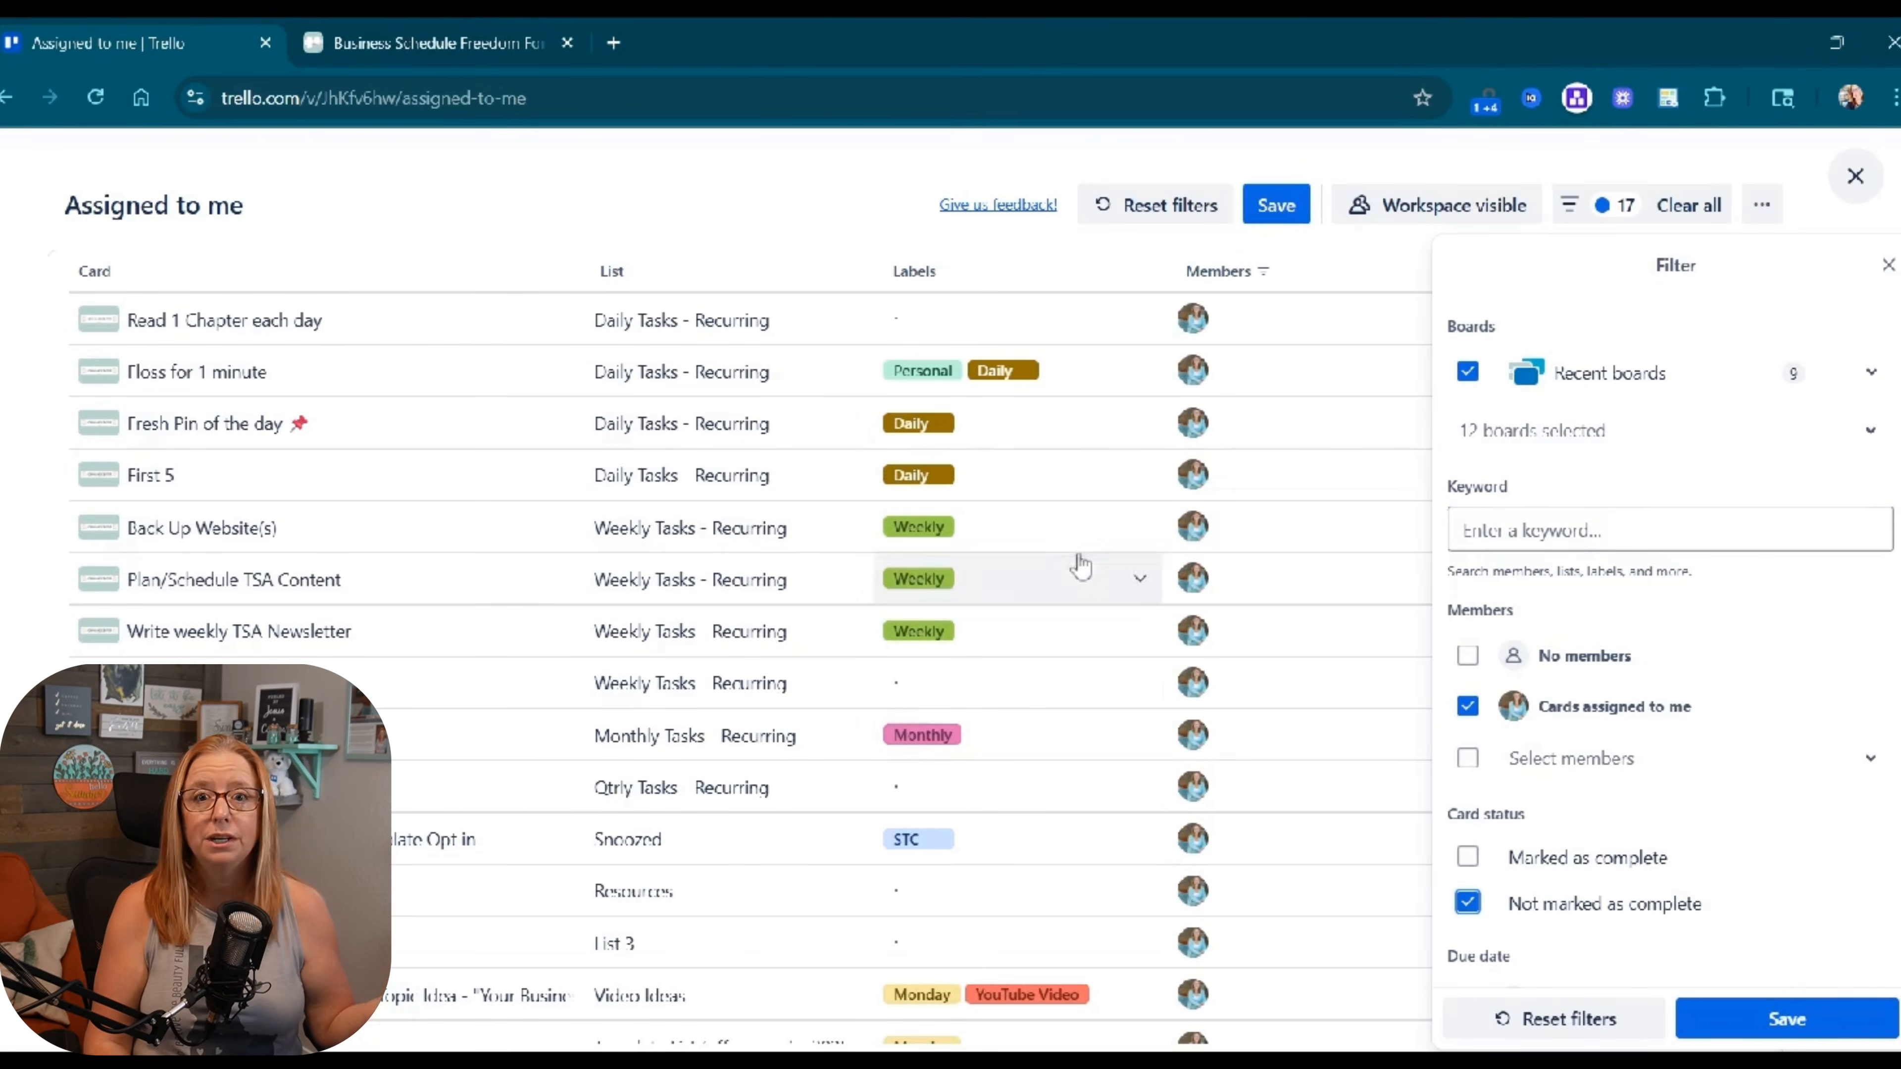
pyautogui.scroll(-6, 1721, 681)
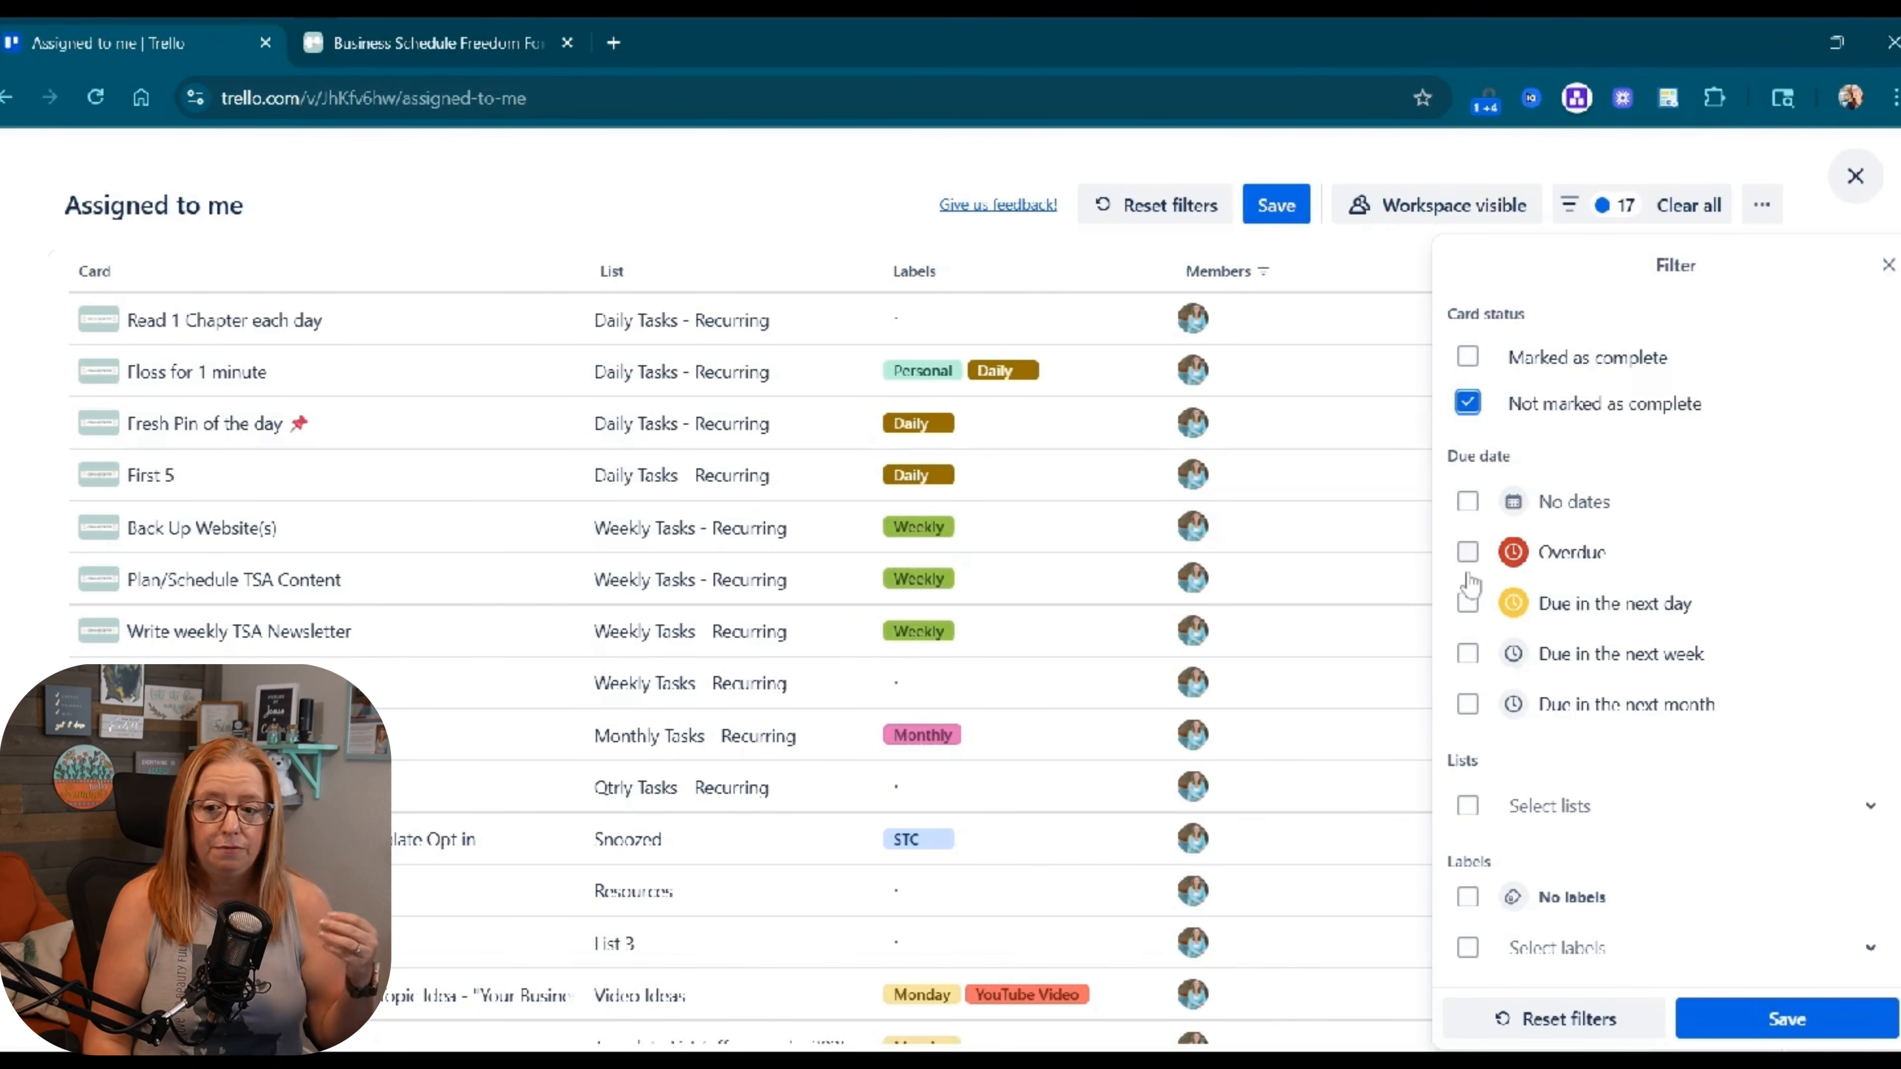
pyautogui.click(1467, 604)
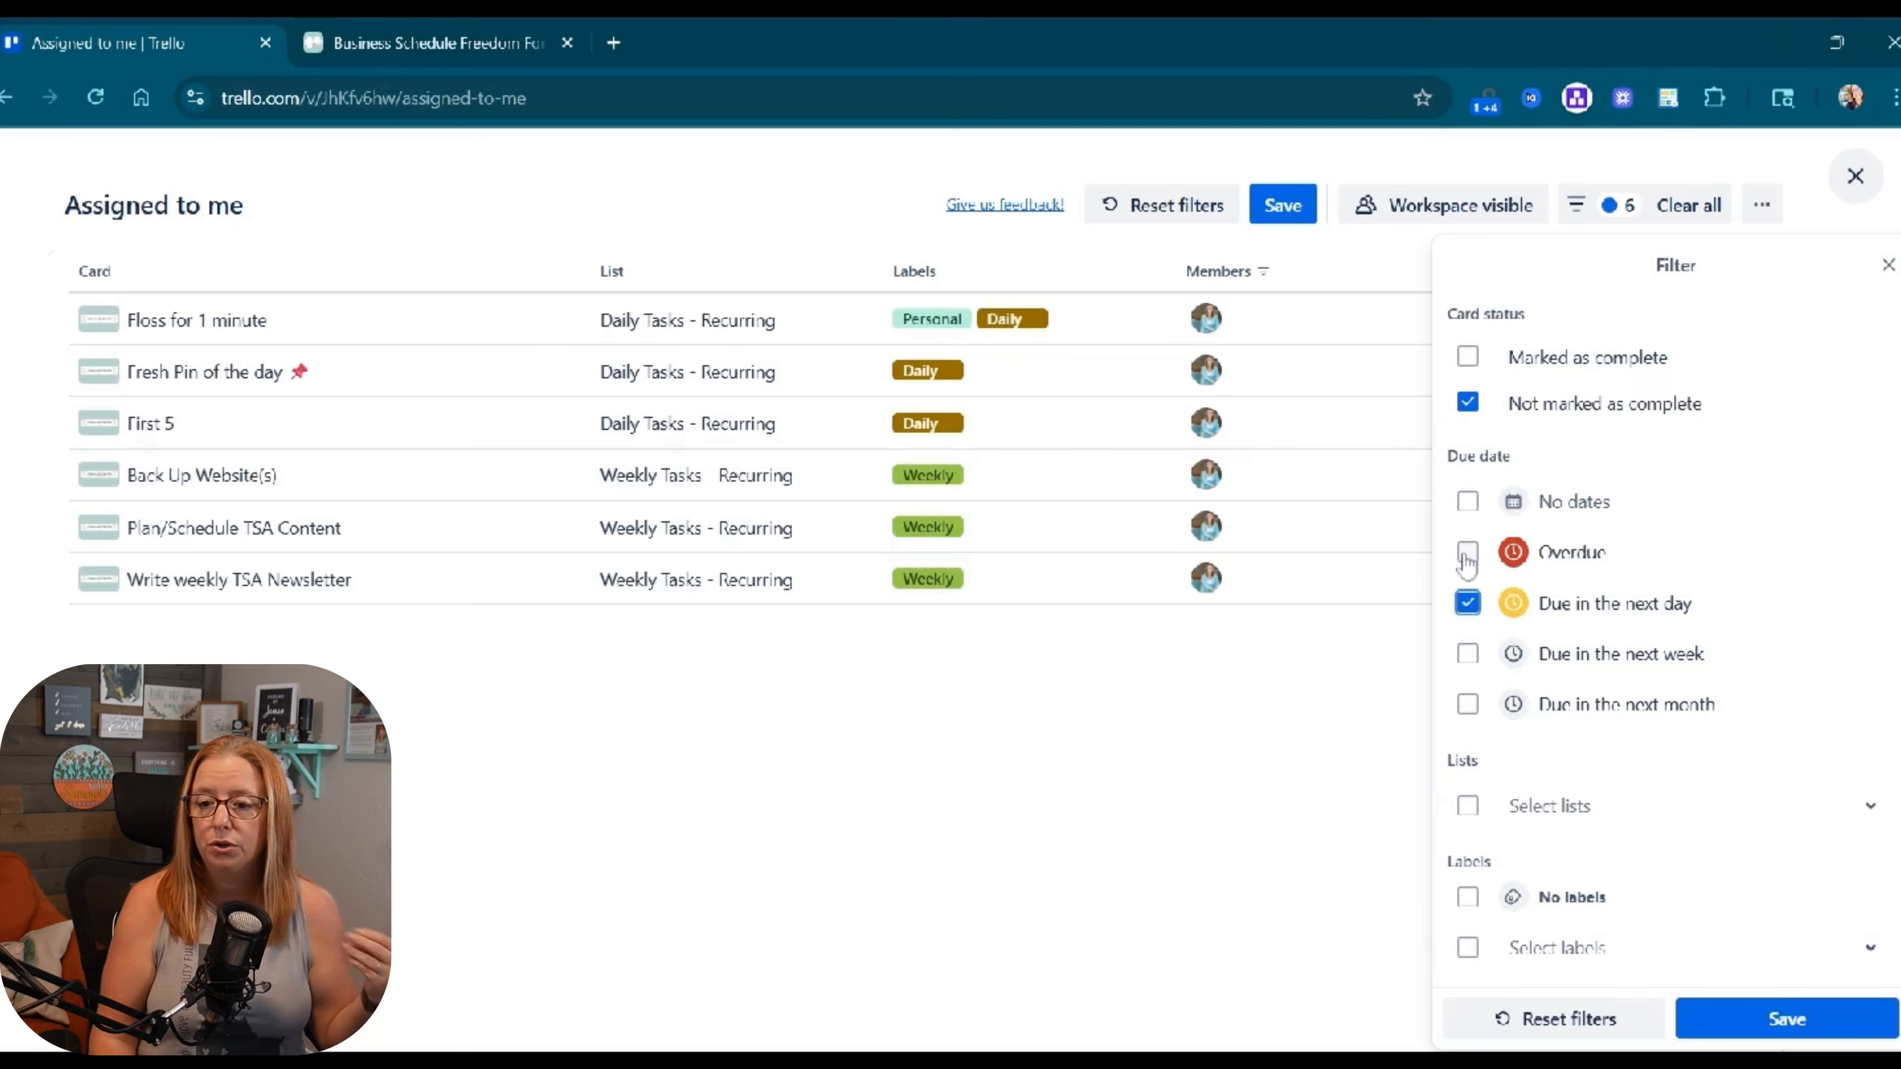
# Save the filters so the table lists six incomplete cards, then select the page address.
pyautogui.click(1775, 1023)
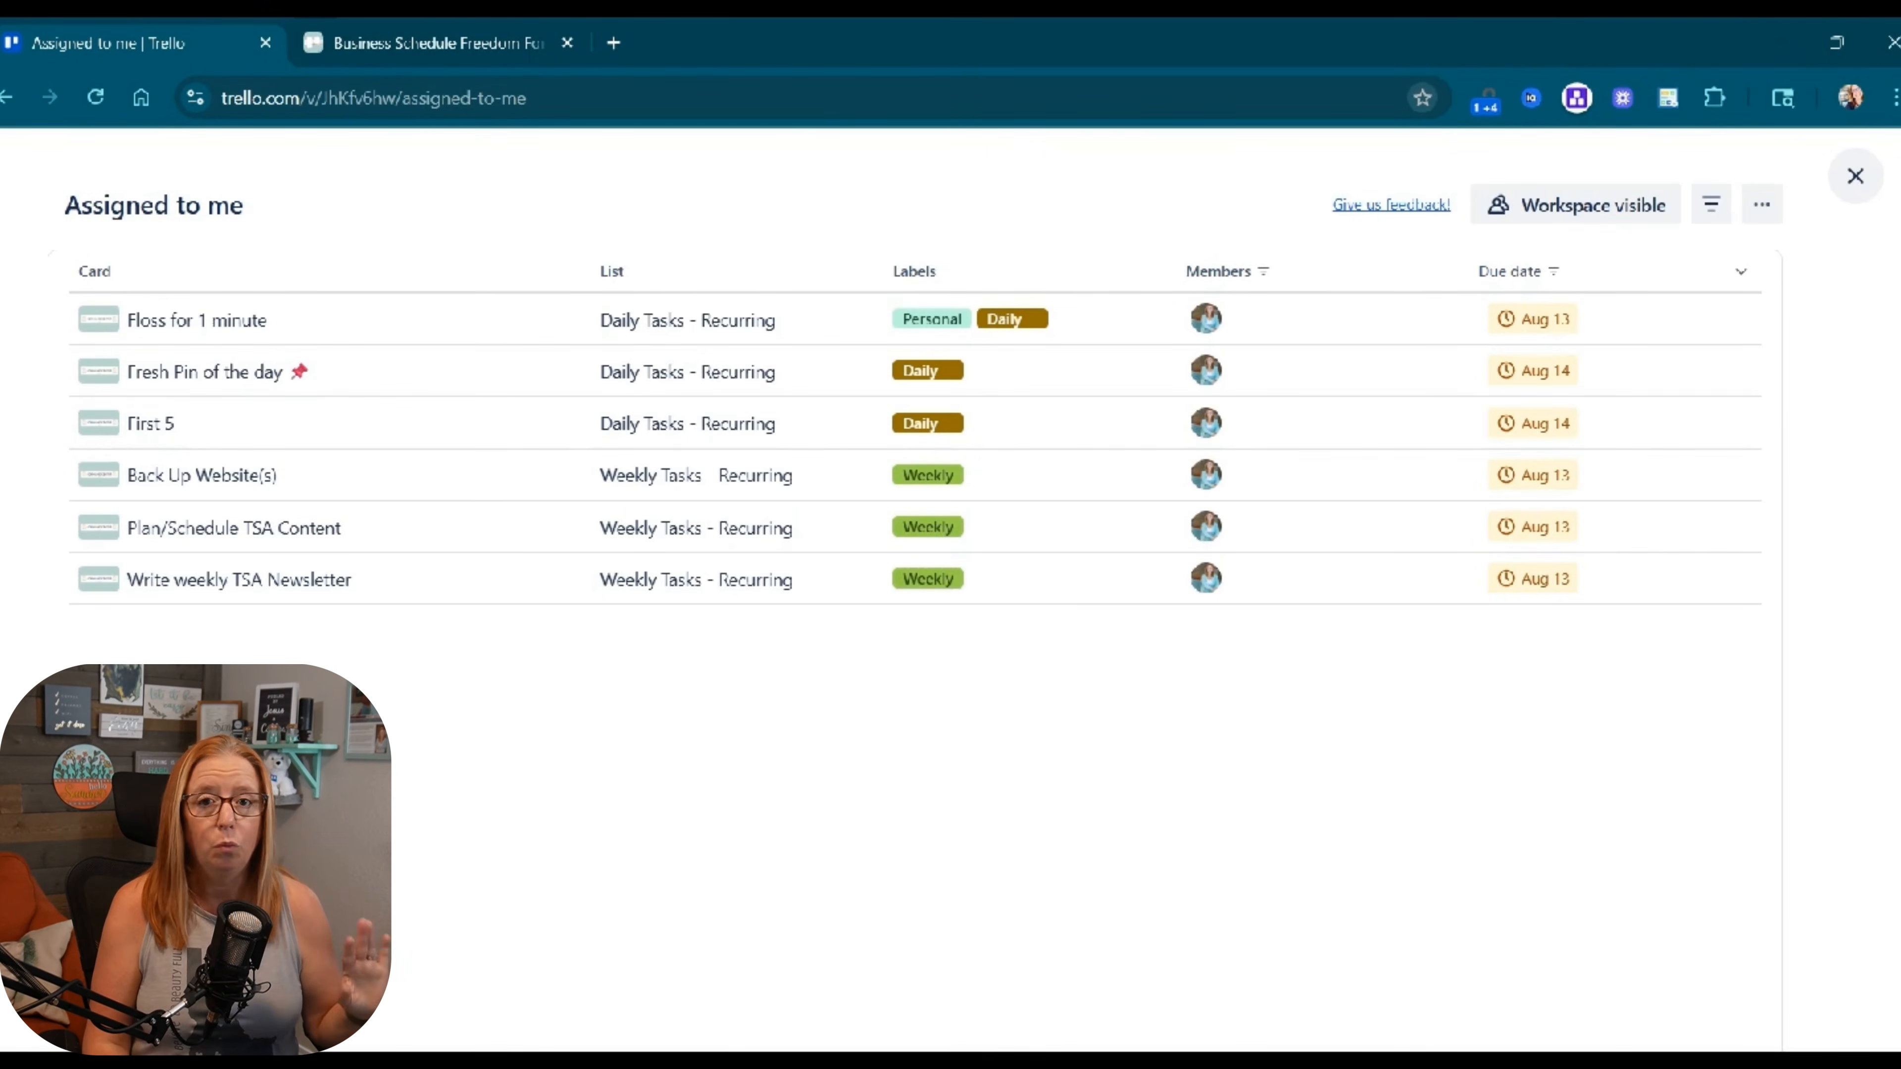
pyautogui.click(1048, 98)
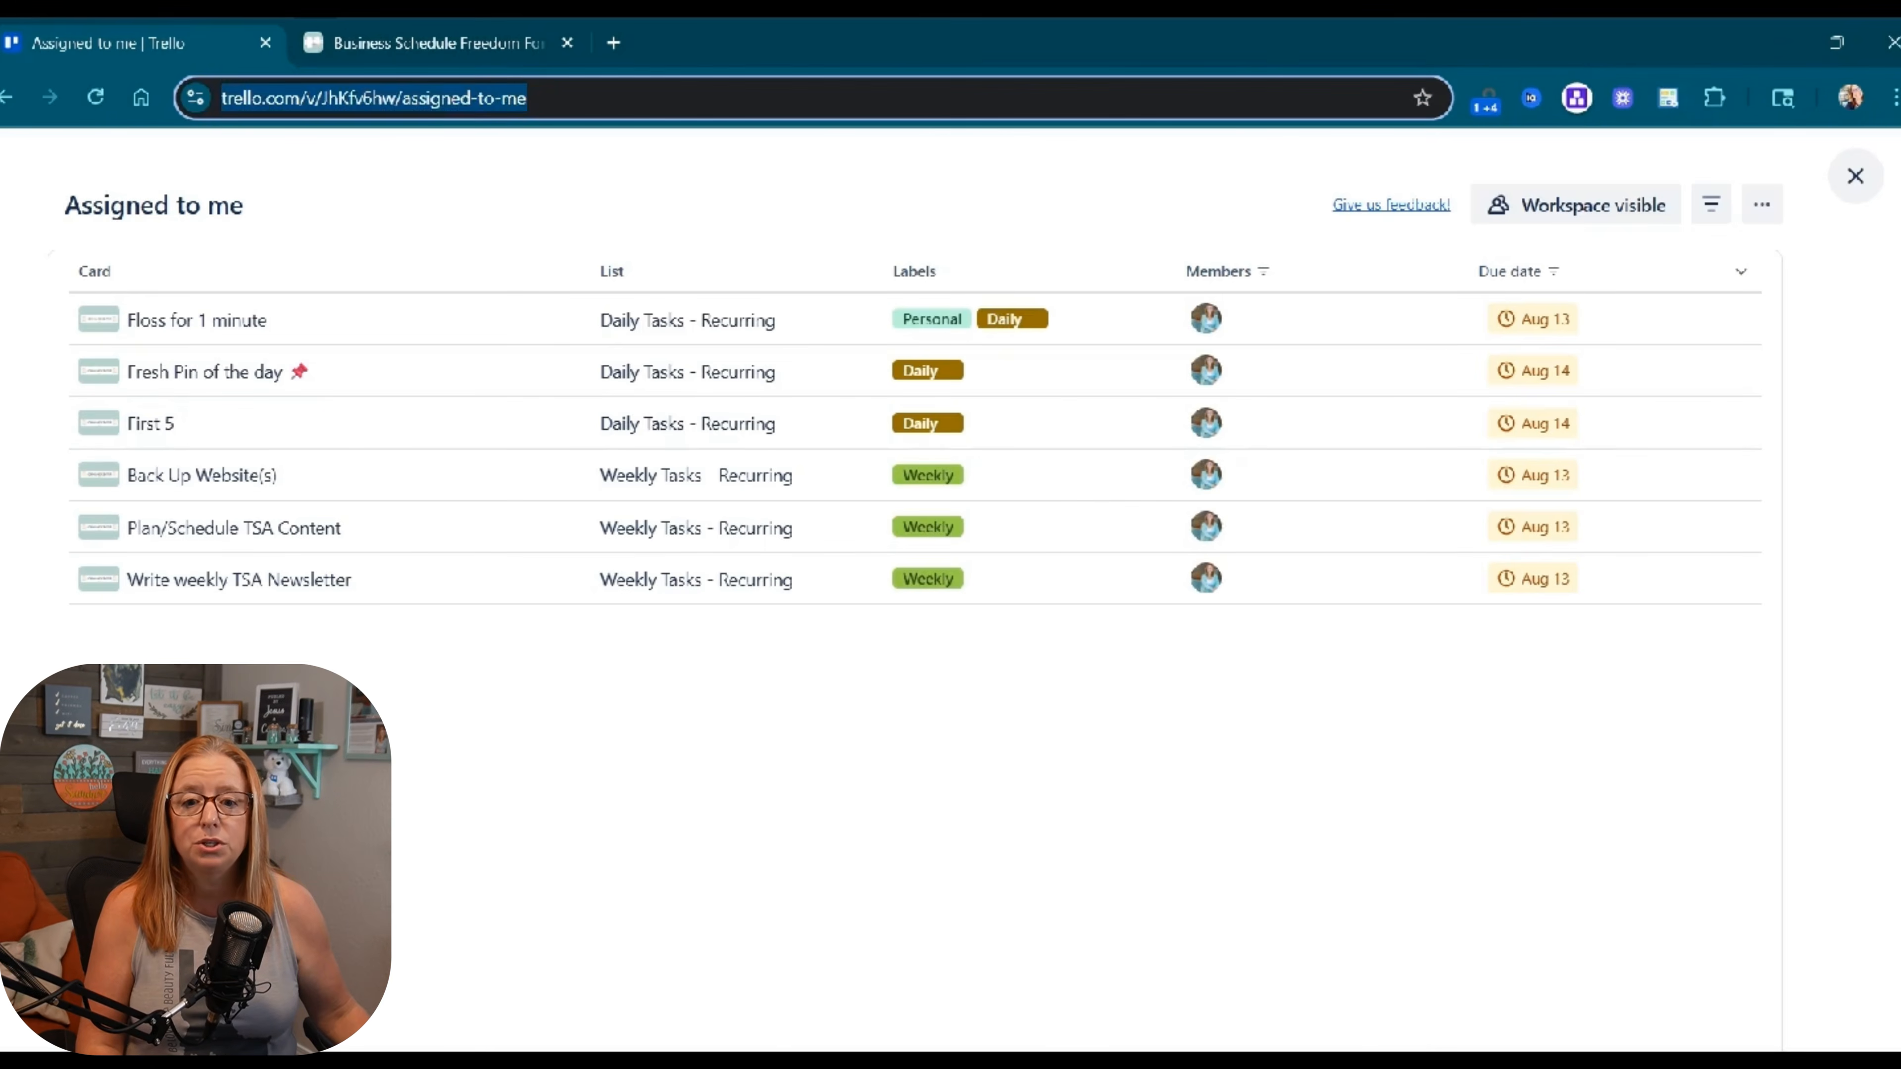
# Copy the Assigned to me page link into a new Inbox card, then close Inbox.
pyautogui.click(1048, 98)
pyautogui.tripleClick(1048, 98)
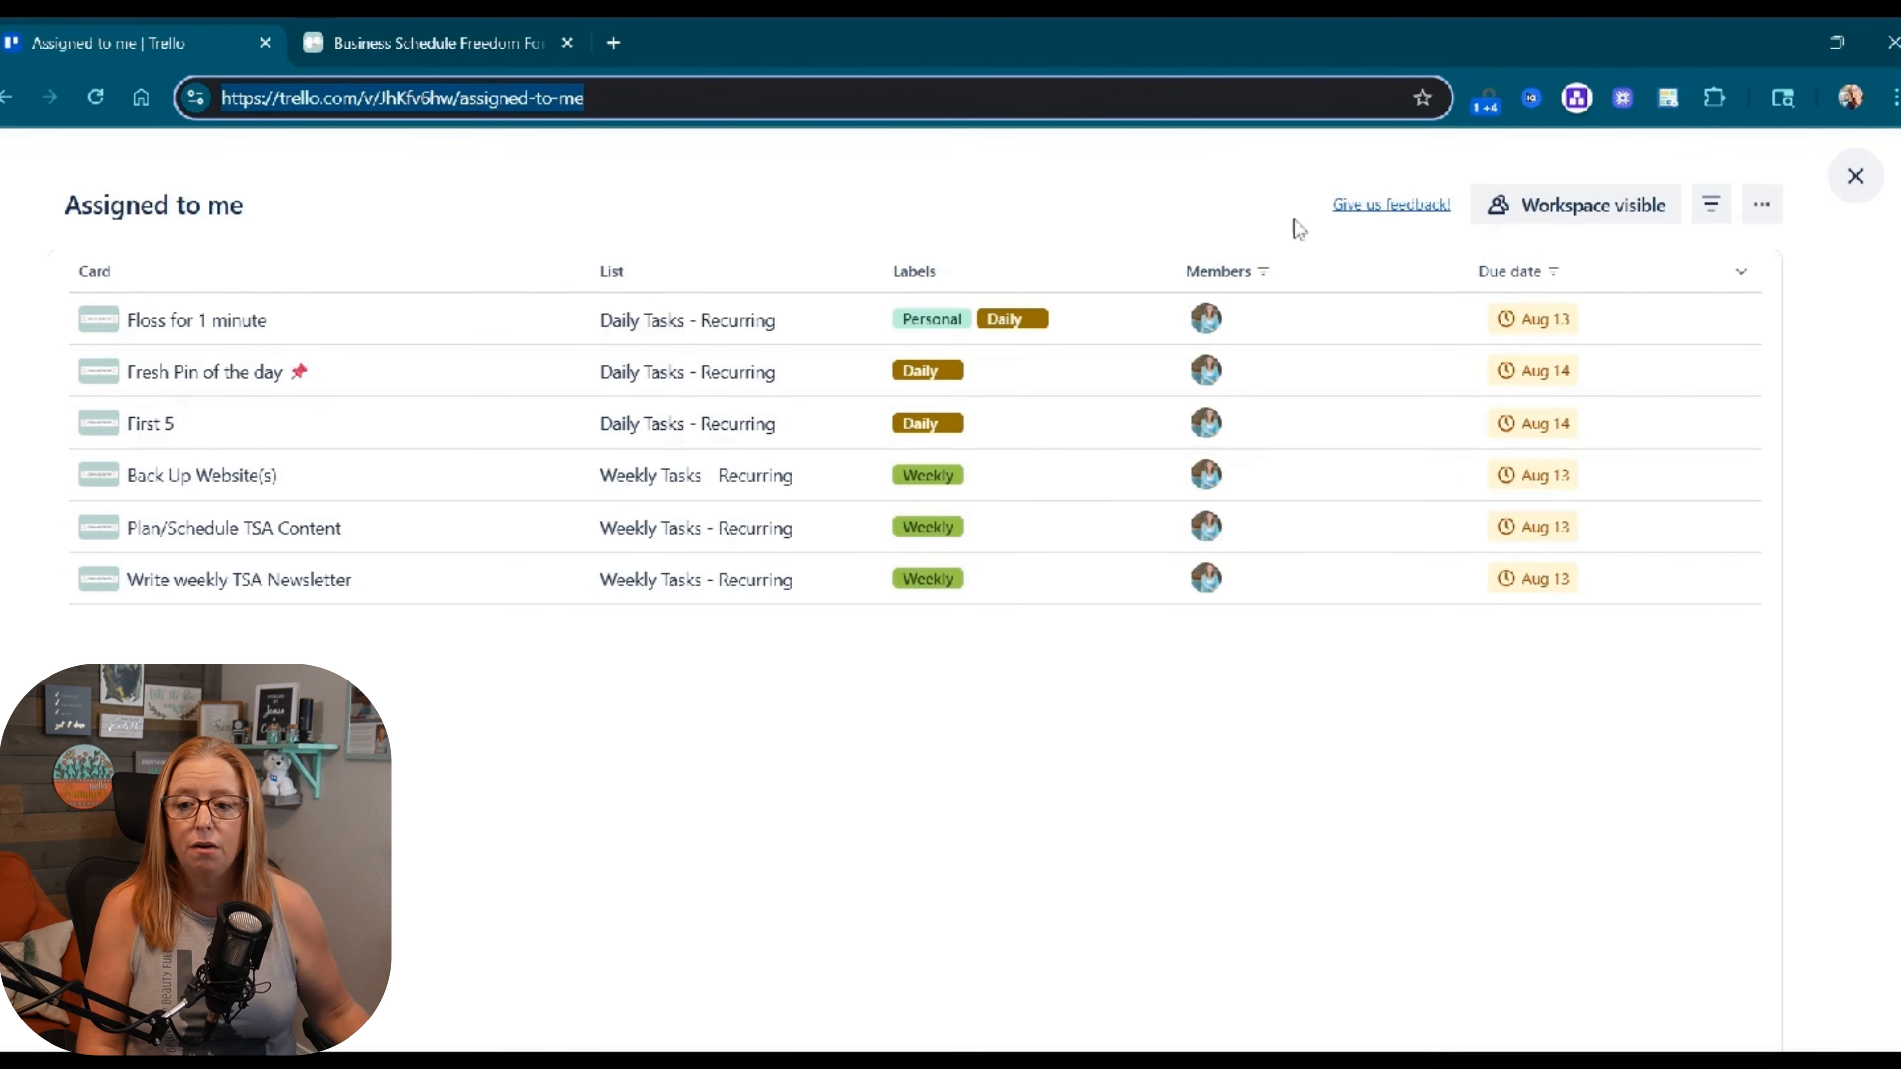
pyautogui.click(1855, 175)
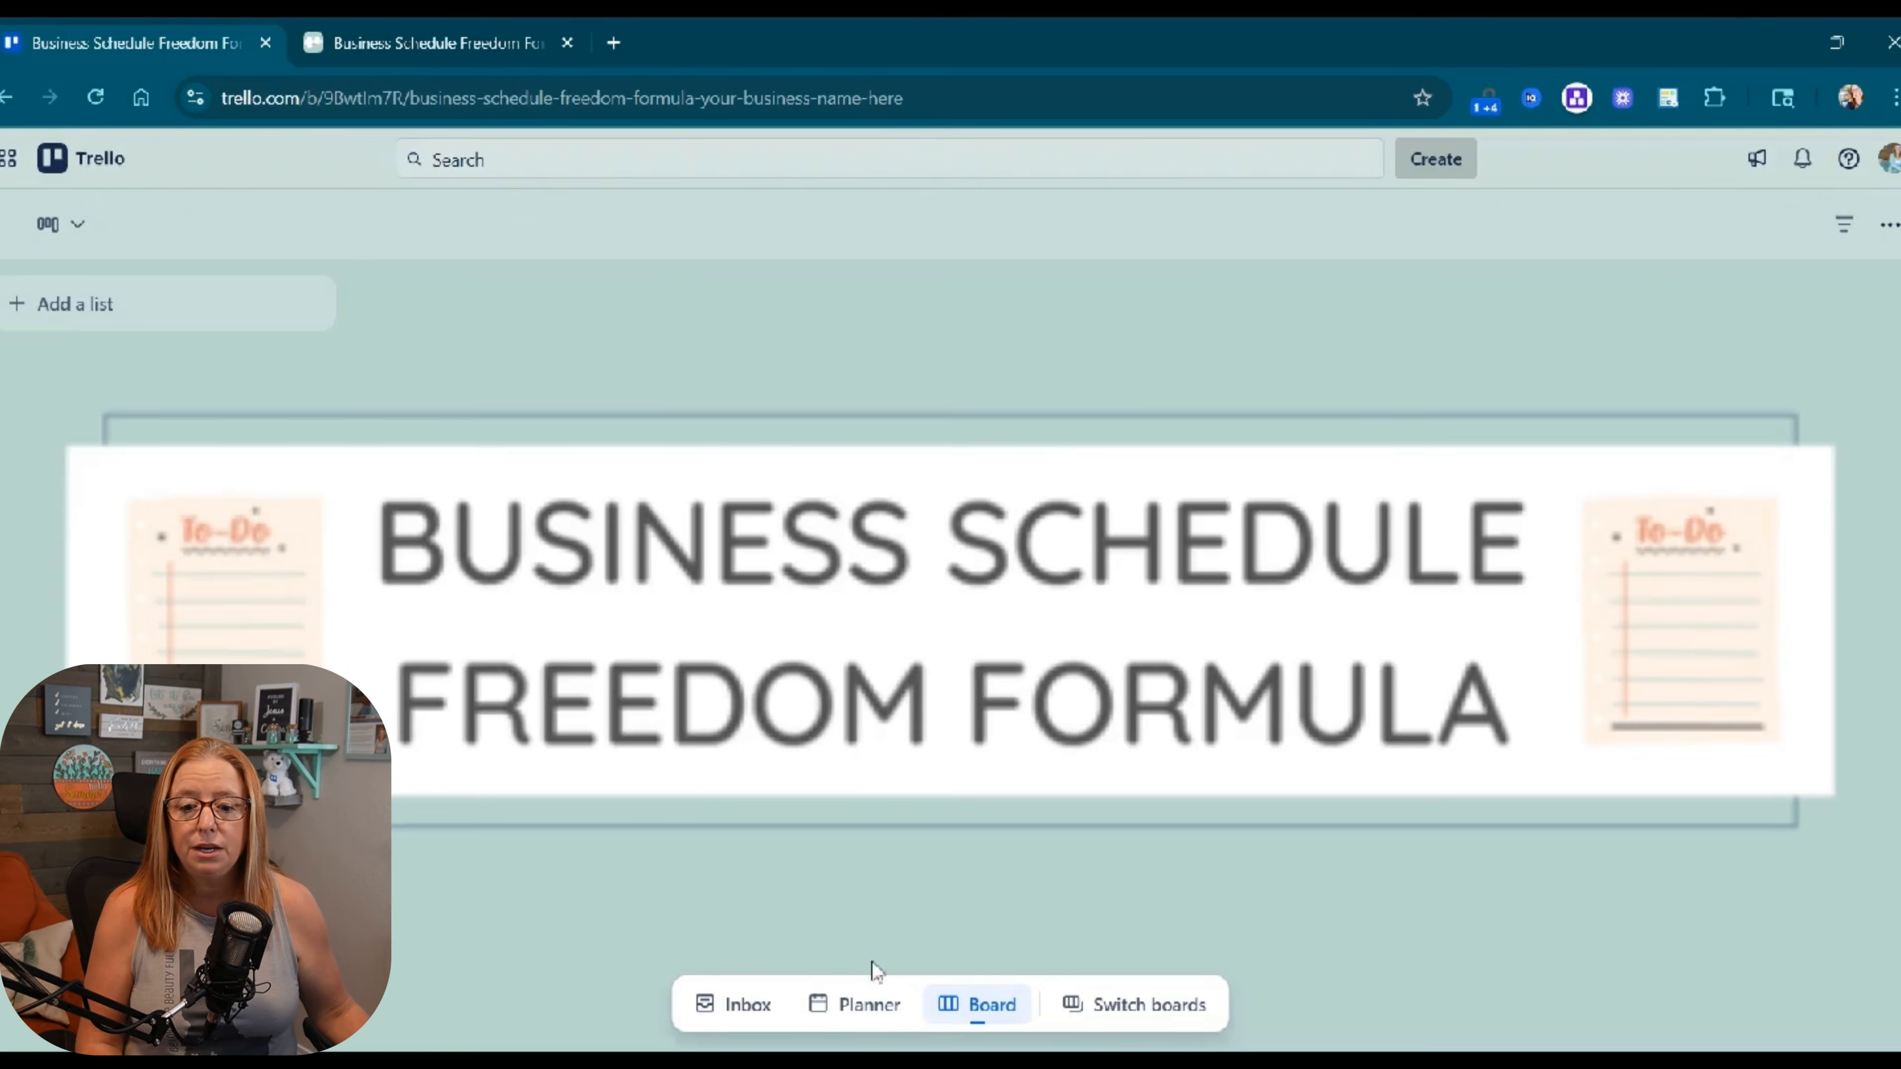
pyautogui.click(741, 1004)
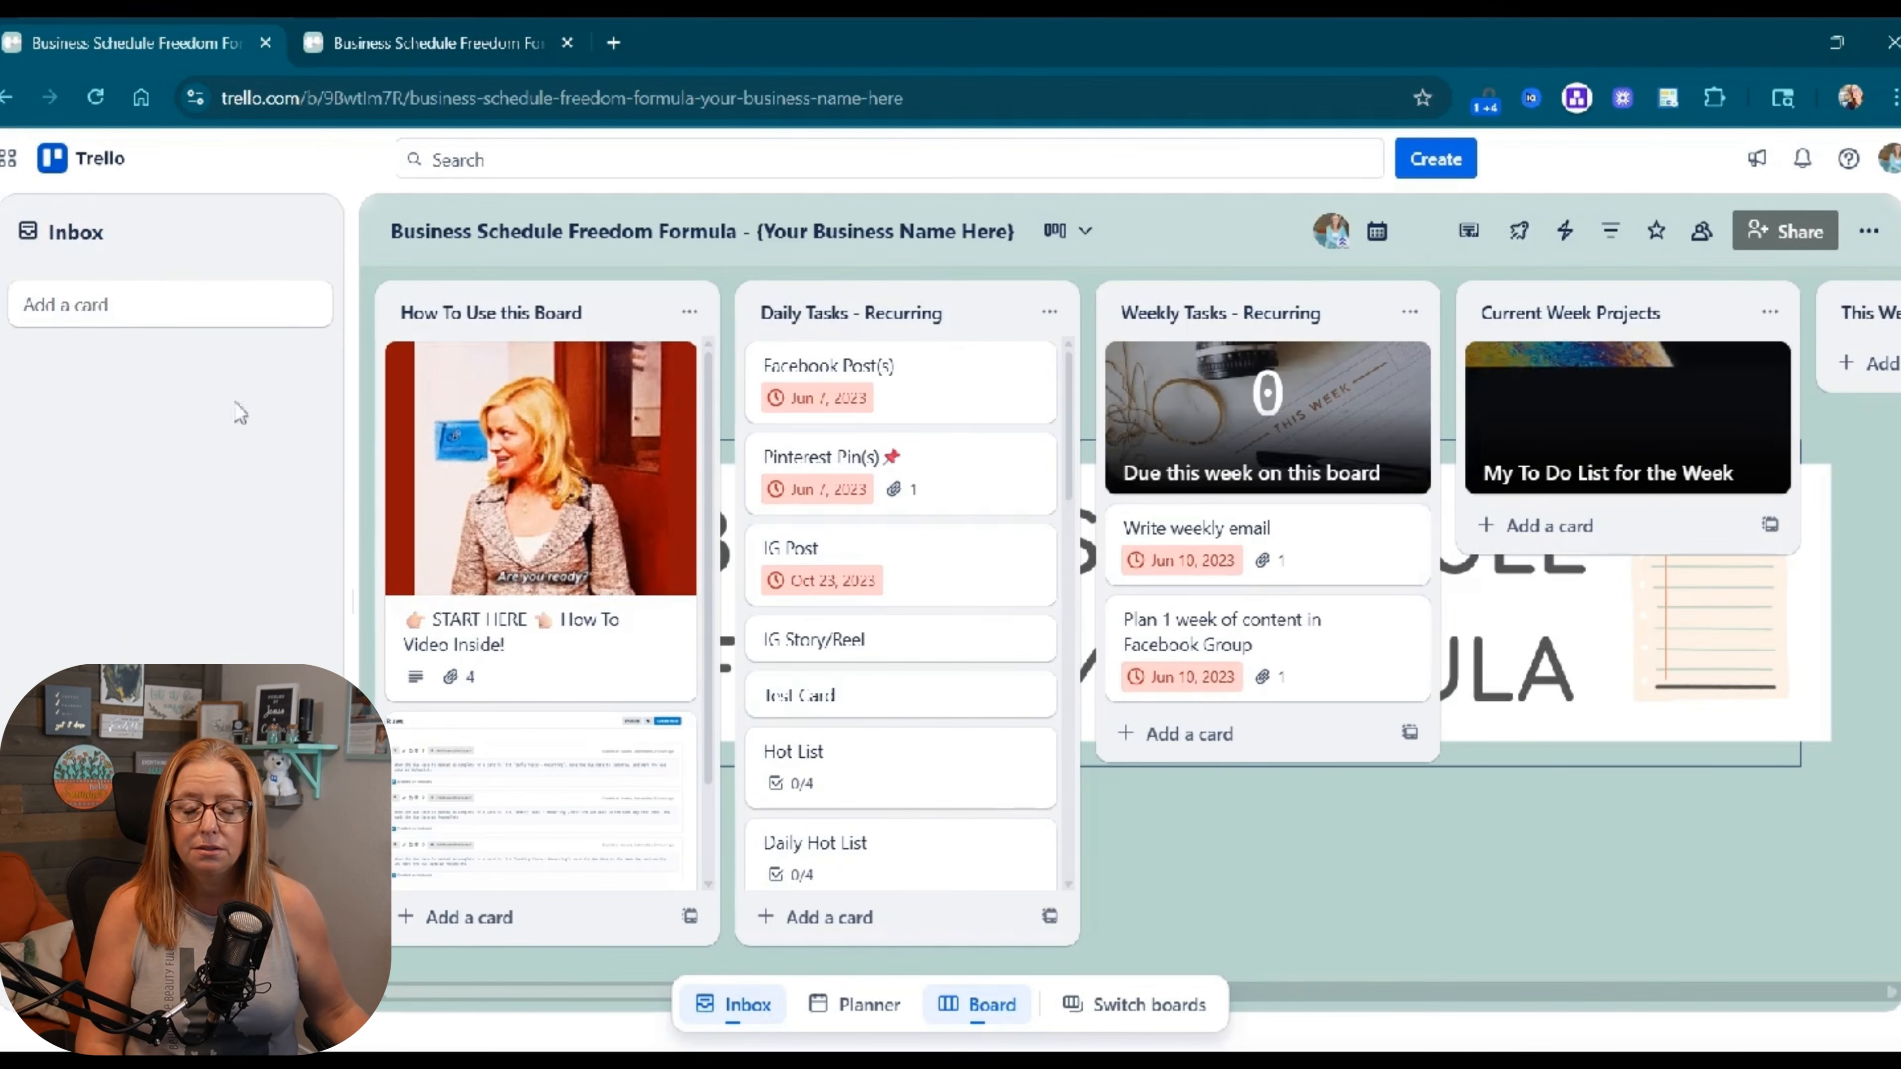
pyautogui.click(119, 307)
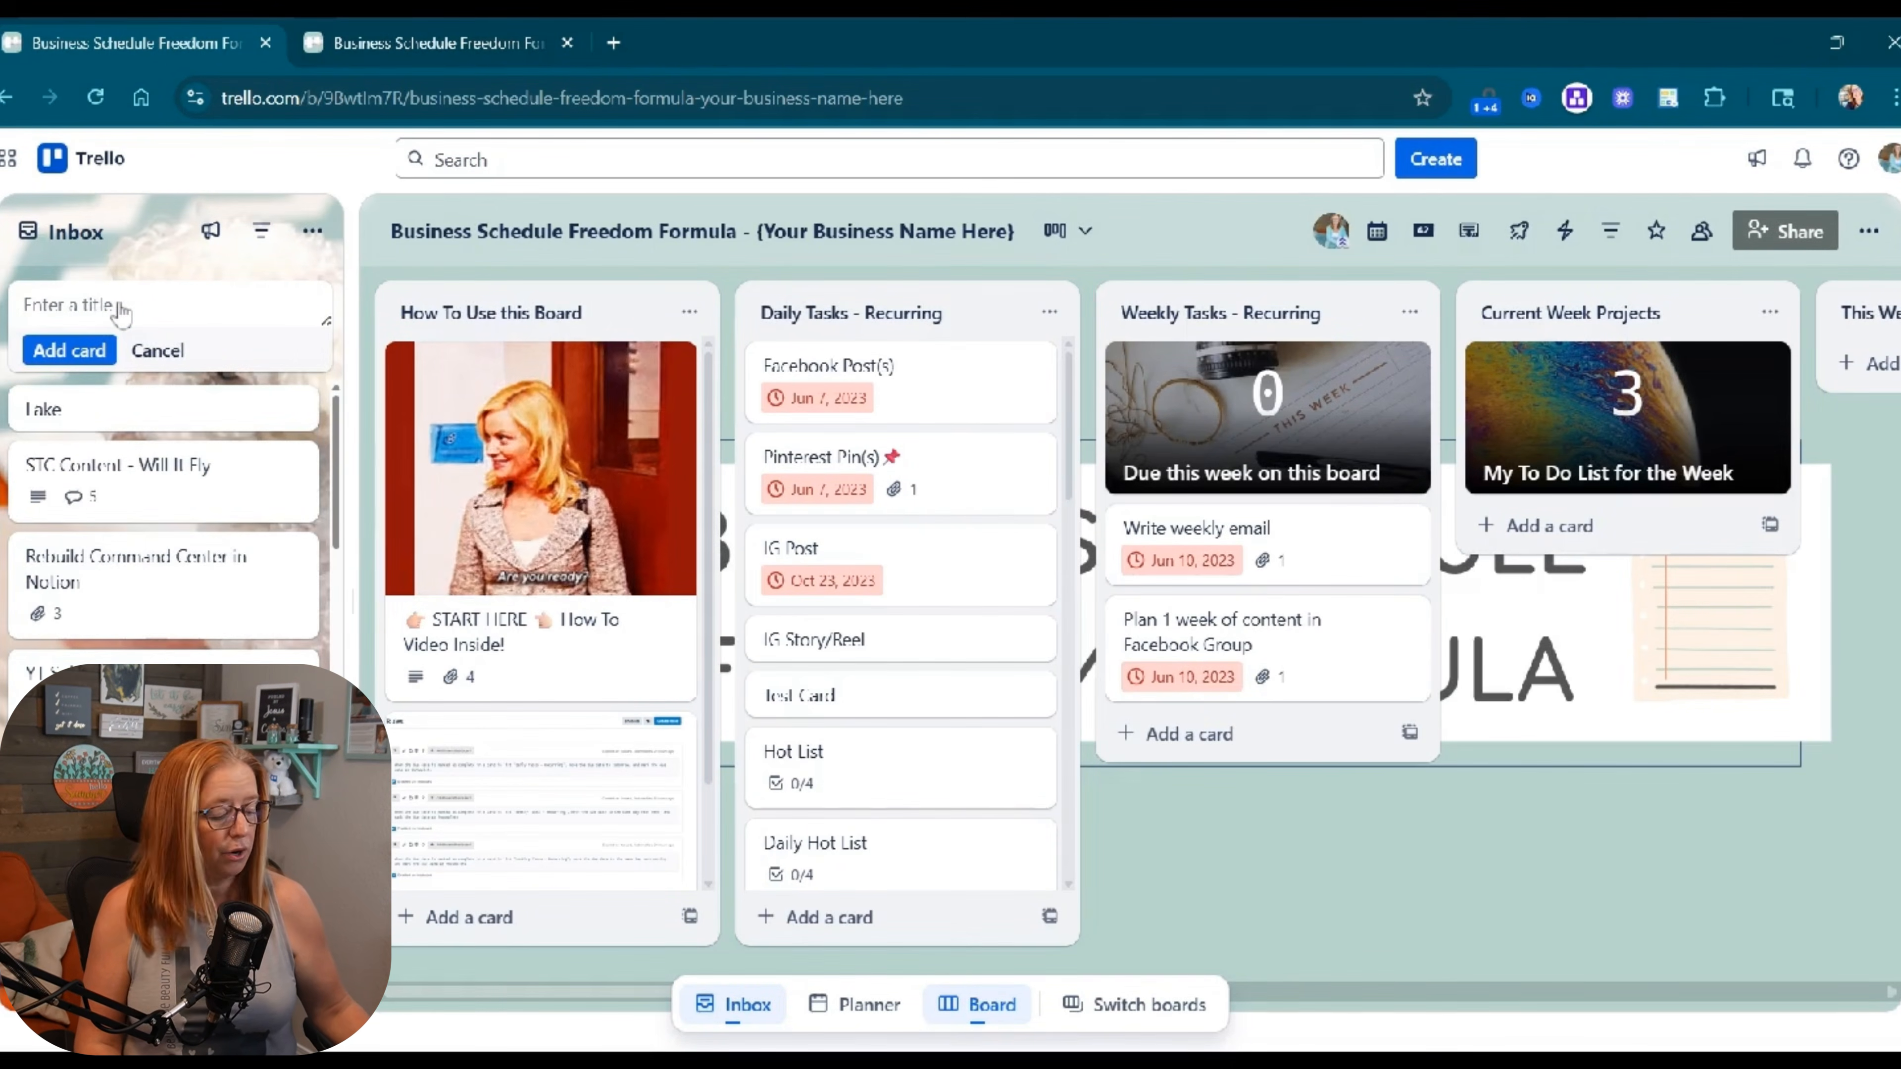
pyautogui.press('Return')
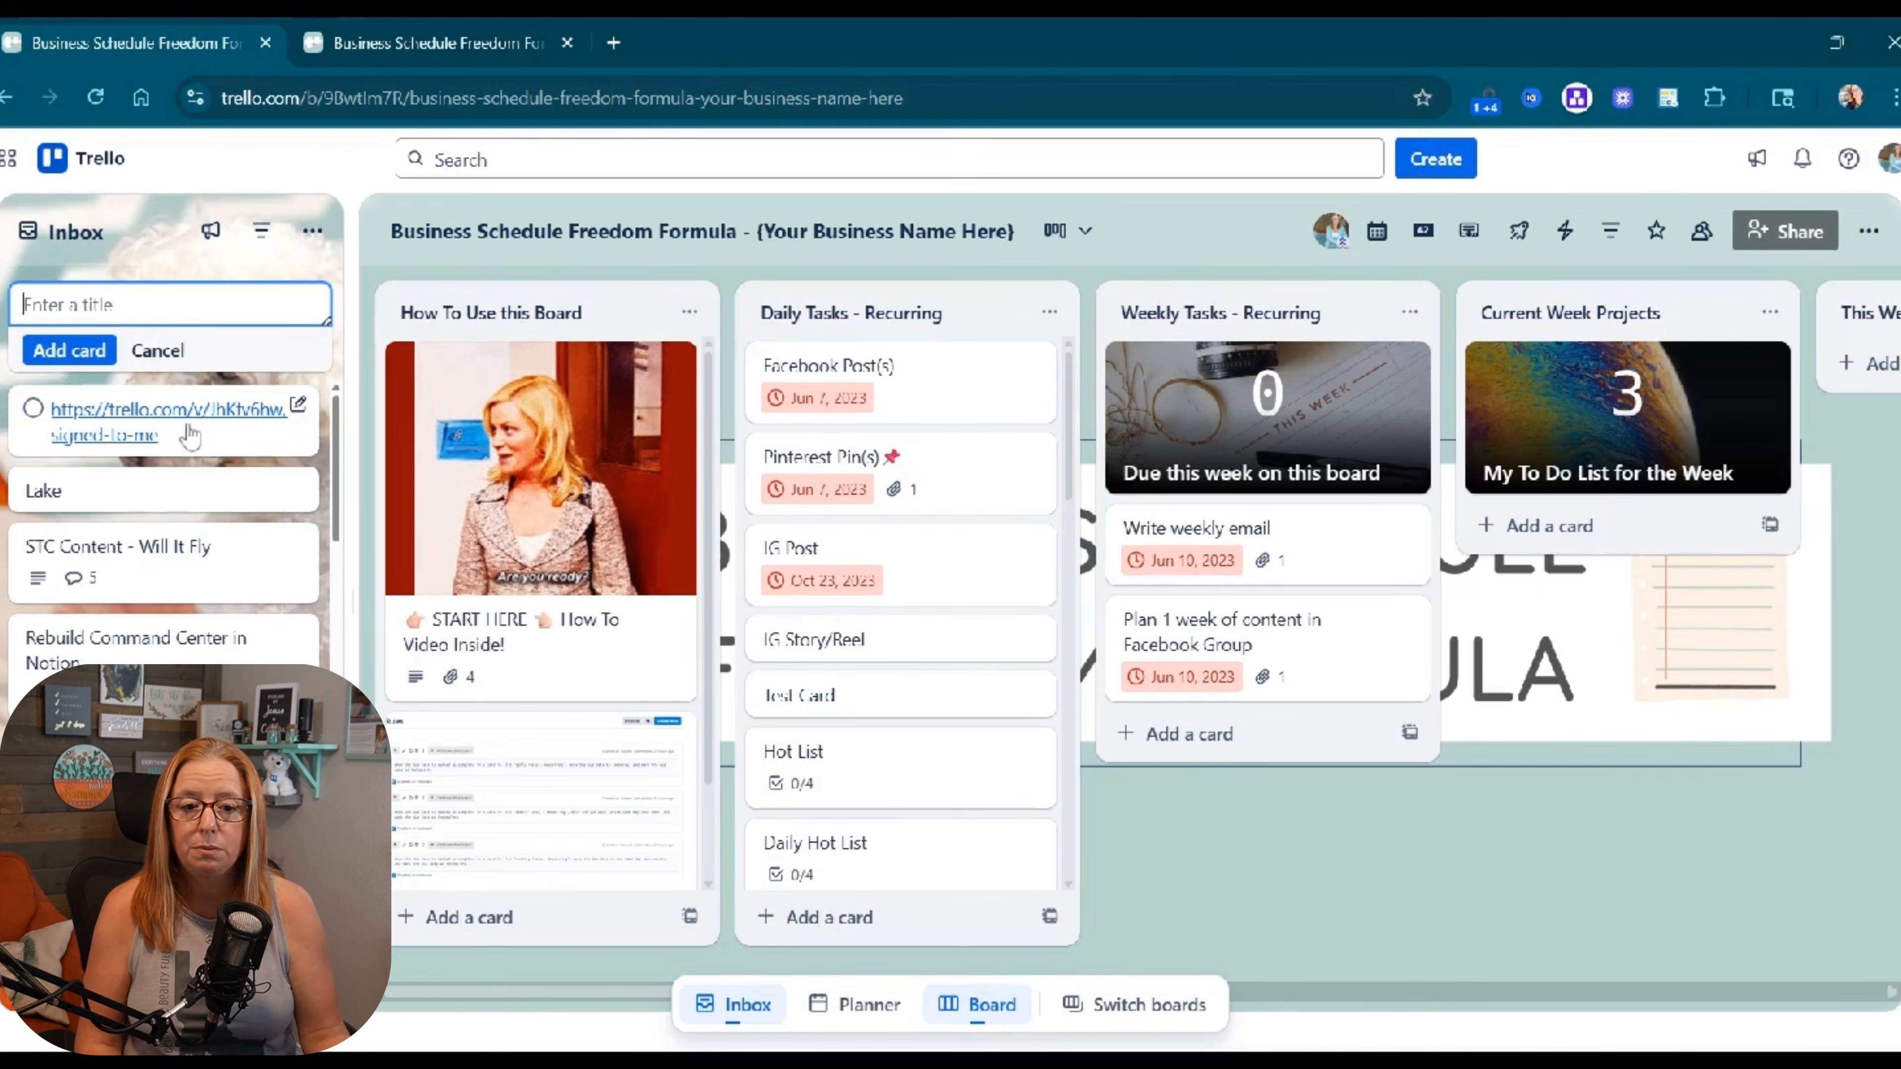
pyautogui.click(170, 351)
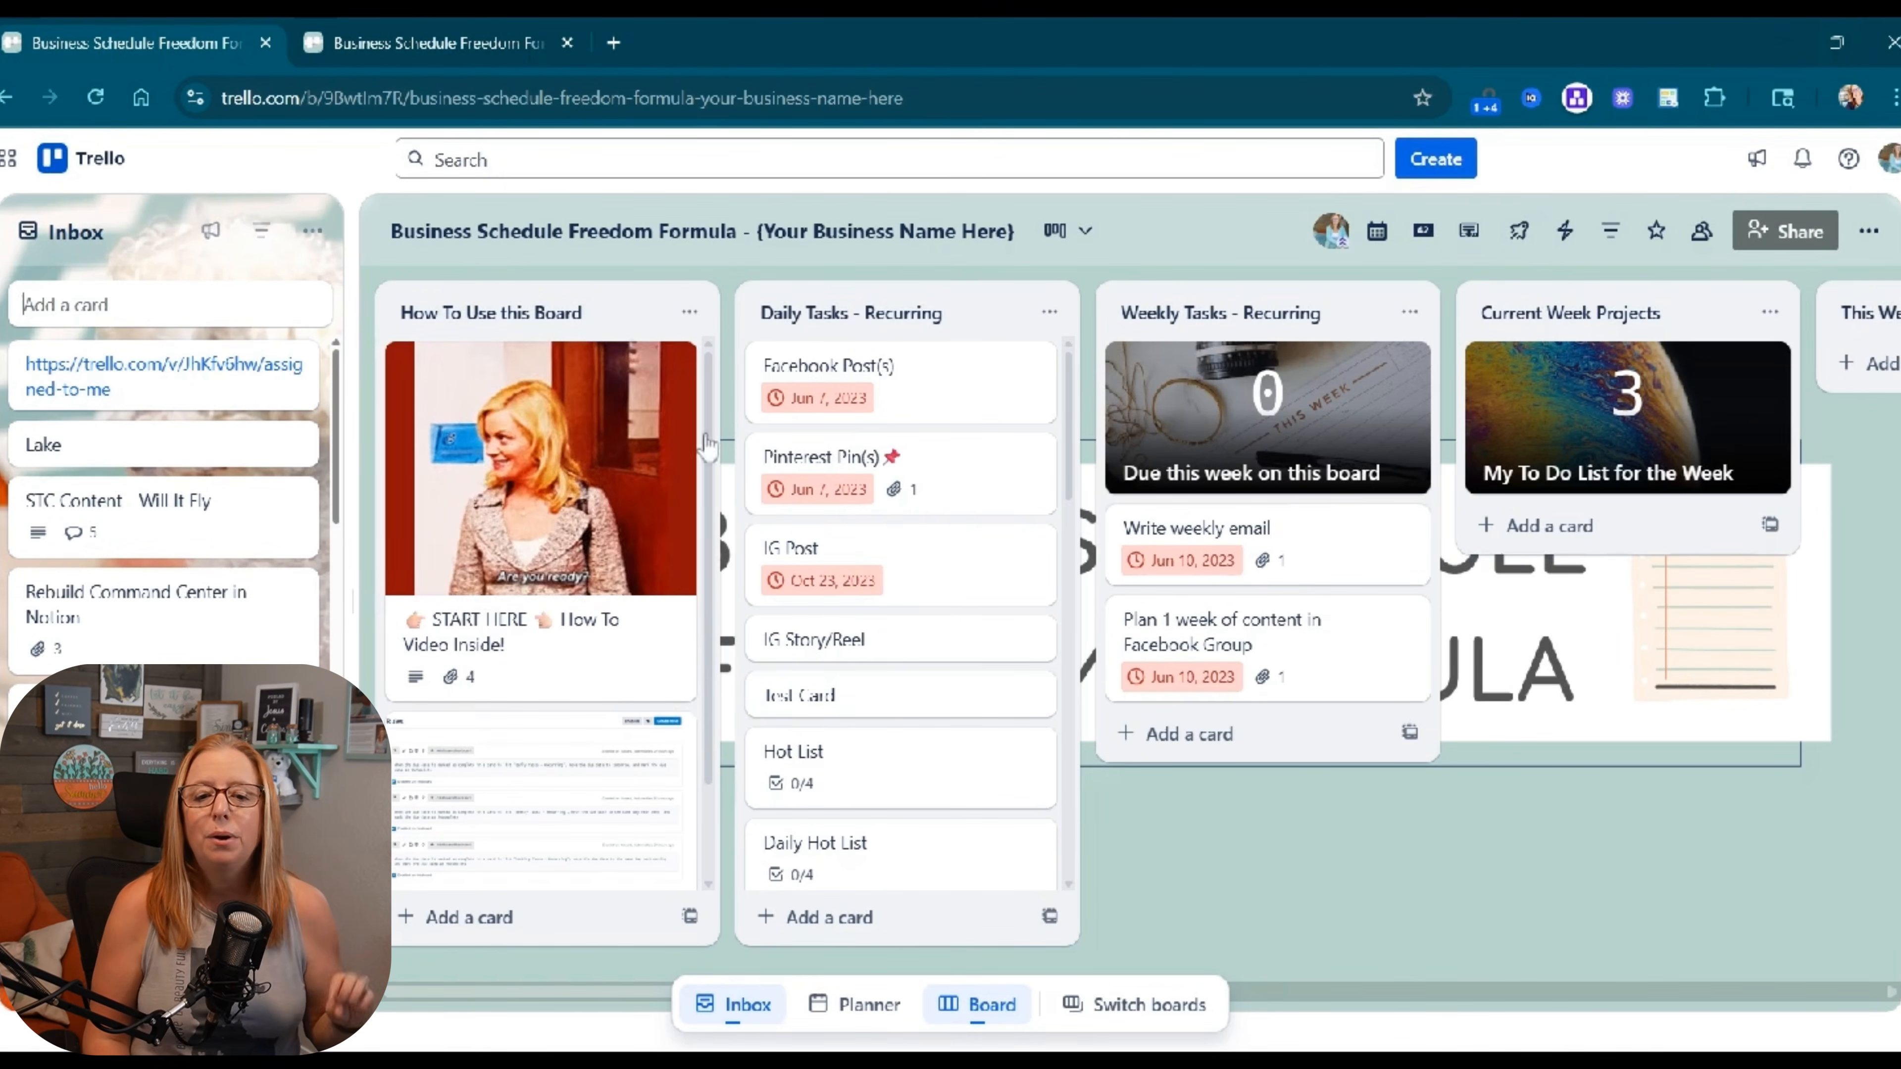
pyautogui.click(732, 1004)
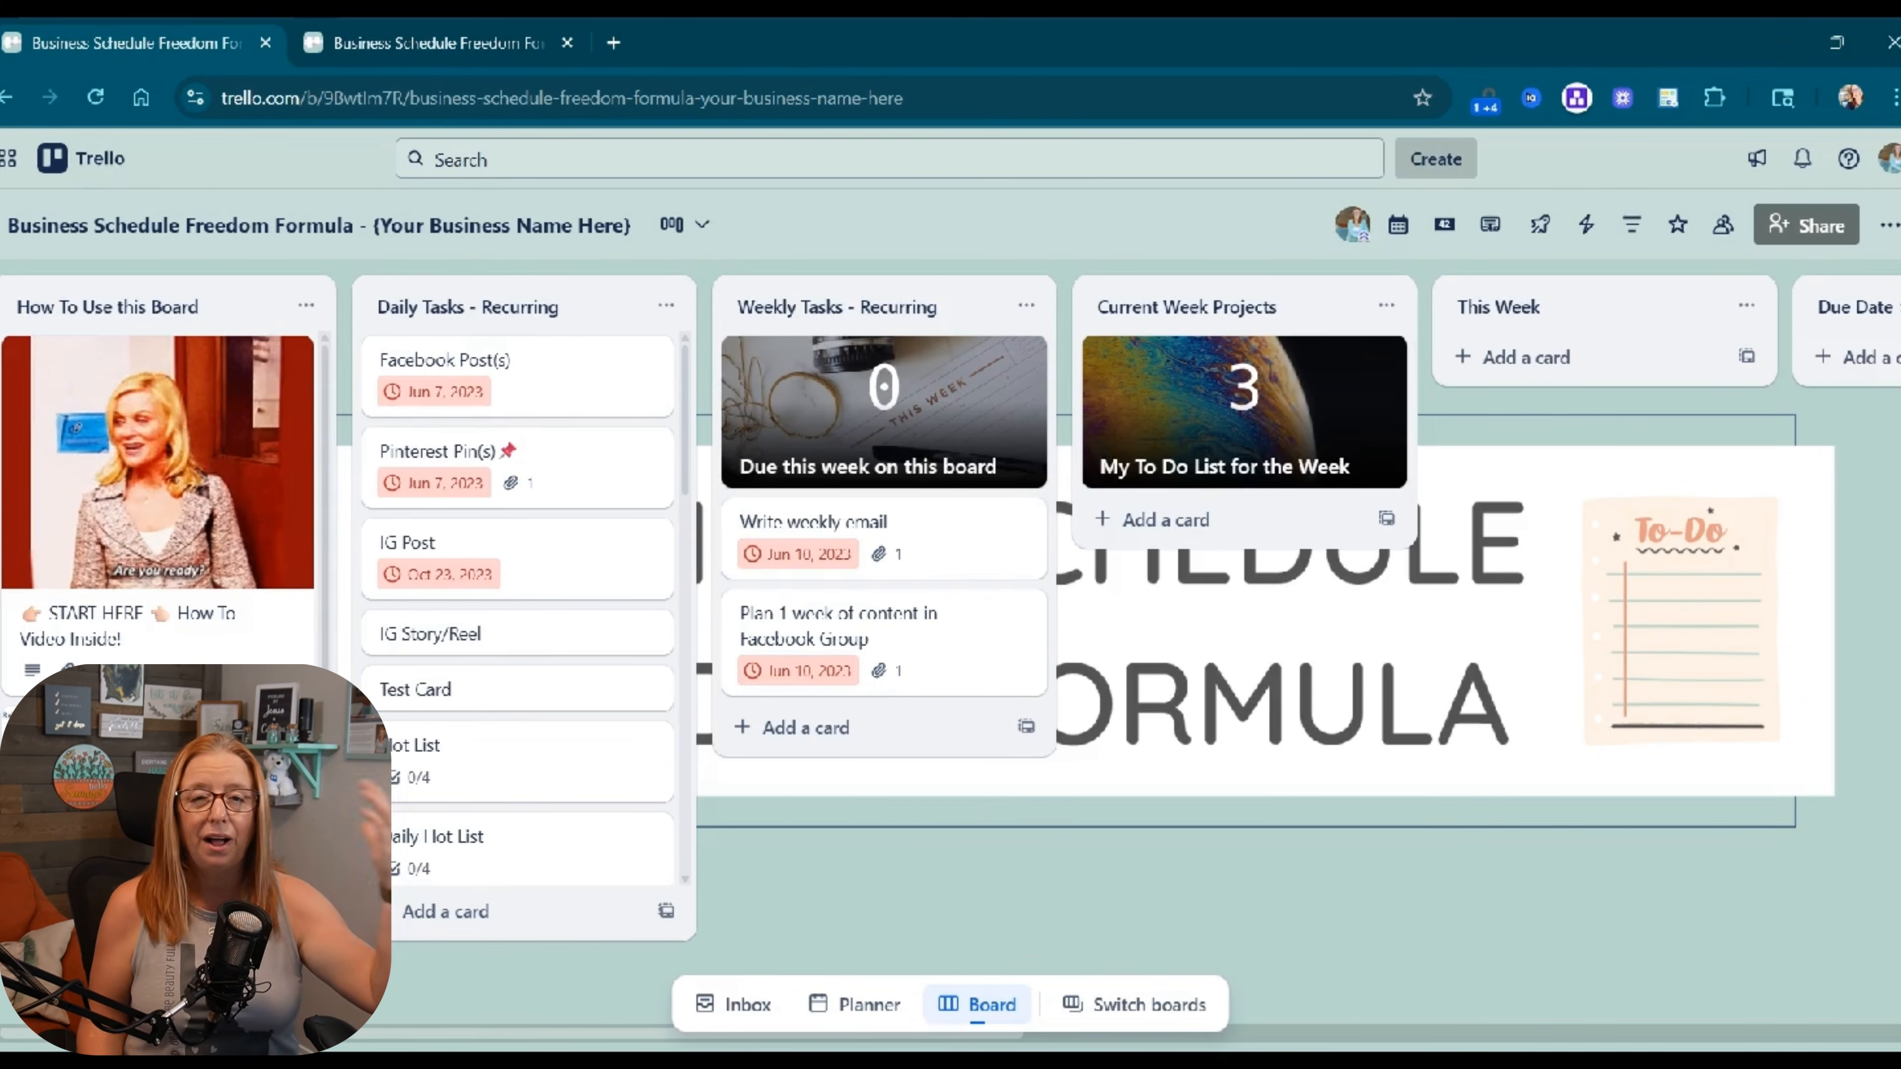
# Customize the 'Assigned to me on all Workspace boards' dashcard with a Complete filter and due this week, then start tracking.
pyautogui.click(1445, 233)
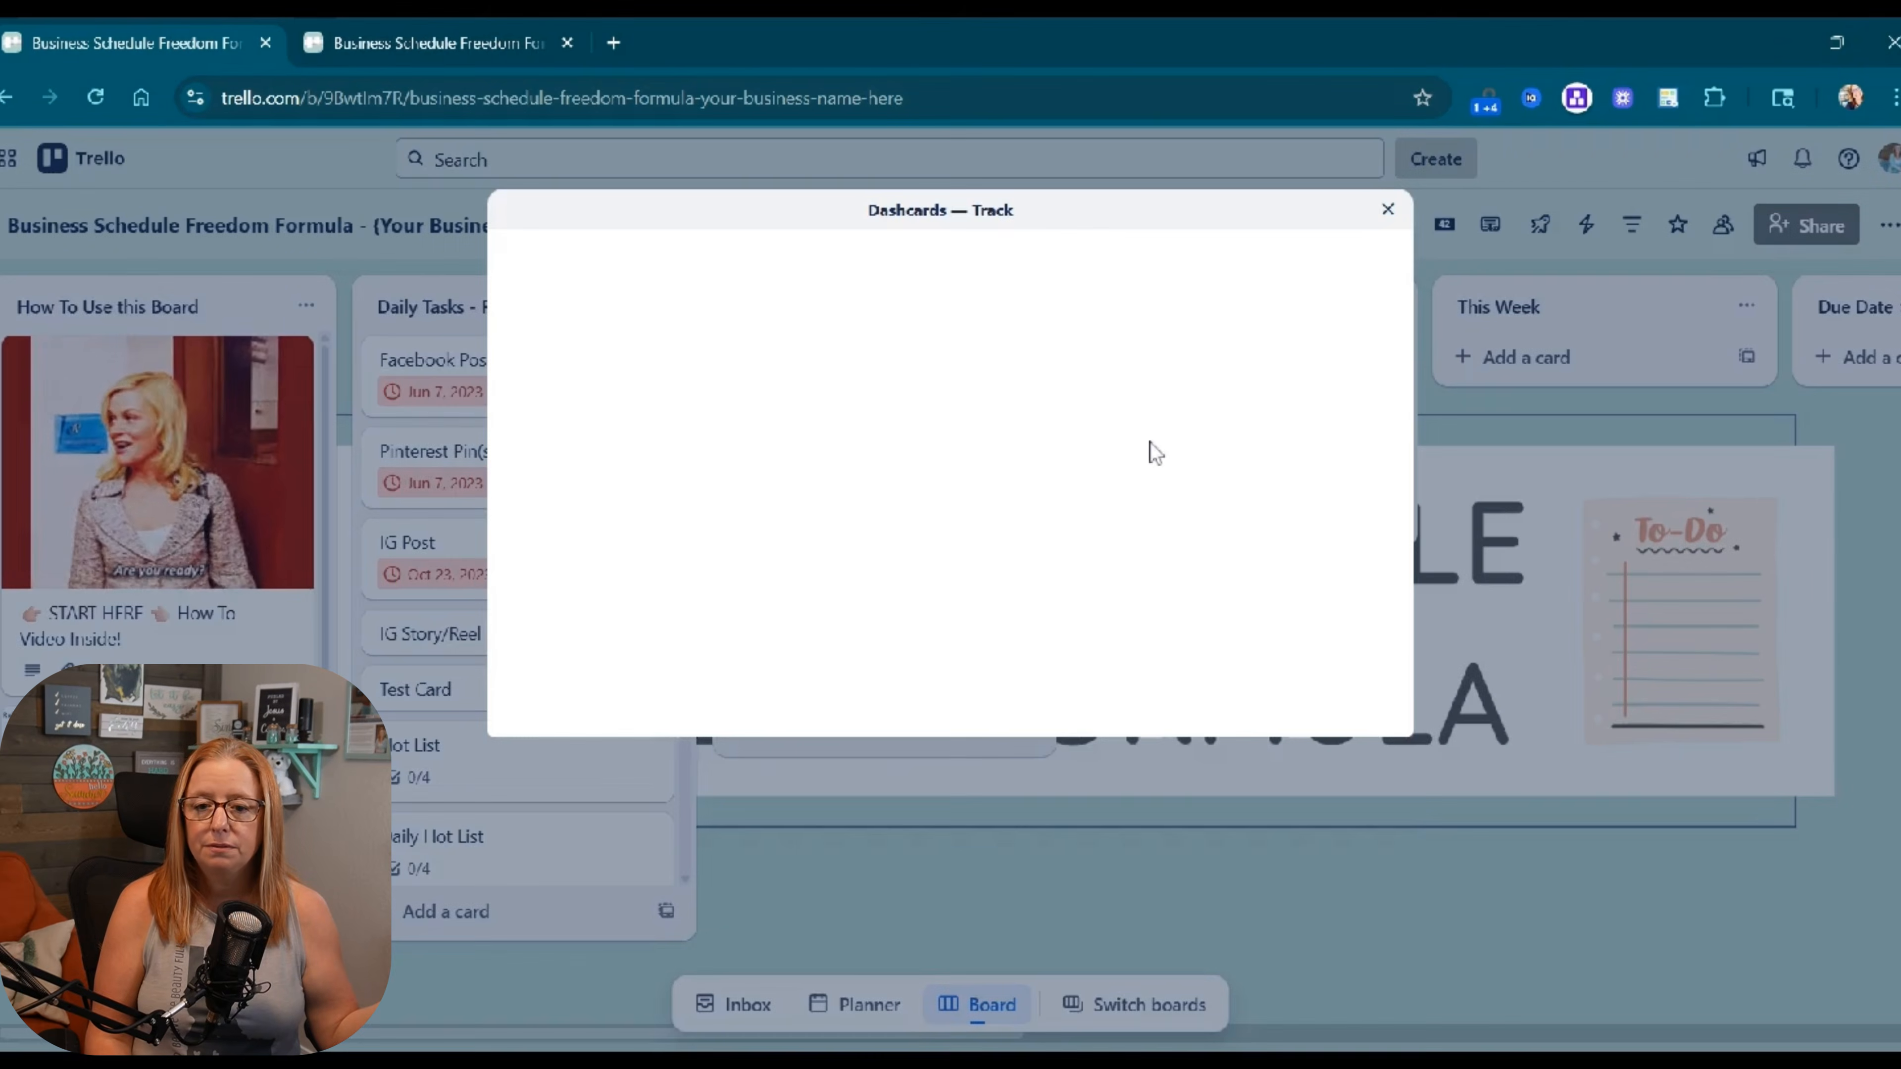
pyautogui.moveTo(1132, 476)
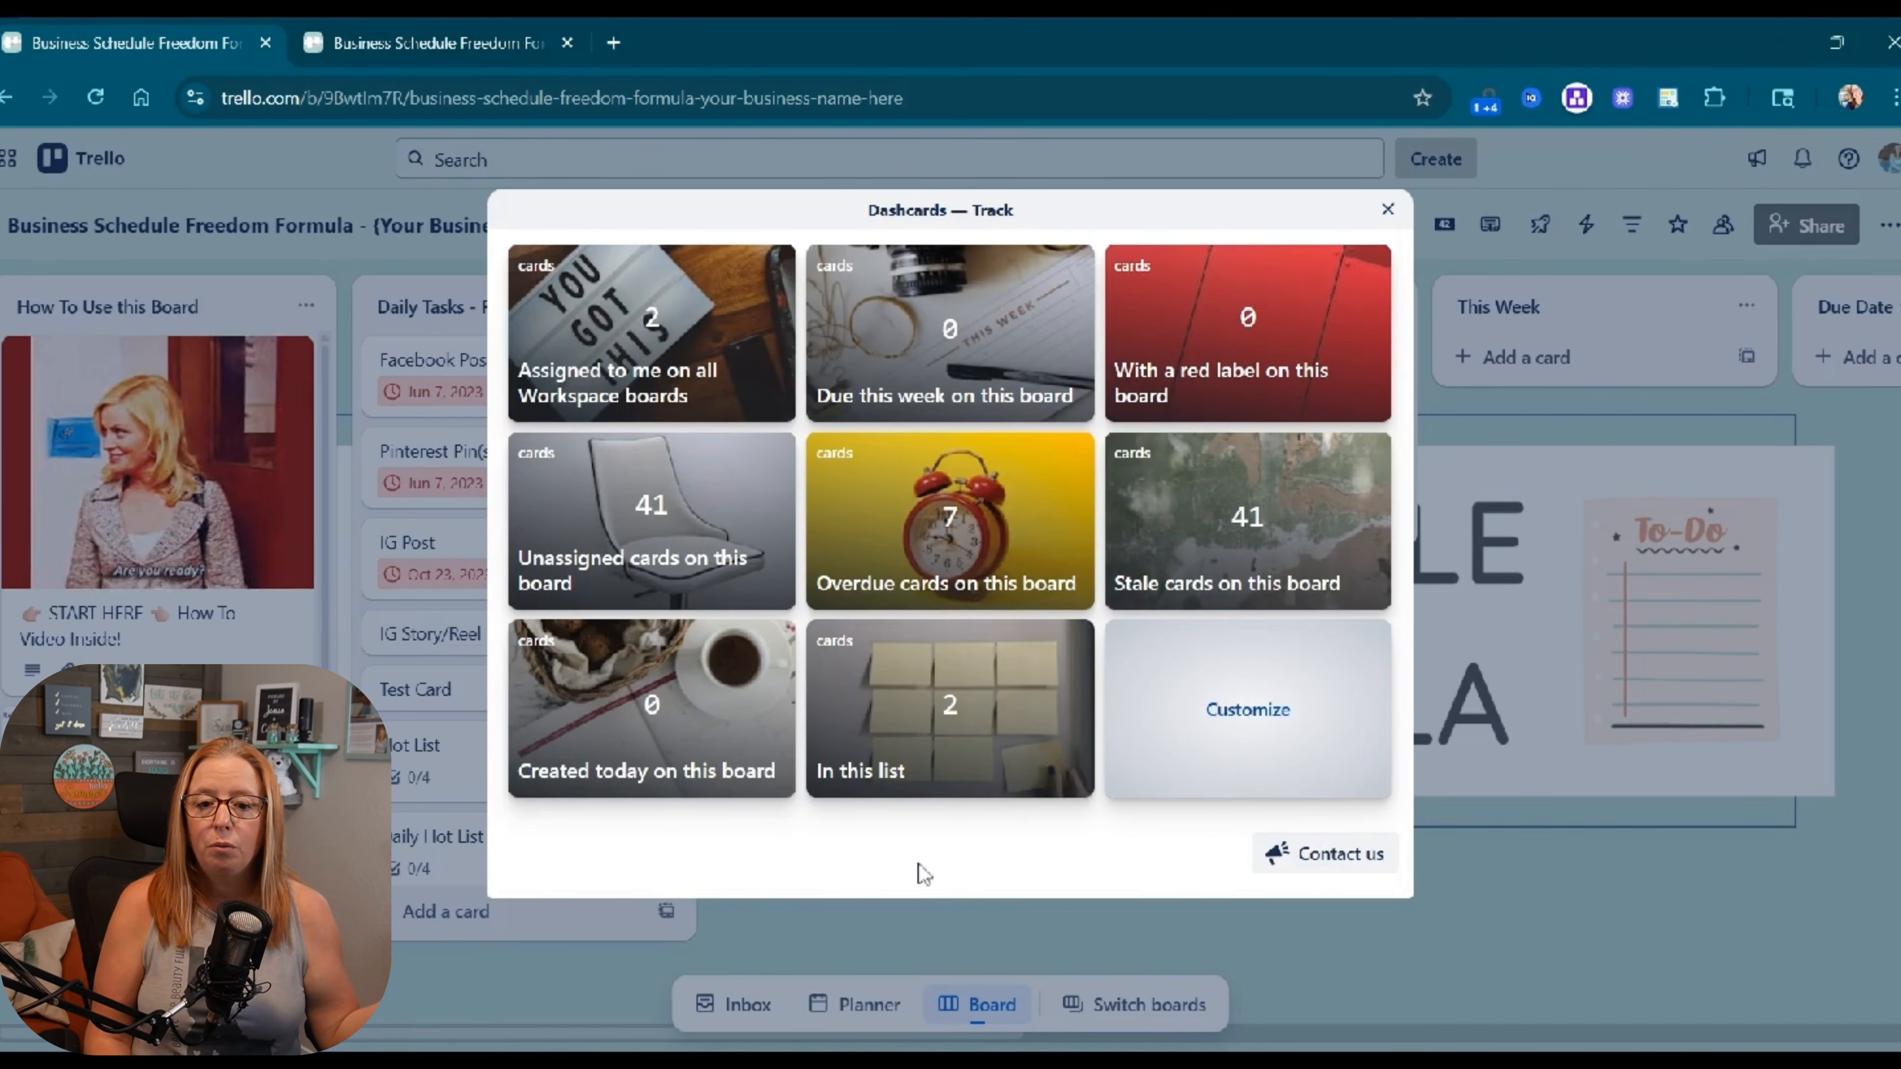
pyautogui.moveTo(654, 307)
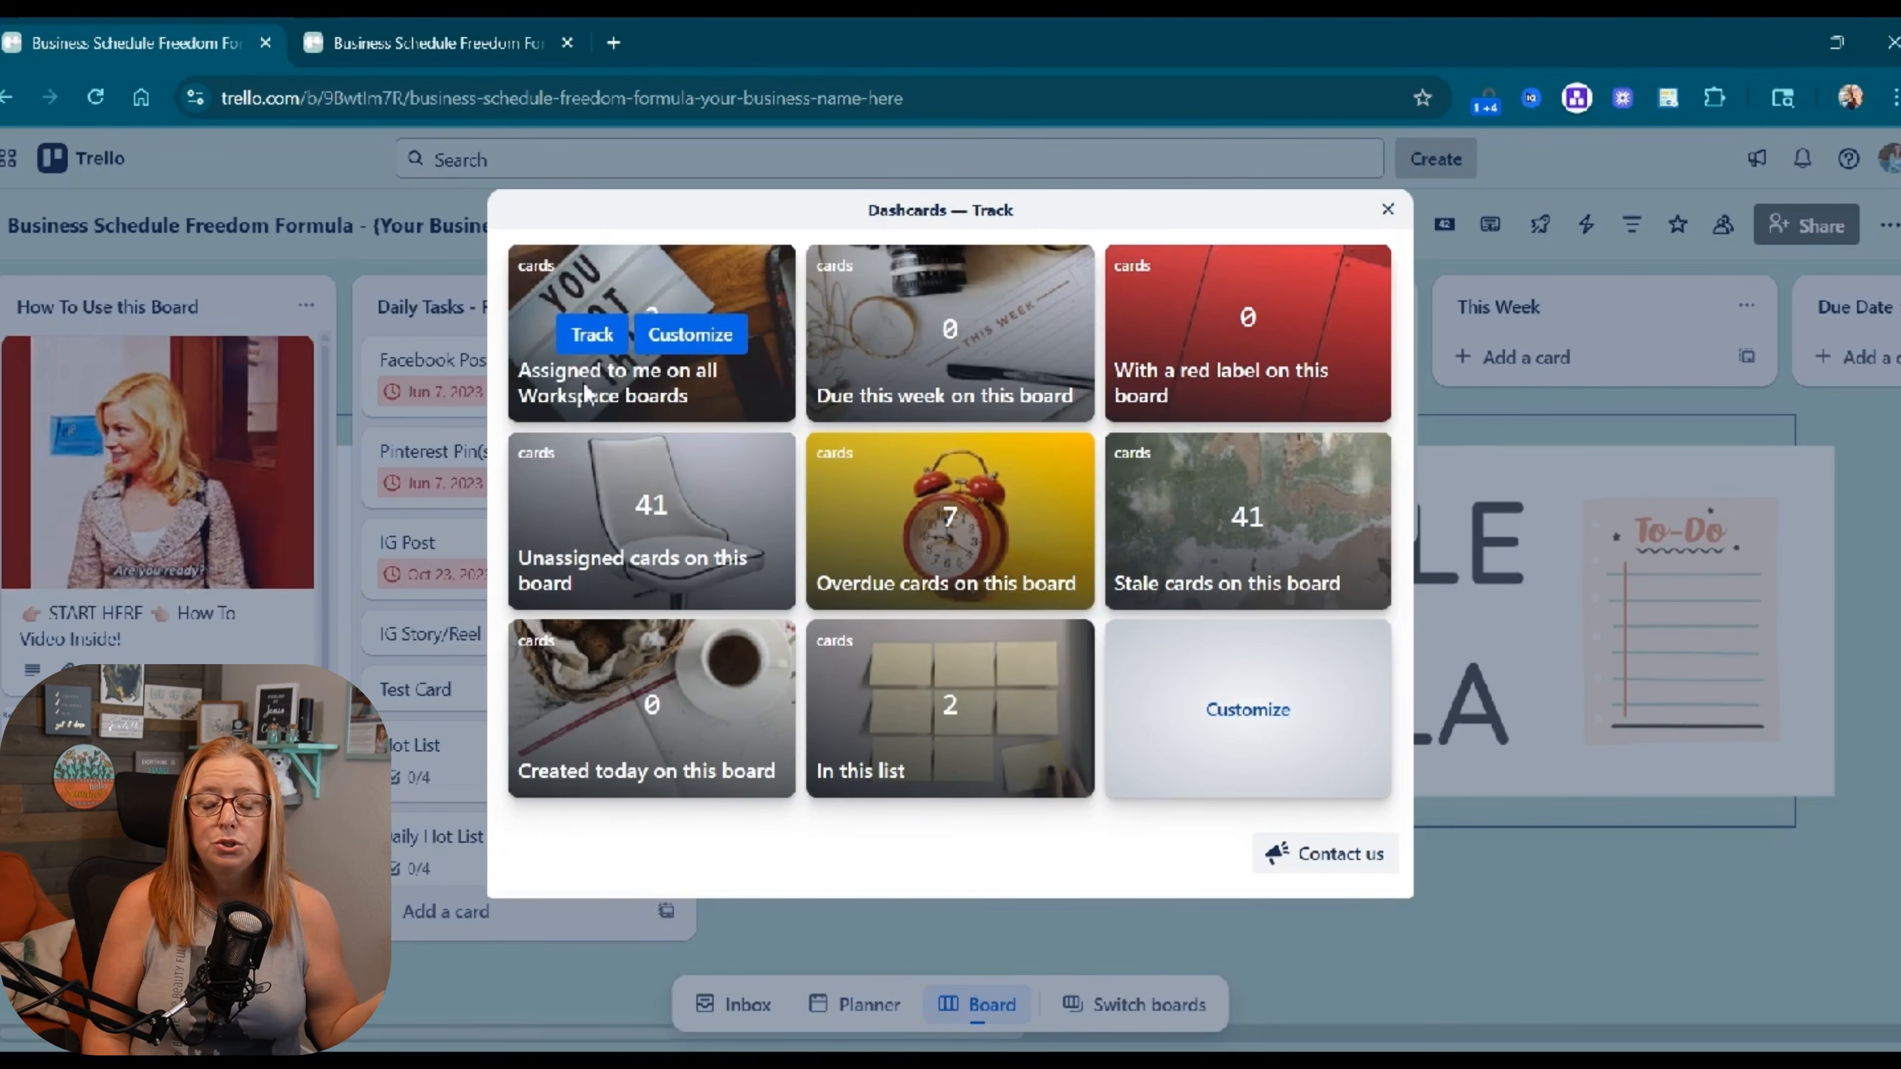
pyautogui.click(699, 343)
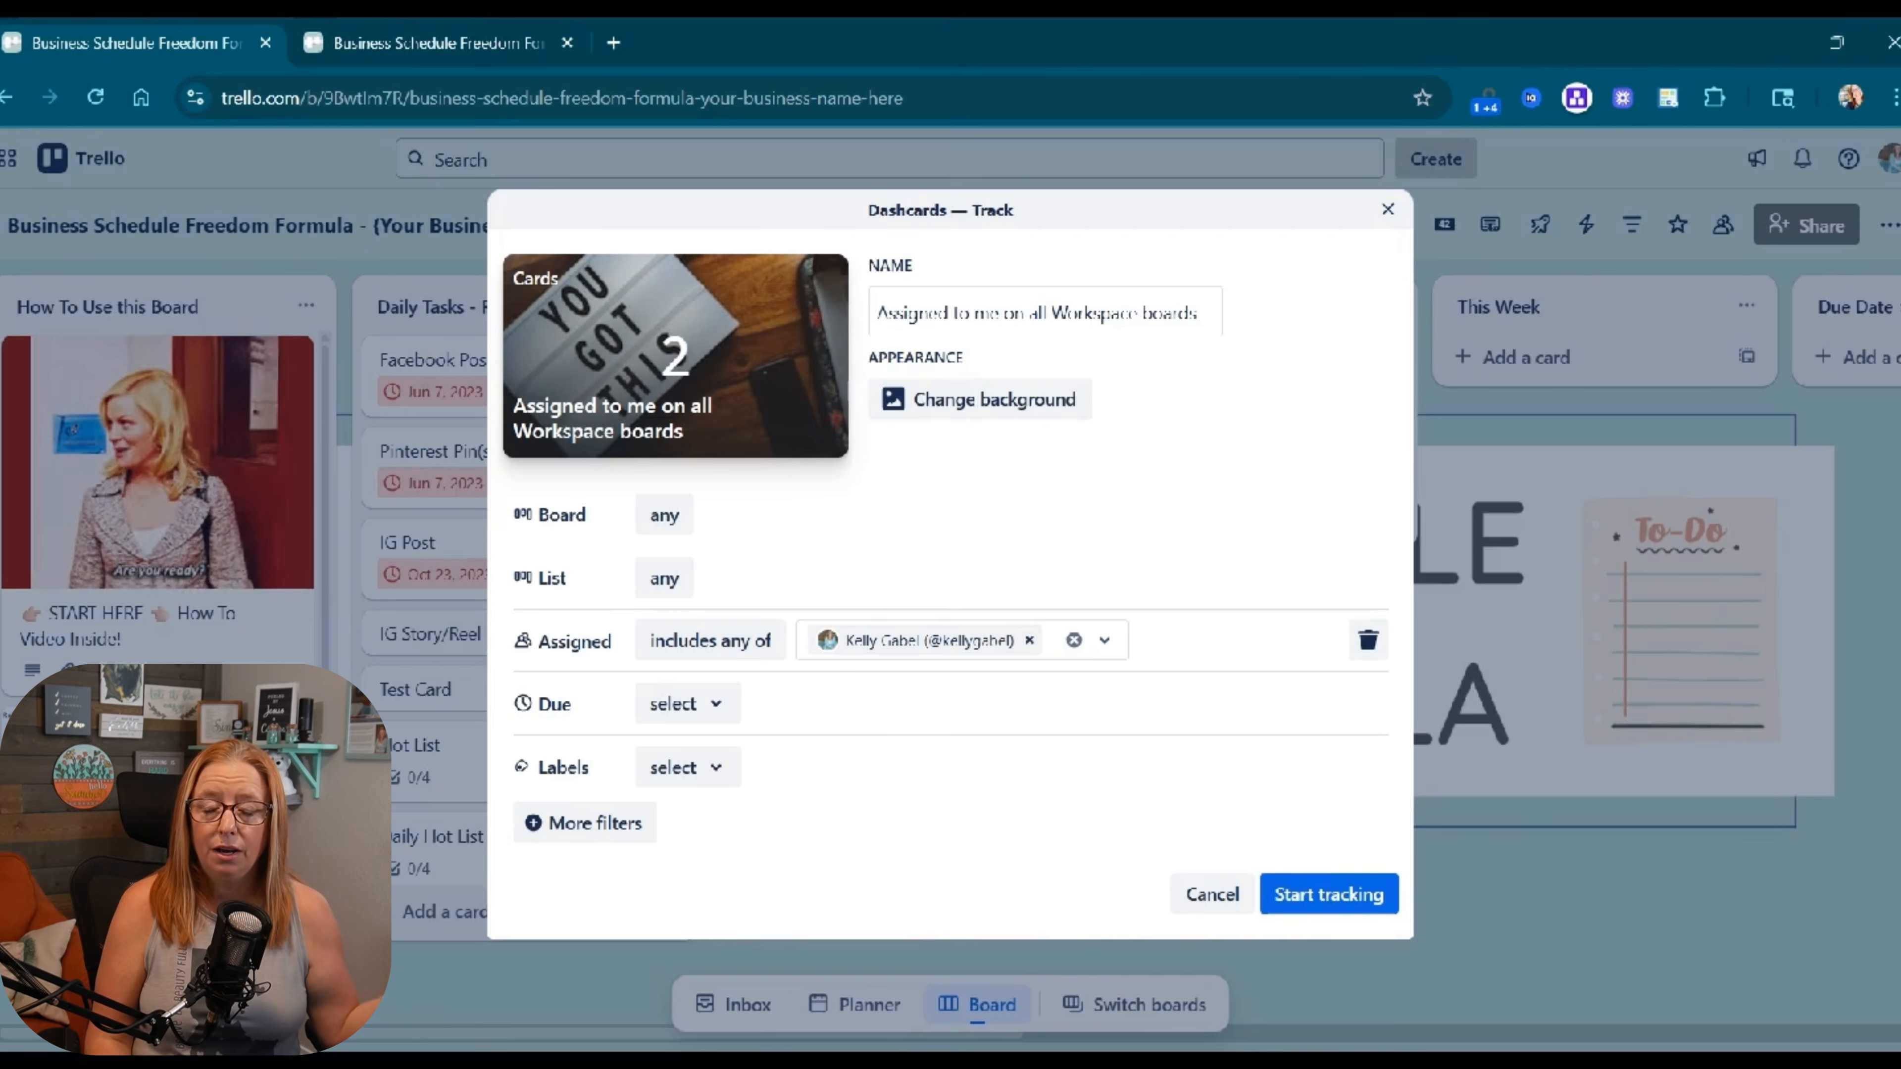
pyautogui.click(585, 823)
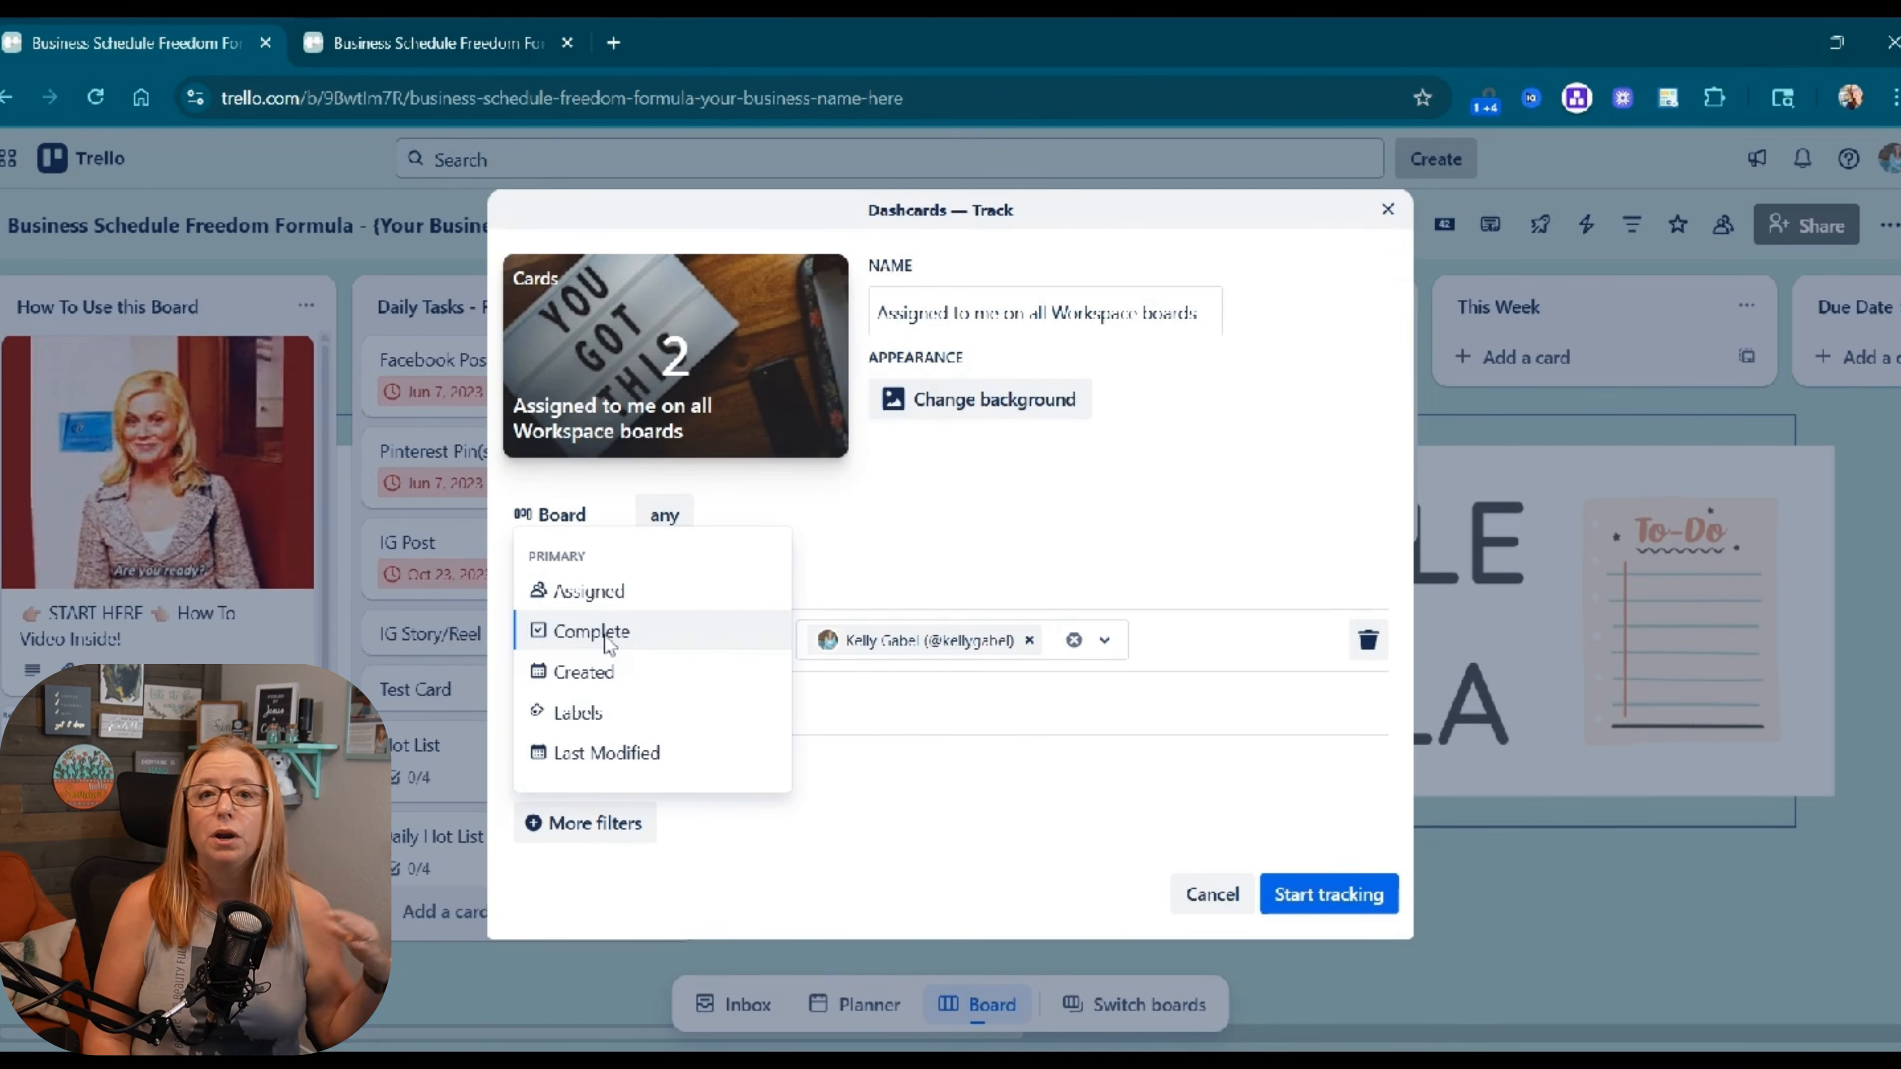
pyautogui.click(608, 642)
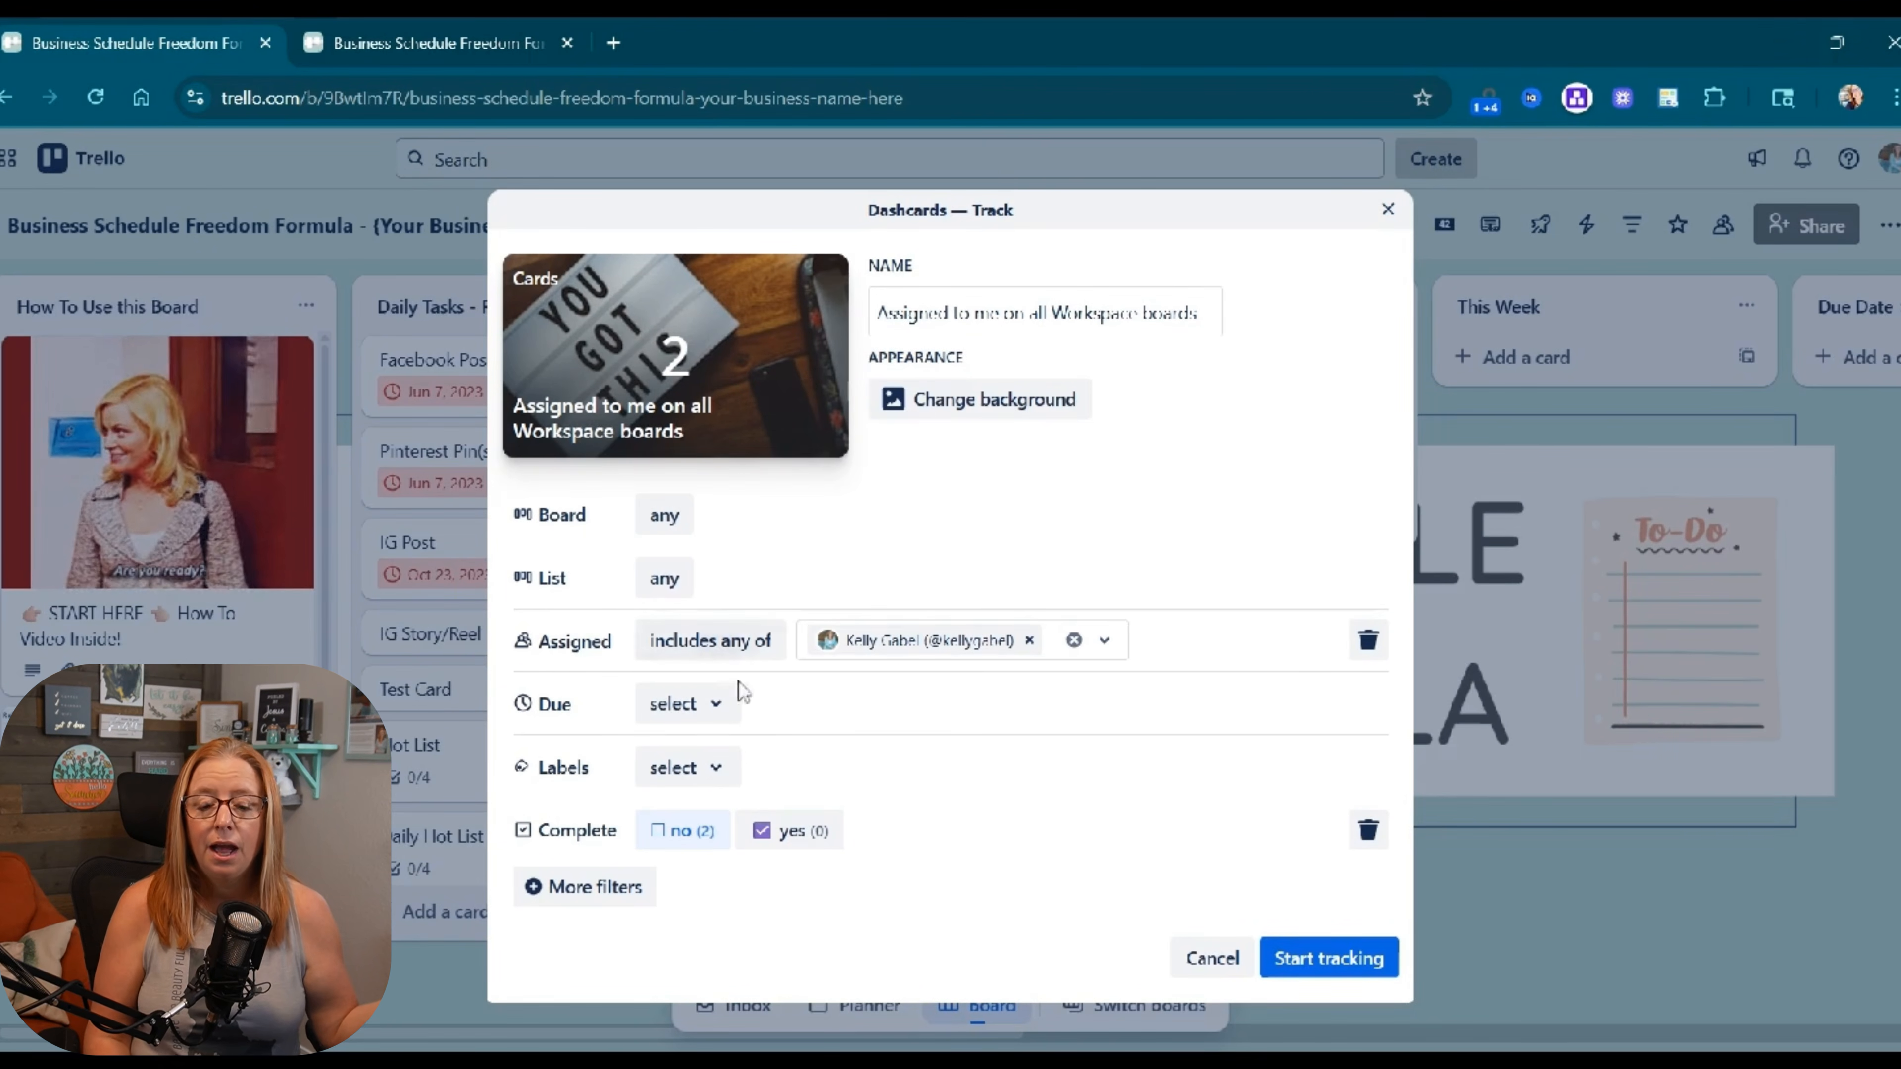
pyautogui.click(711, 715)
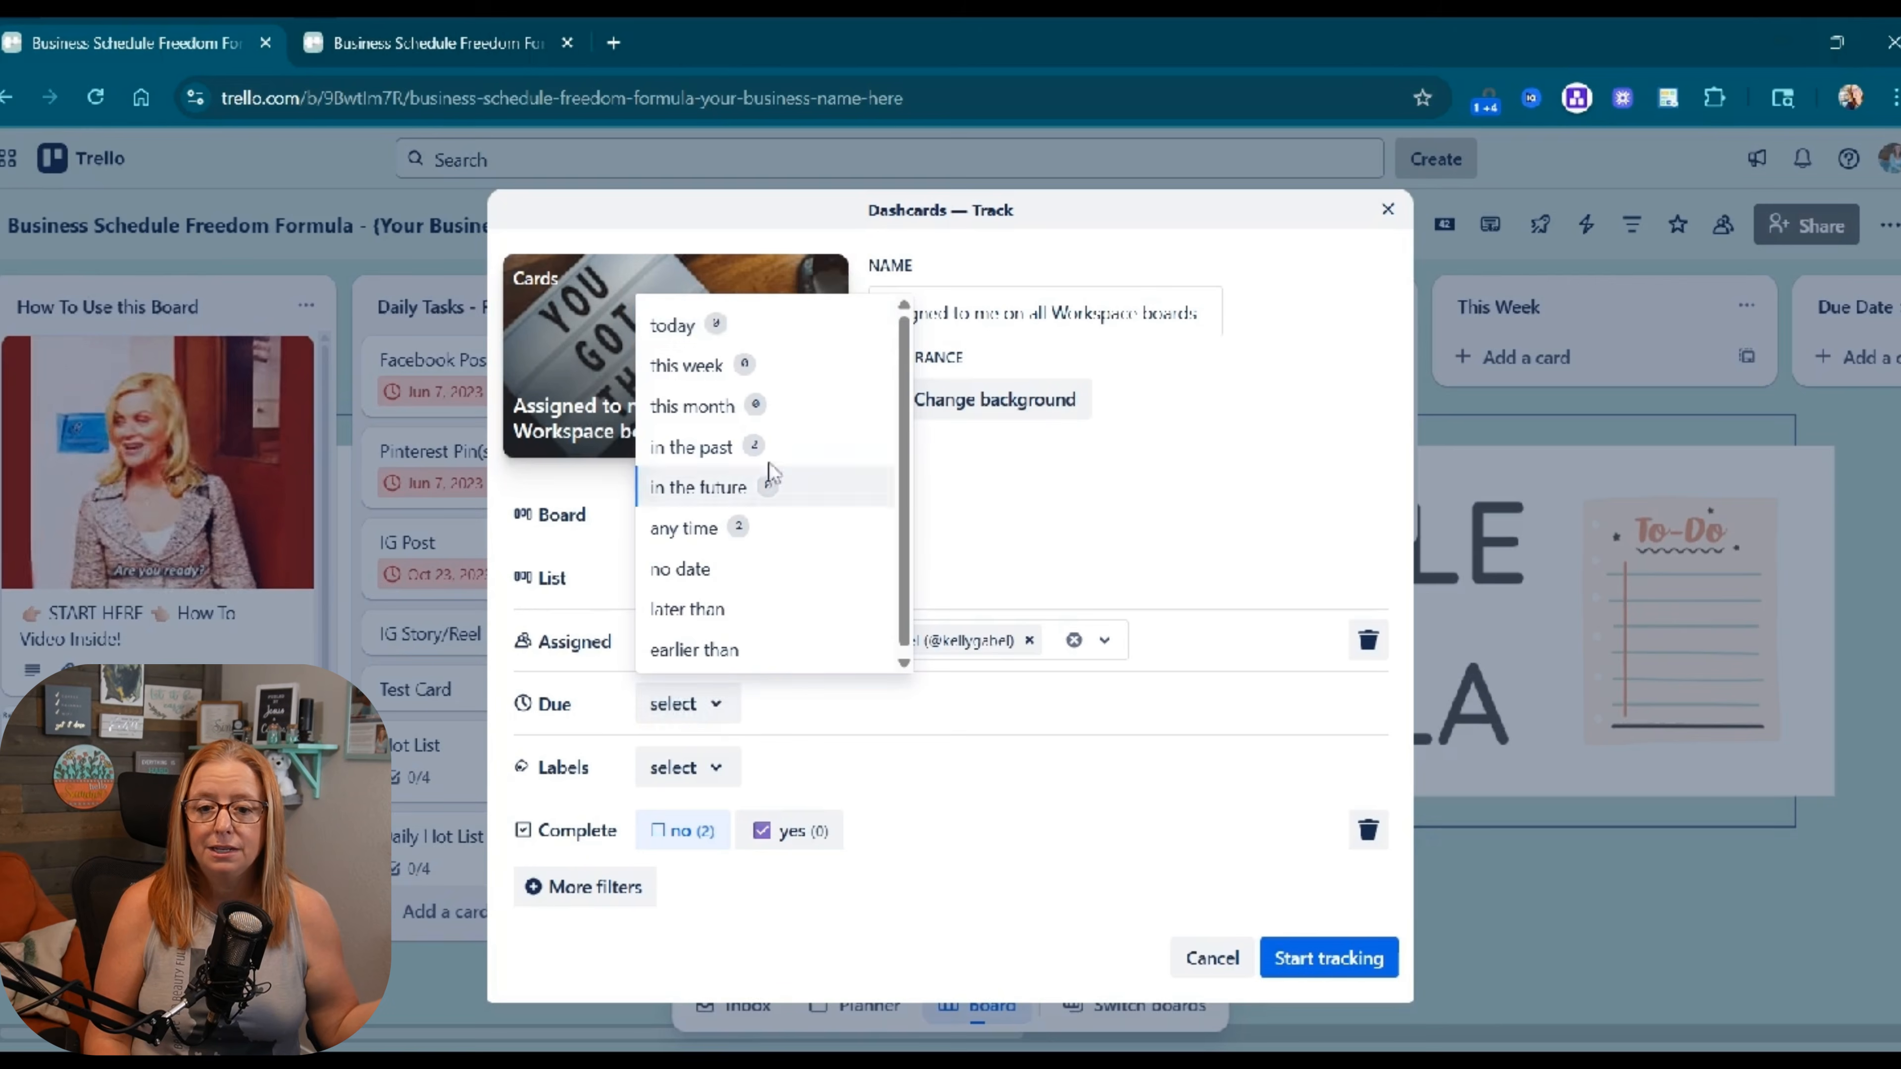
pyautogui.click(711, 378)
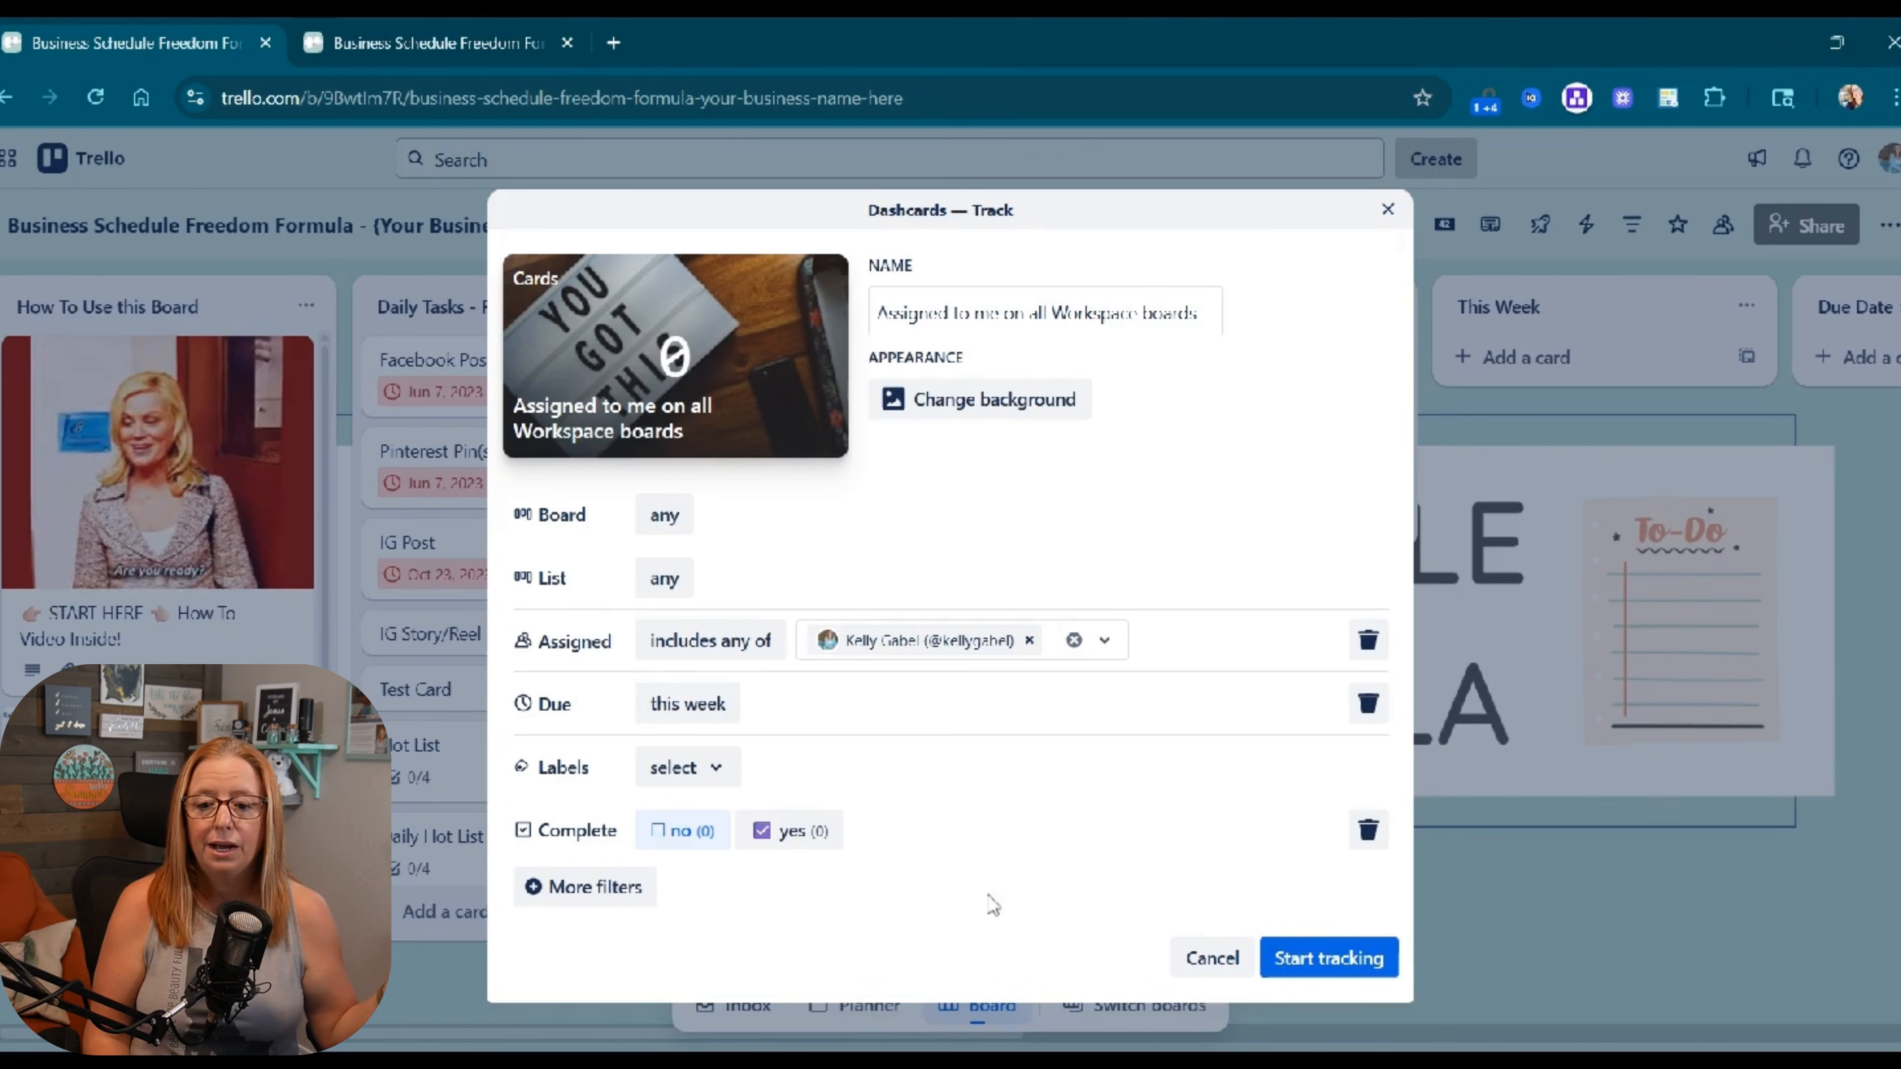
pyautogui.click(1356, 968)
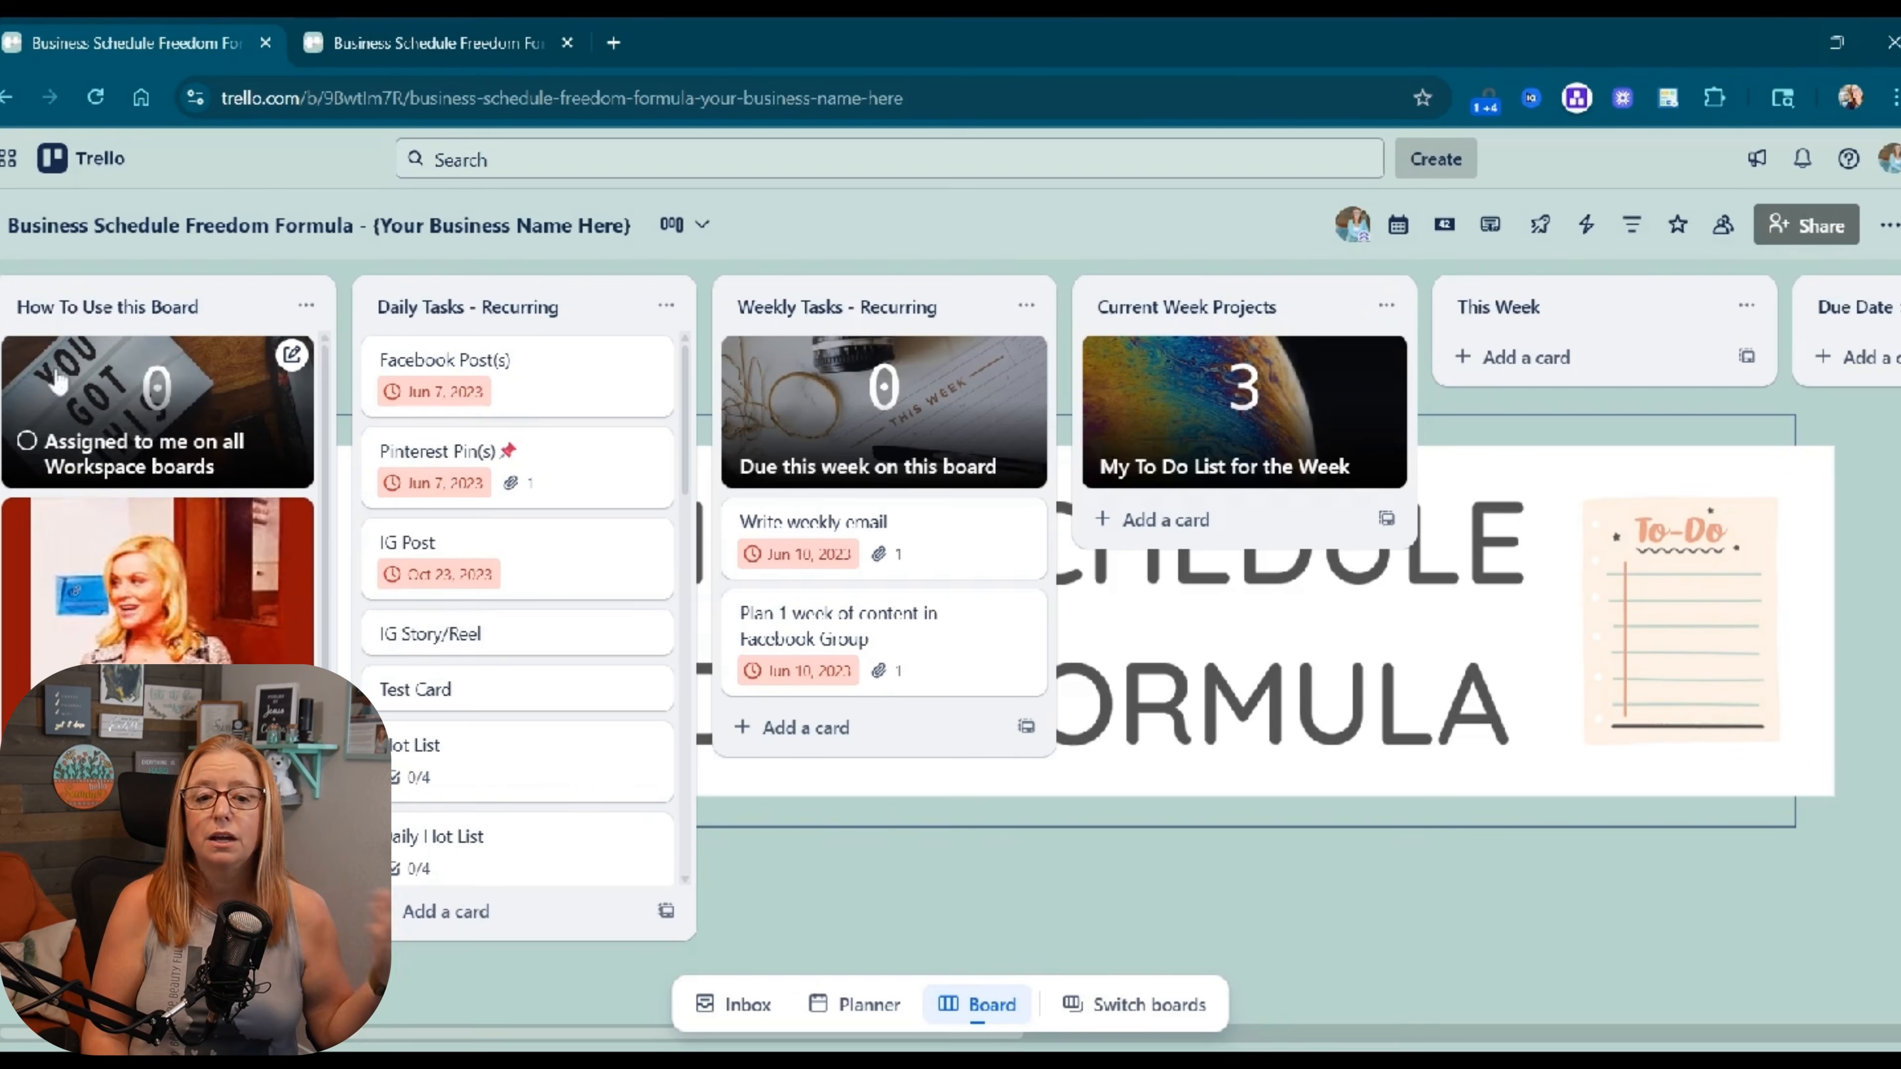
# Open the new dashcard and view its matching cards in detail.
pyautogui.click(126, 419)
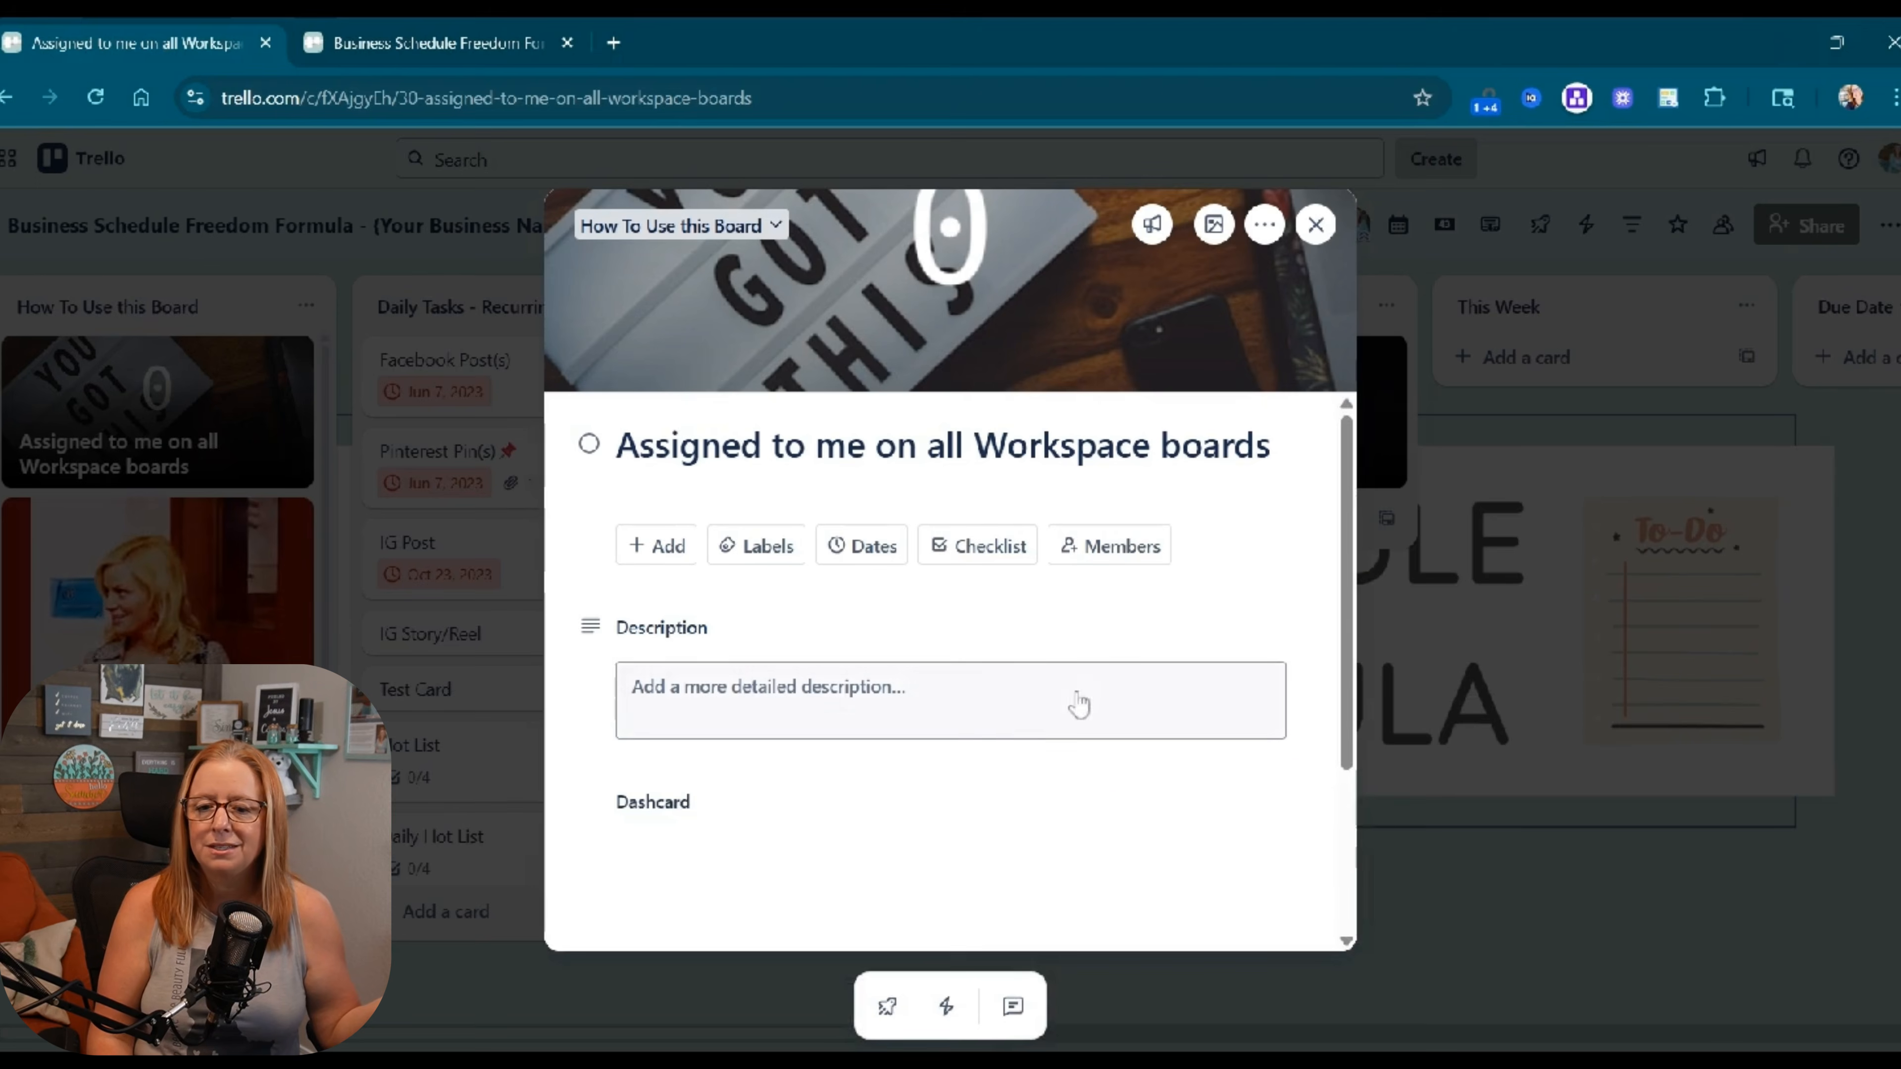
pyautogui.scroll(-2, 1118, 793)
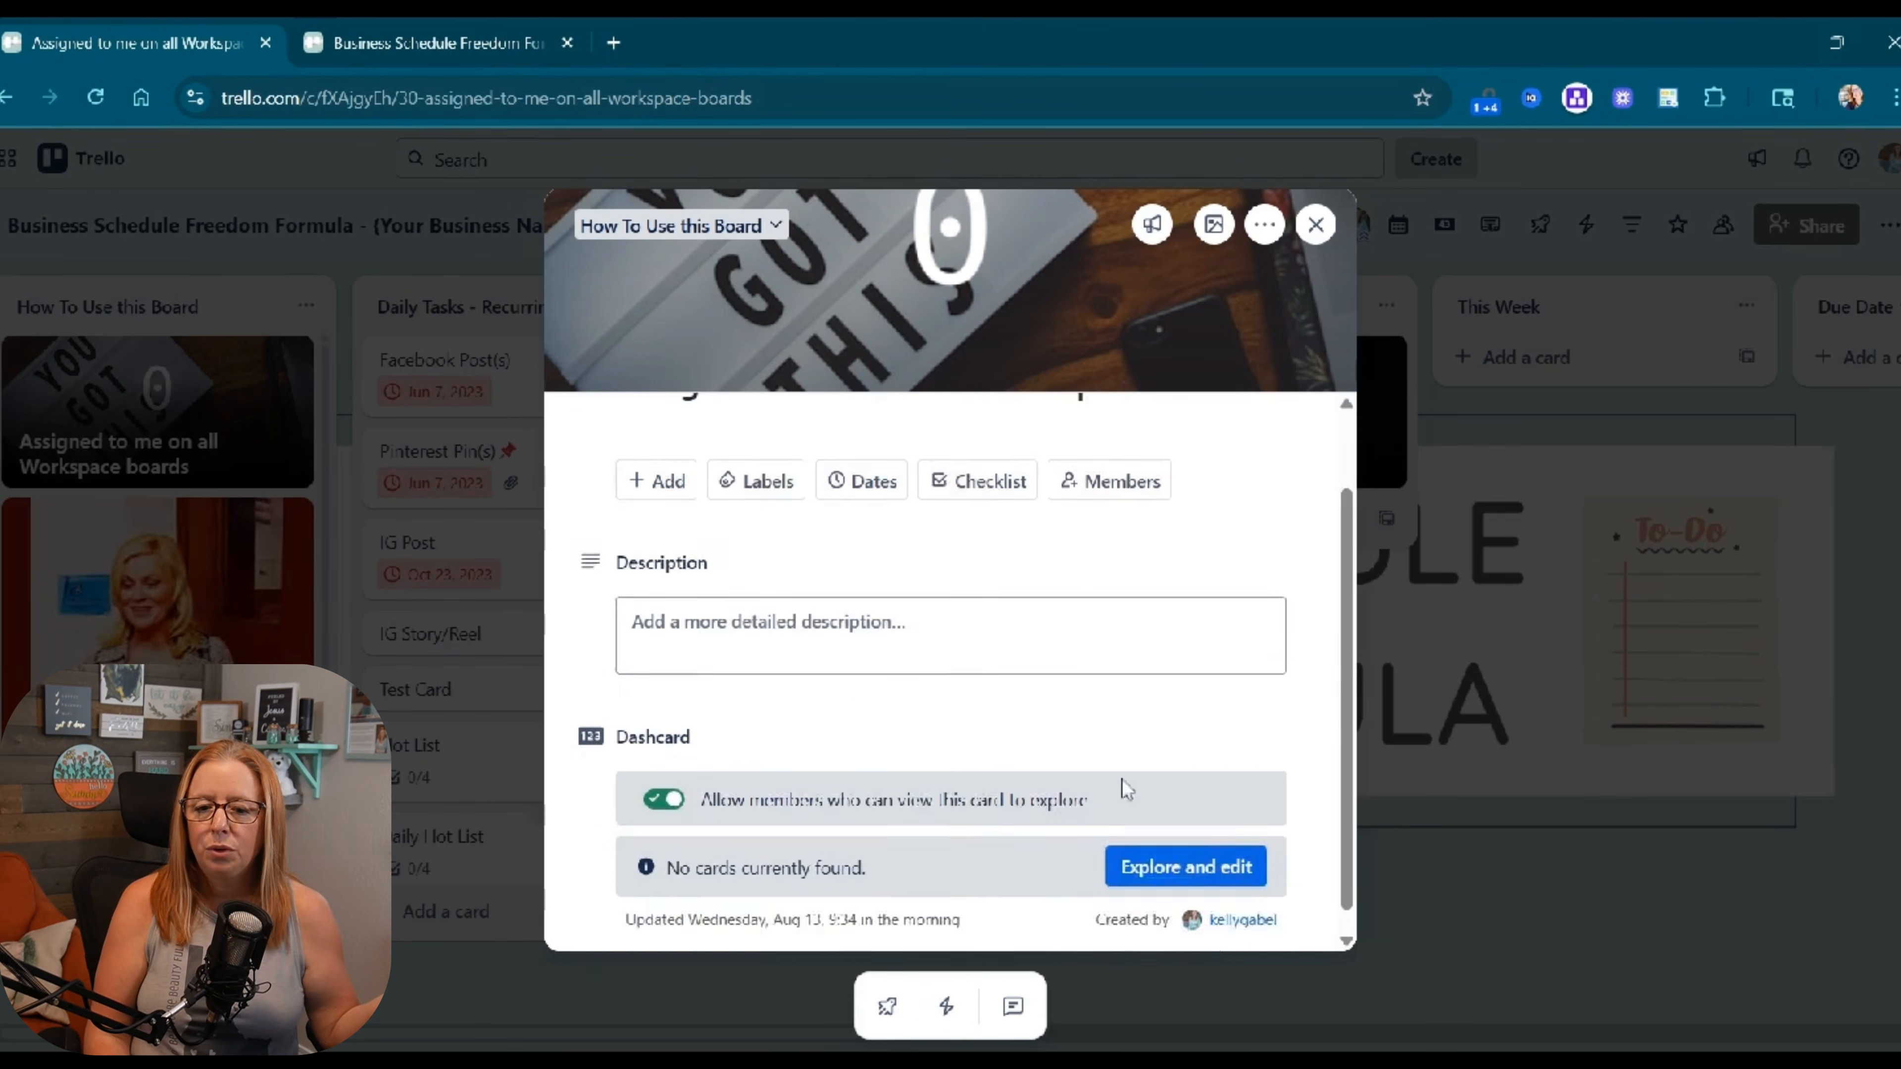
pyautogui.click(1175, 833)
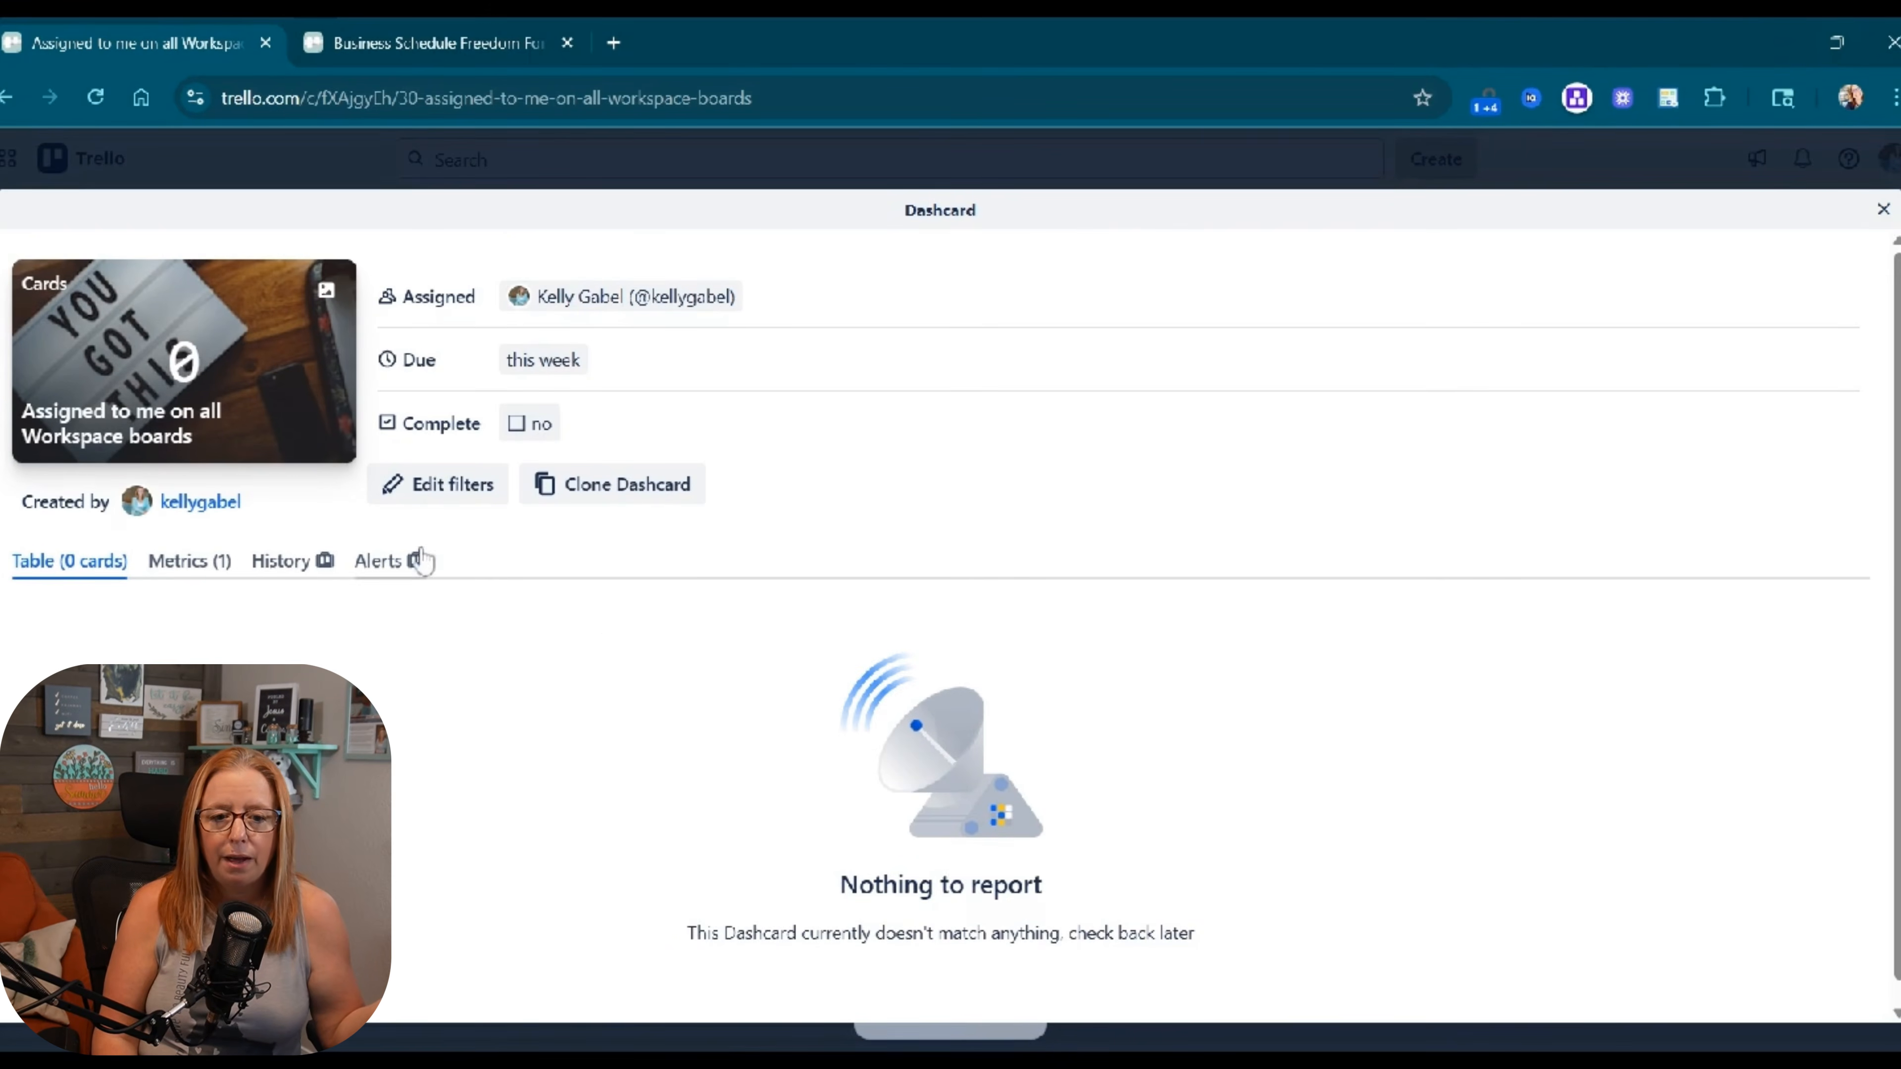
# Remove the due date and Complete filters, save, and close back to the board.
pyautogui.click(465, 490)
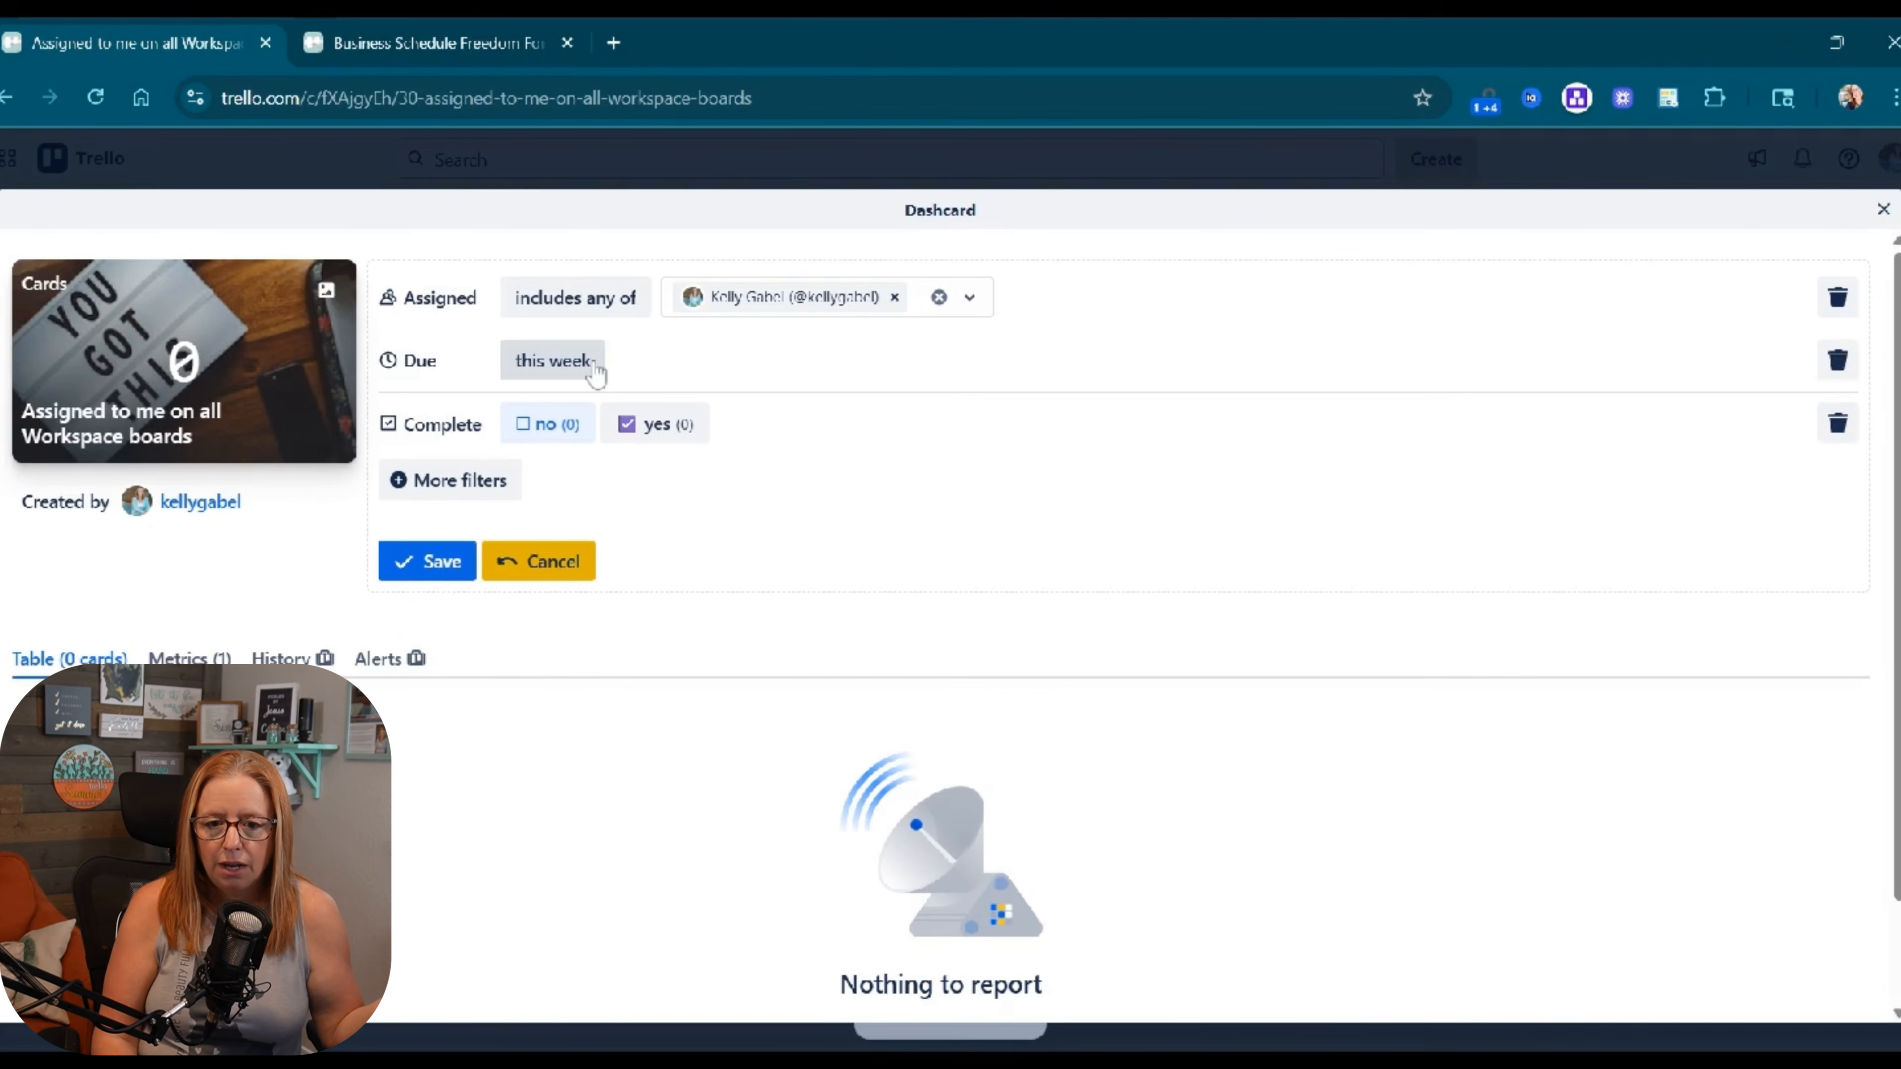
pyautogui.click(595, 371)
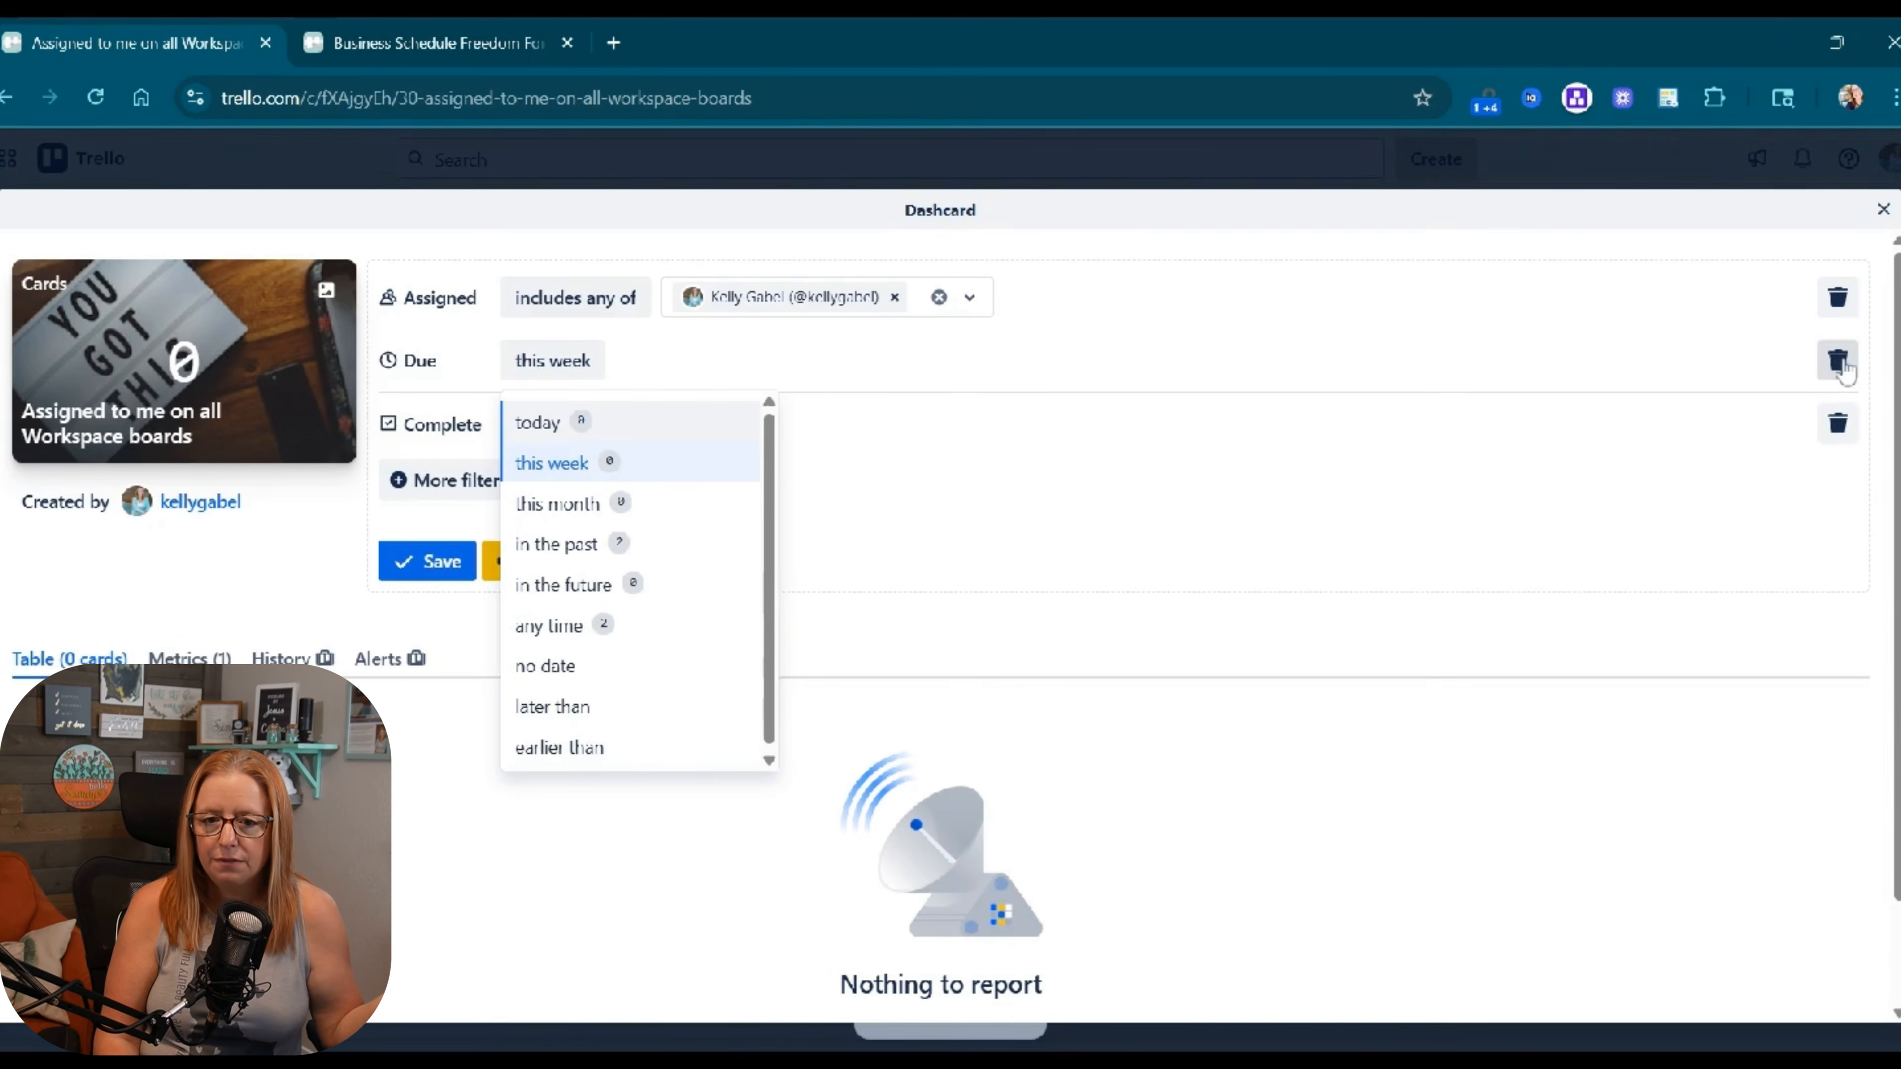
pyautogui.click(1837, 360)
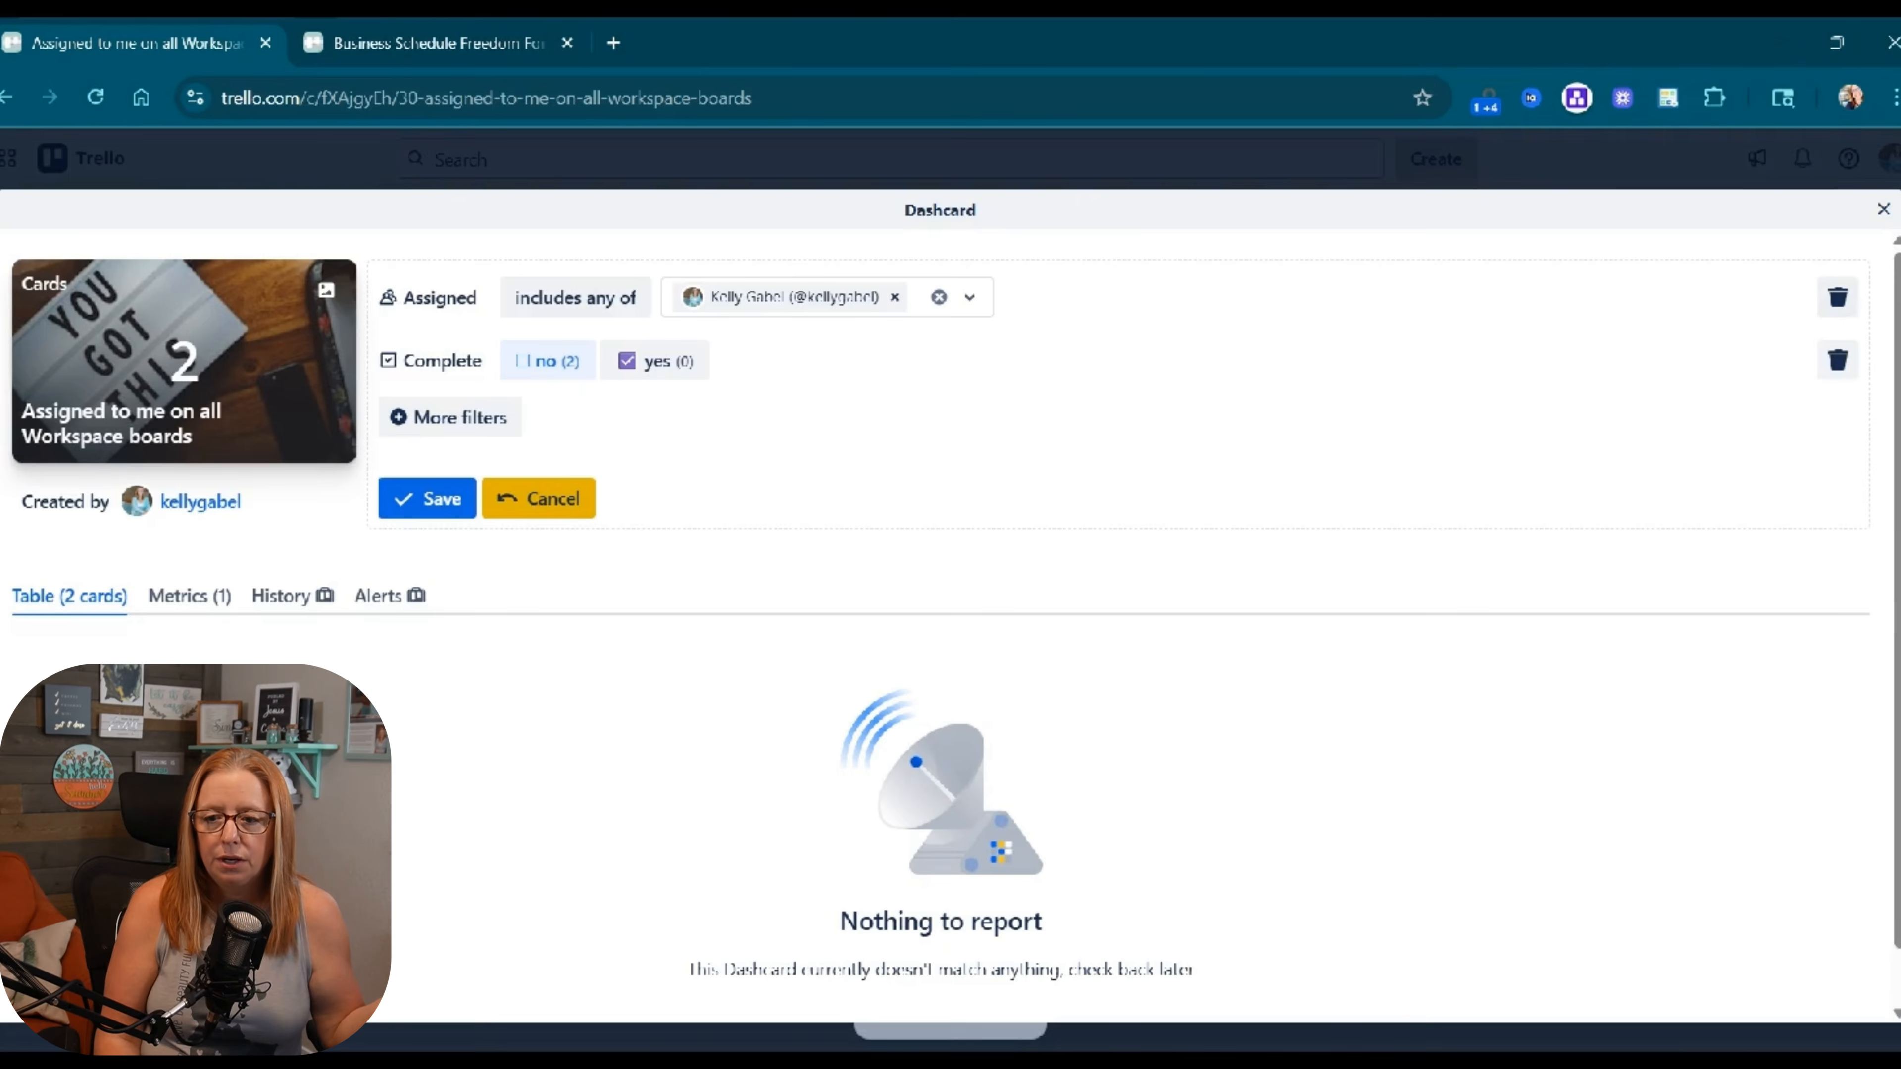
pyautogui.click(1838, 360)
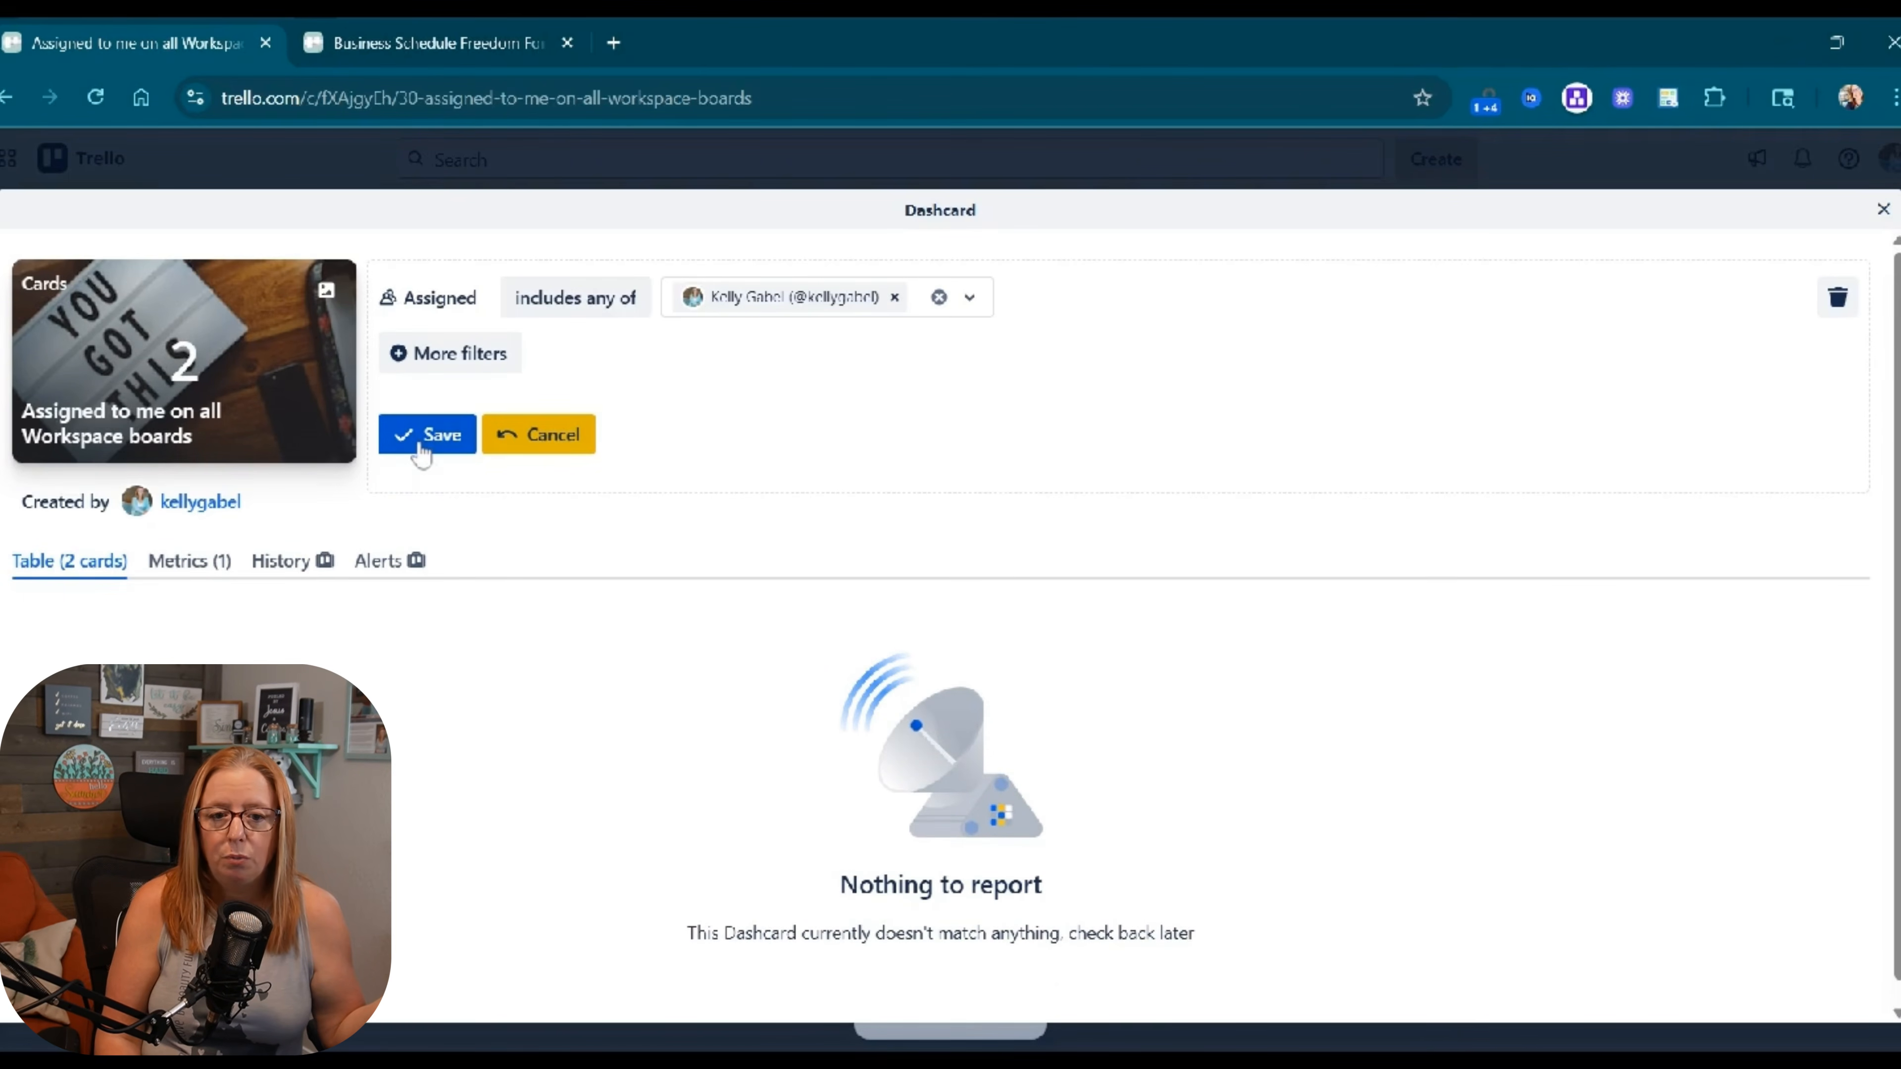
pyautogui.click(421, 447)
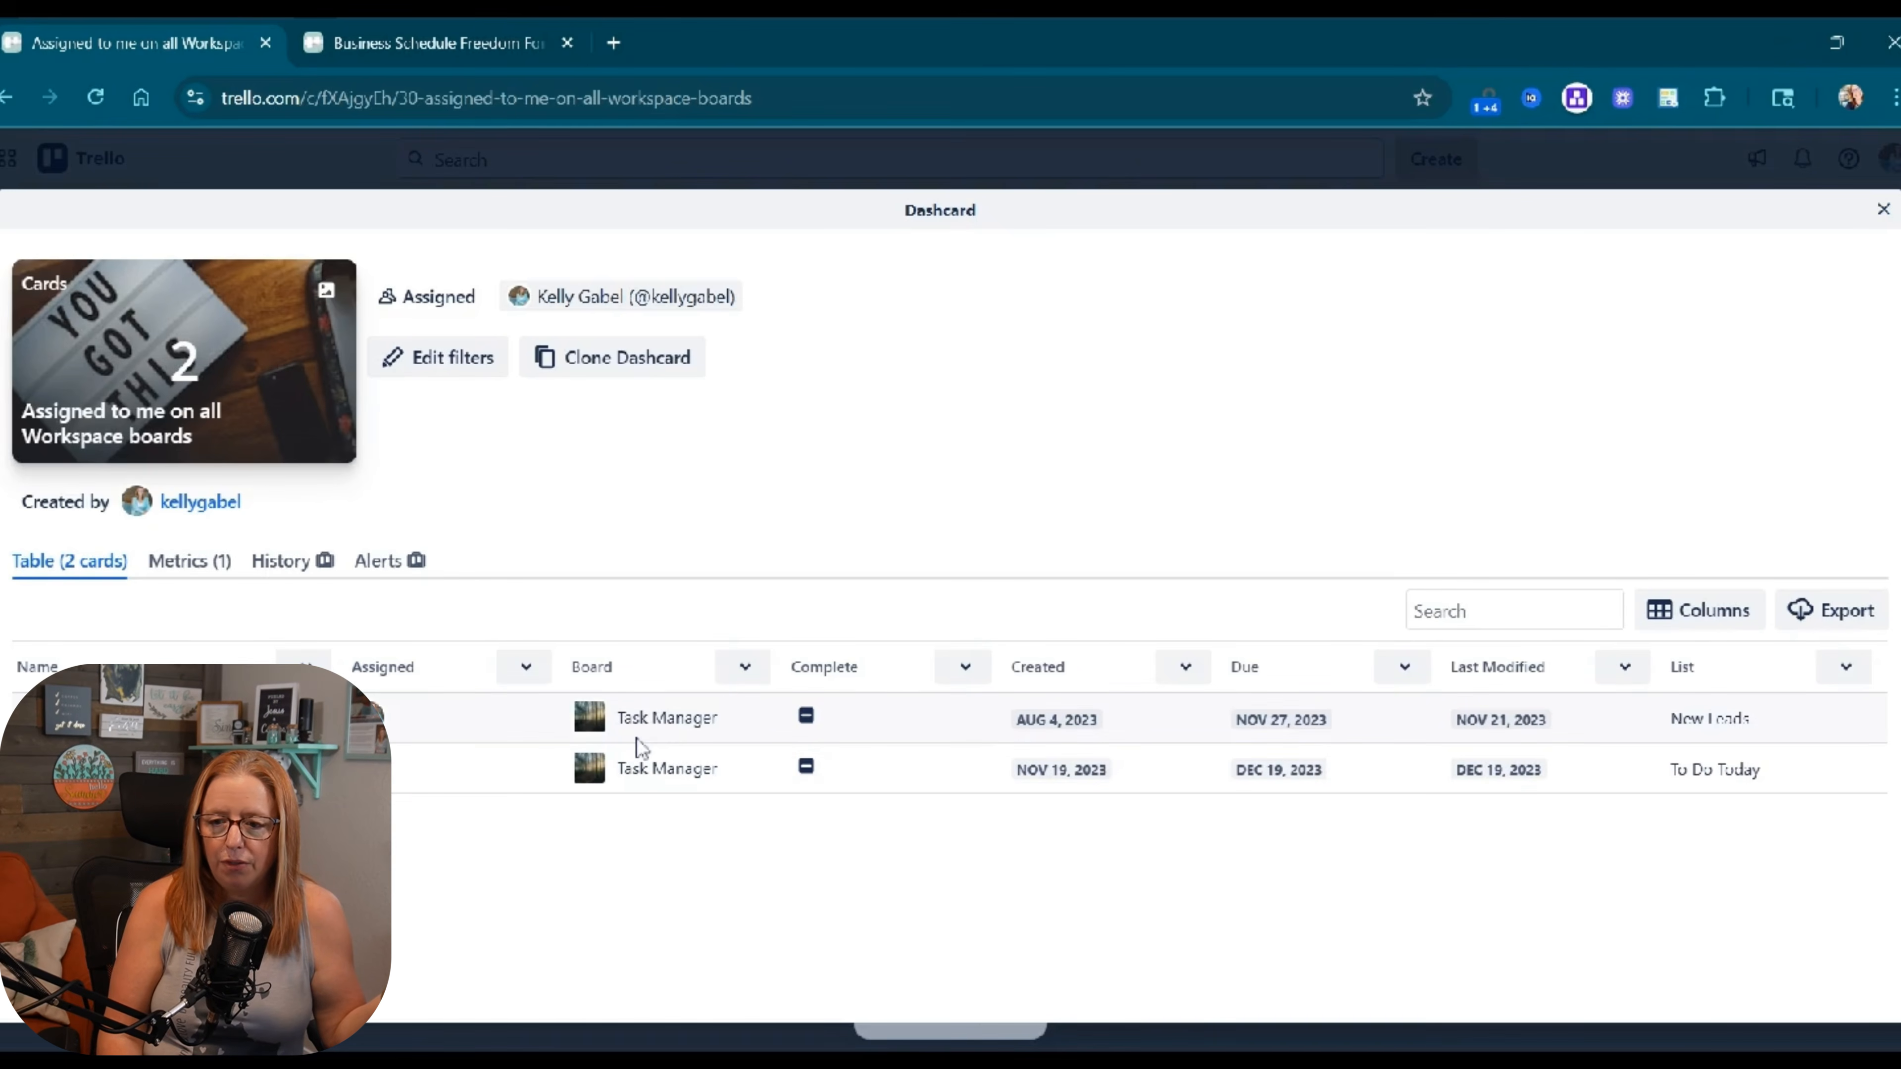
pyautogui.click(1882, 208)
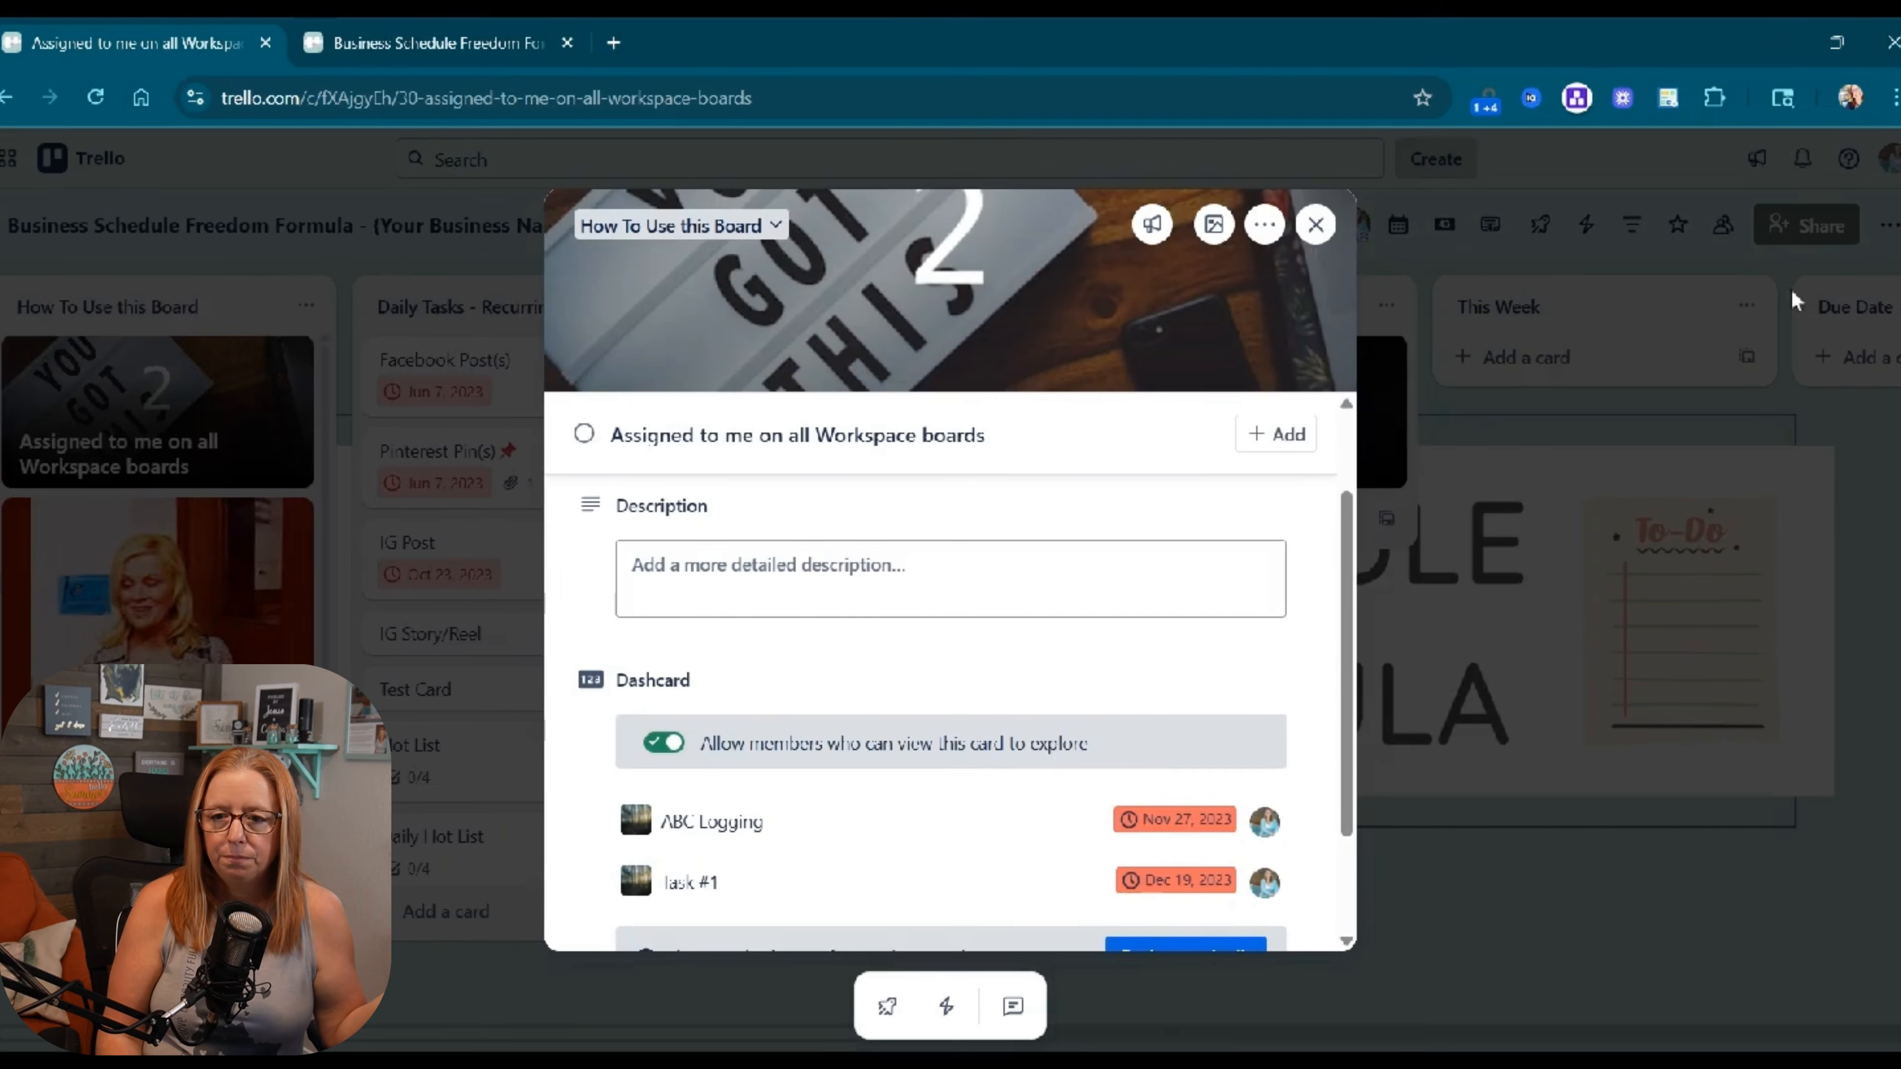
pyautogui.click(1315, 225)
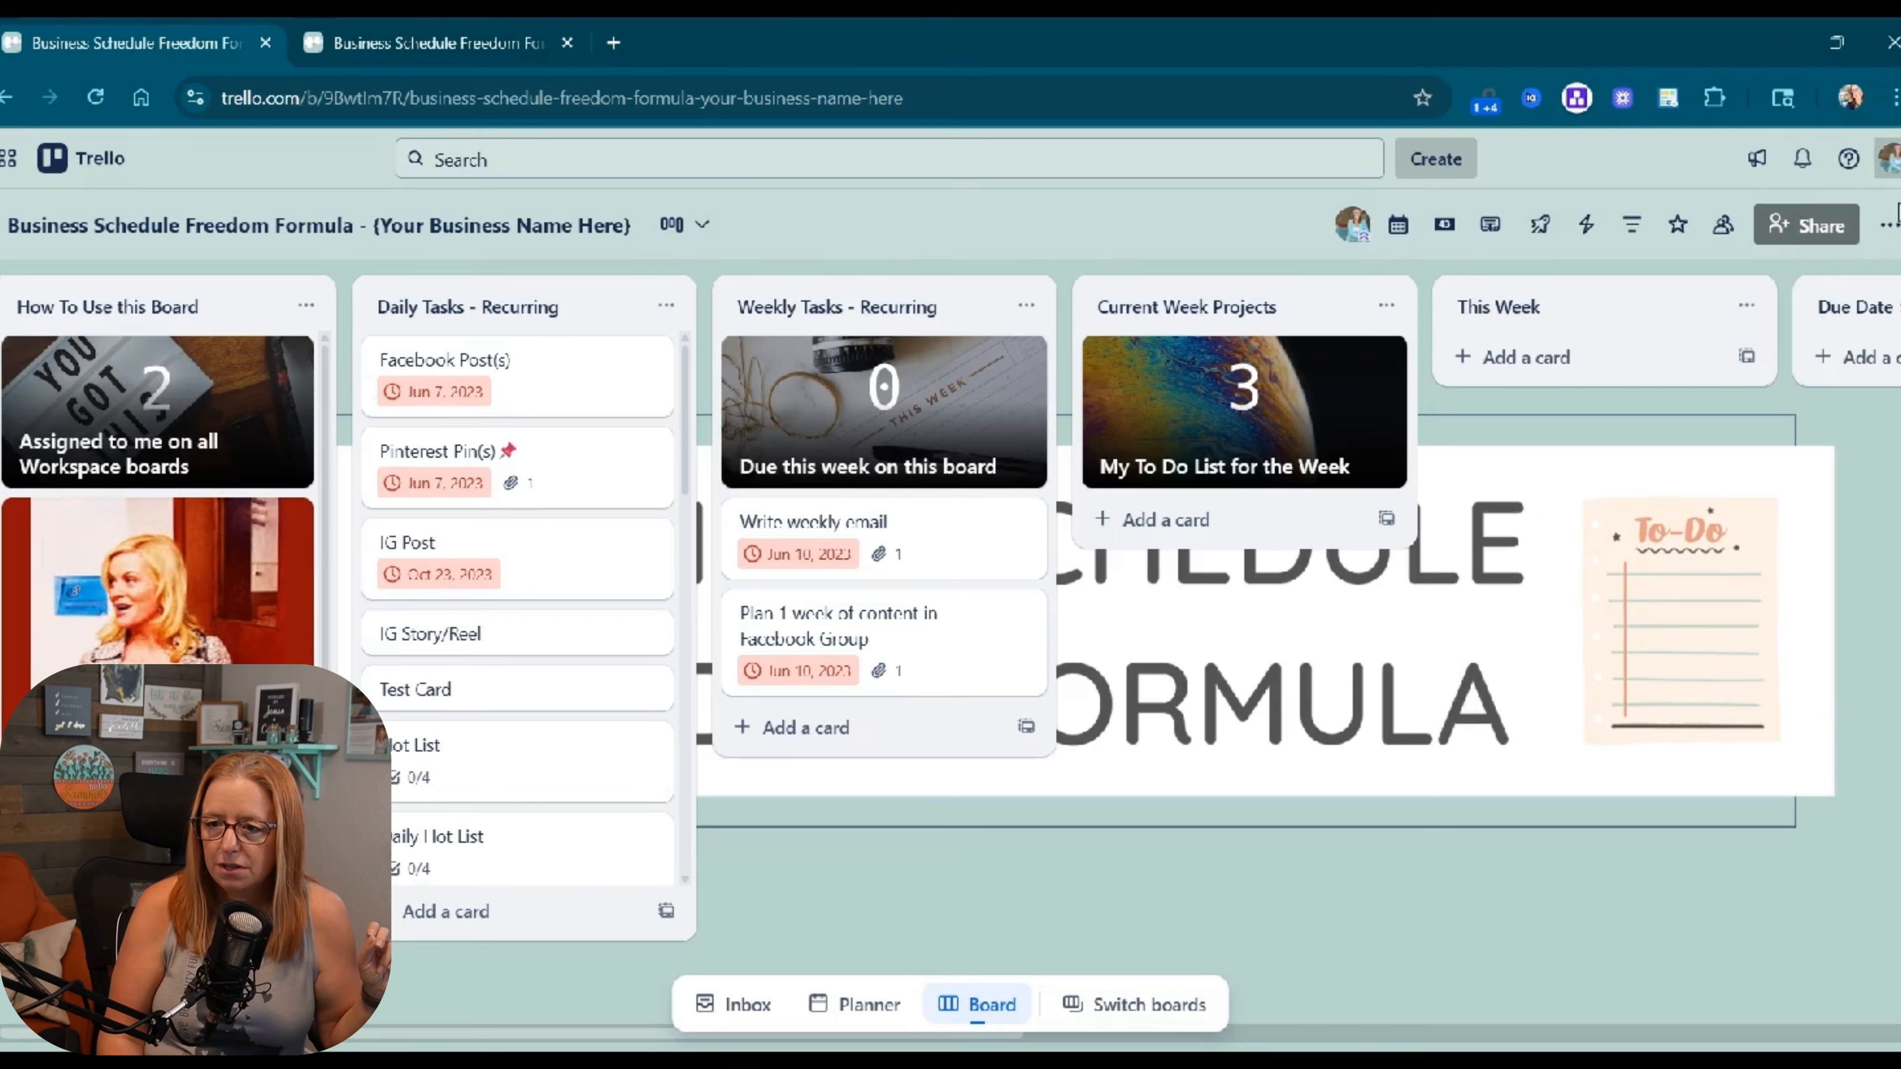
# Search for 'pre' and open Premium Training Board from the results.
pyautogui.click(1888, 226)
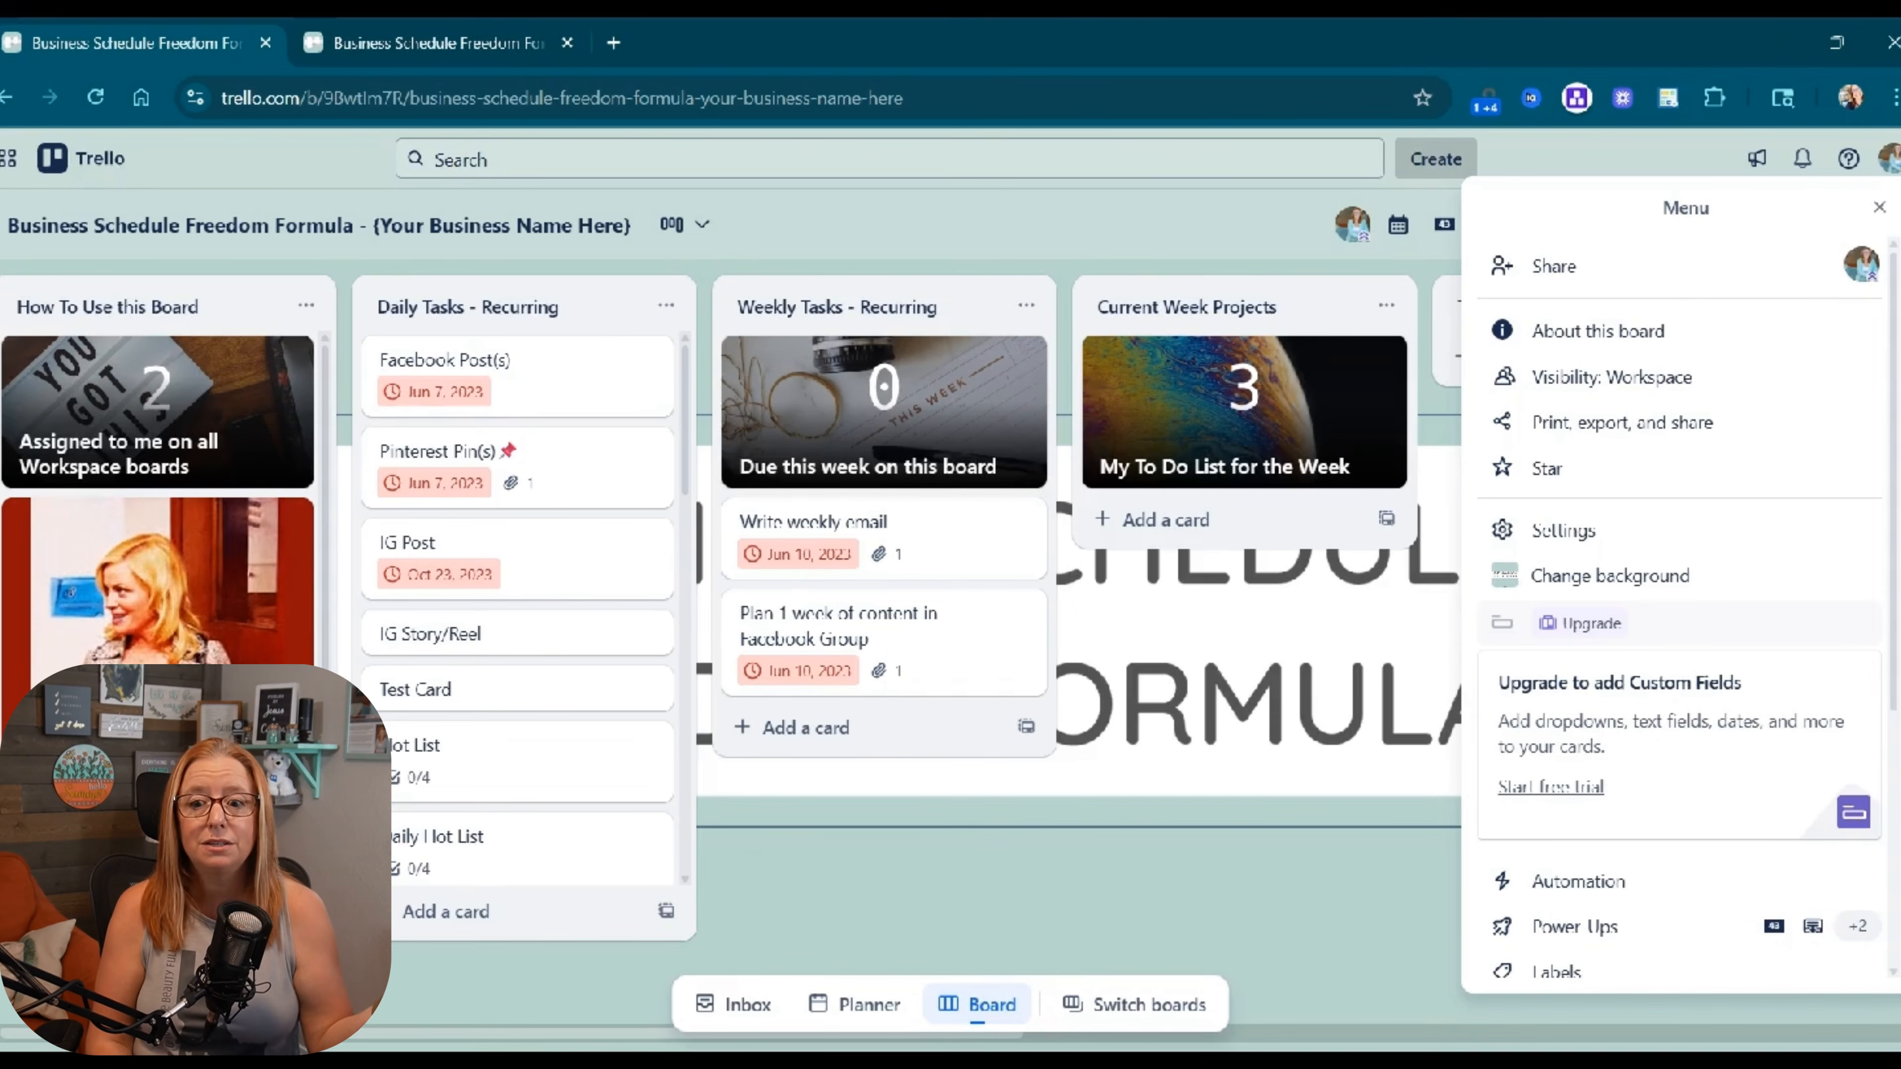
pyautogui.click(1878, 208)
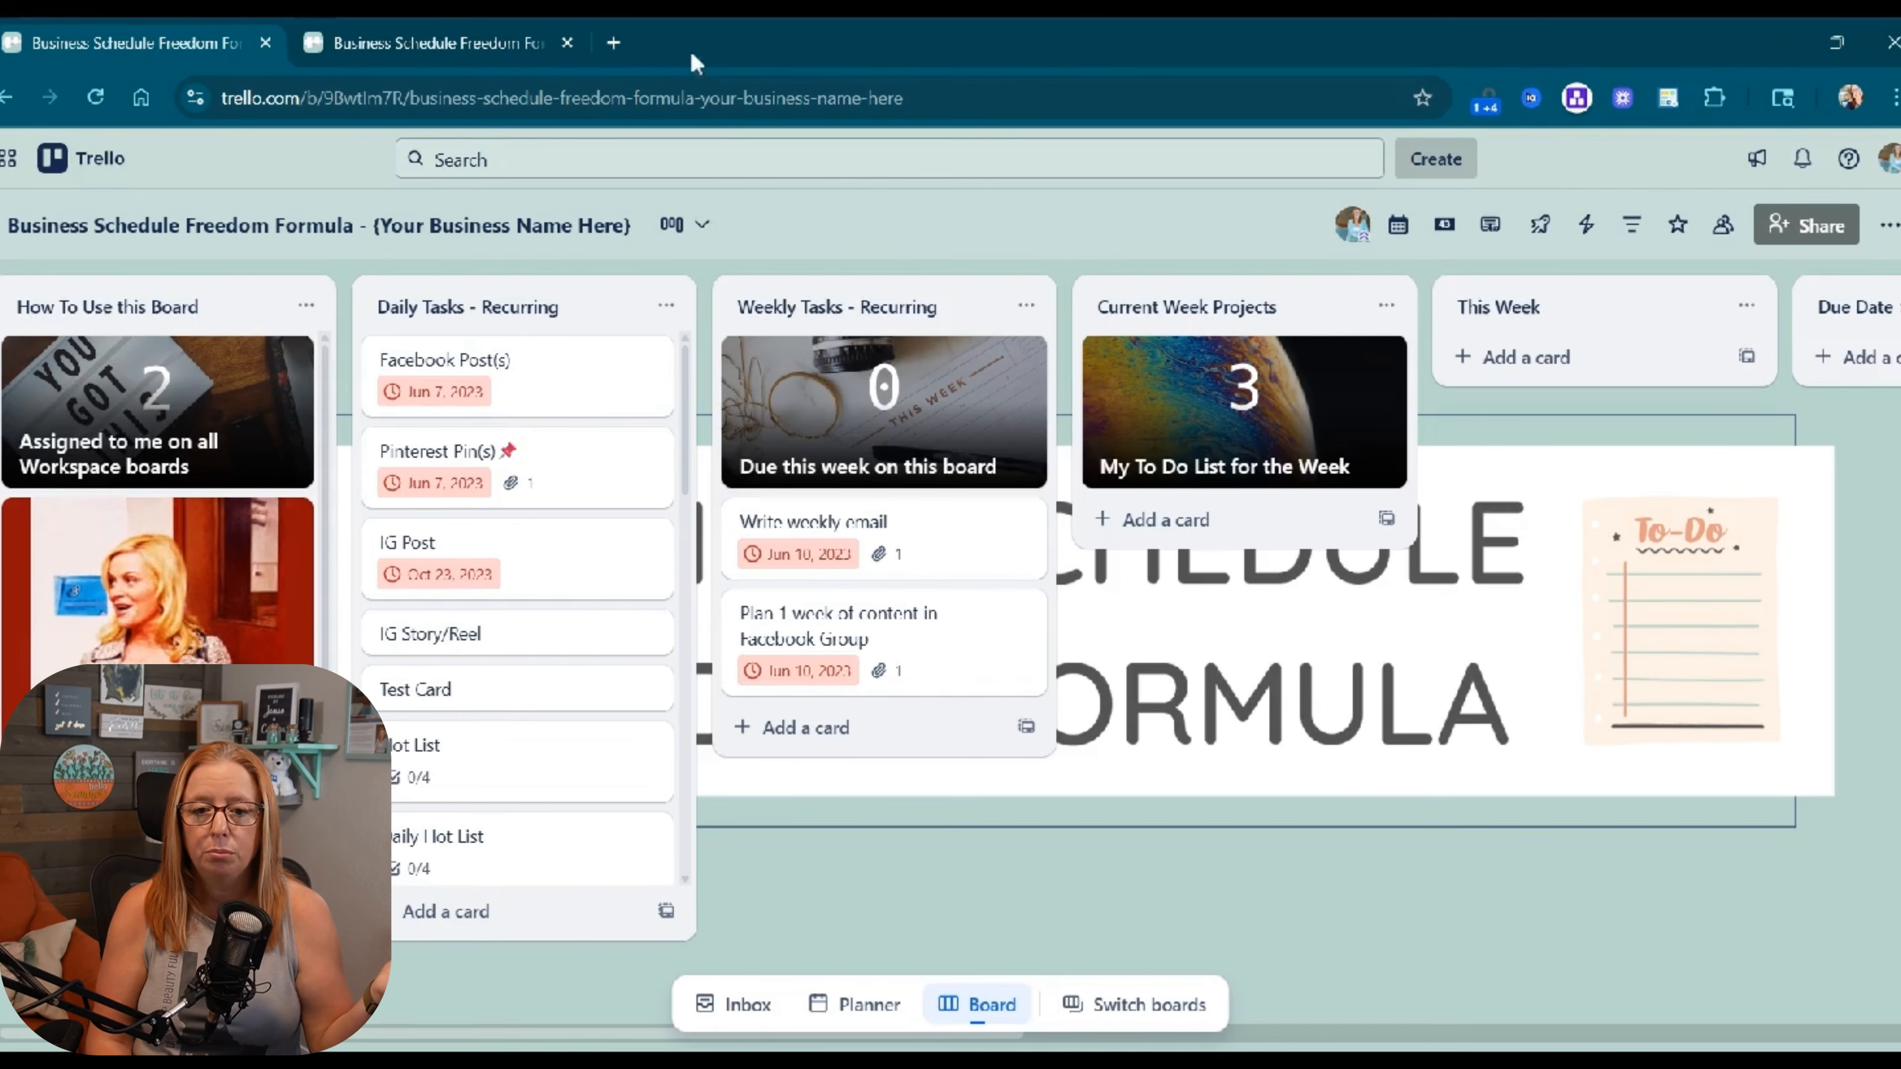
pyautogui.click(737, 160)
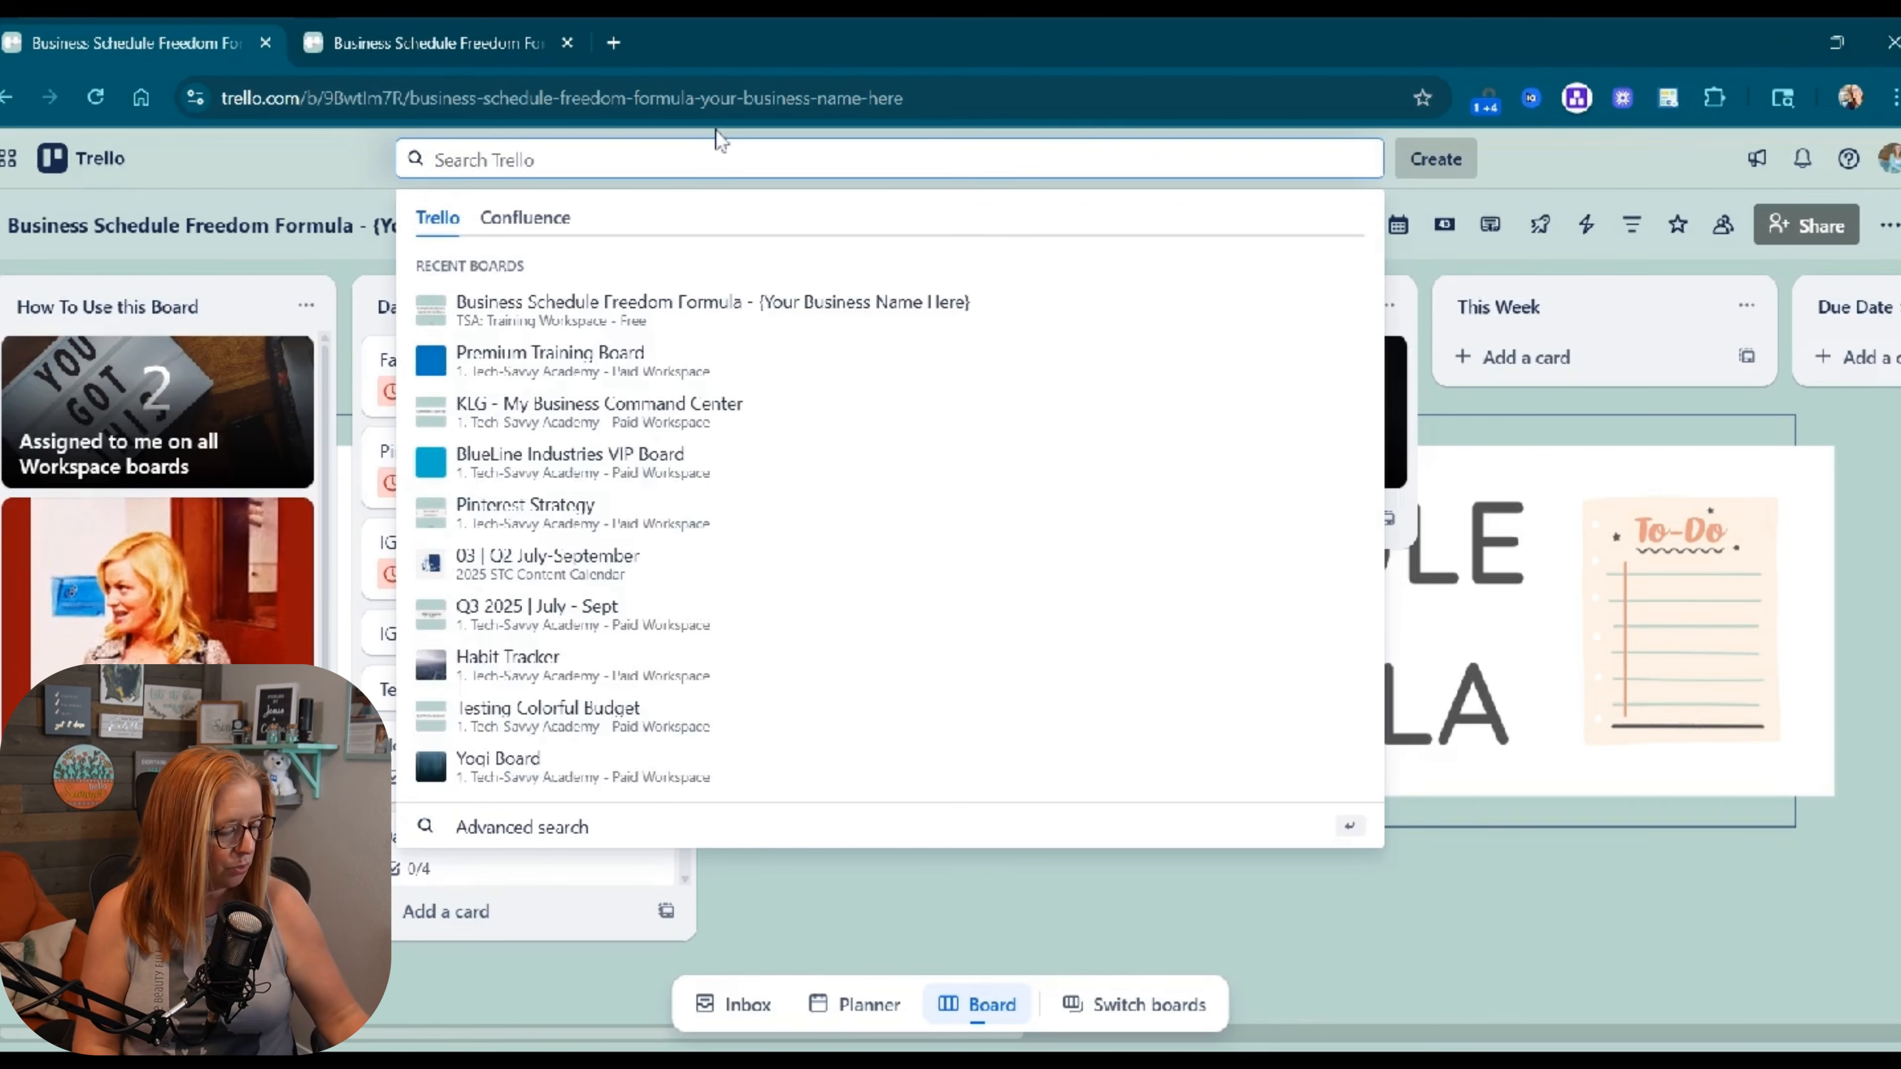
pyautogui.write('pre')
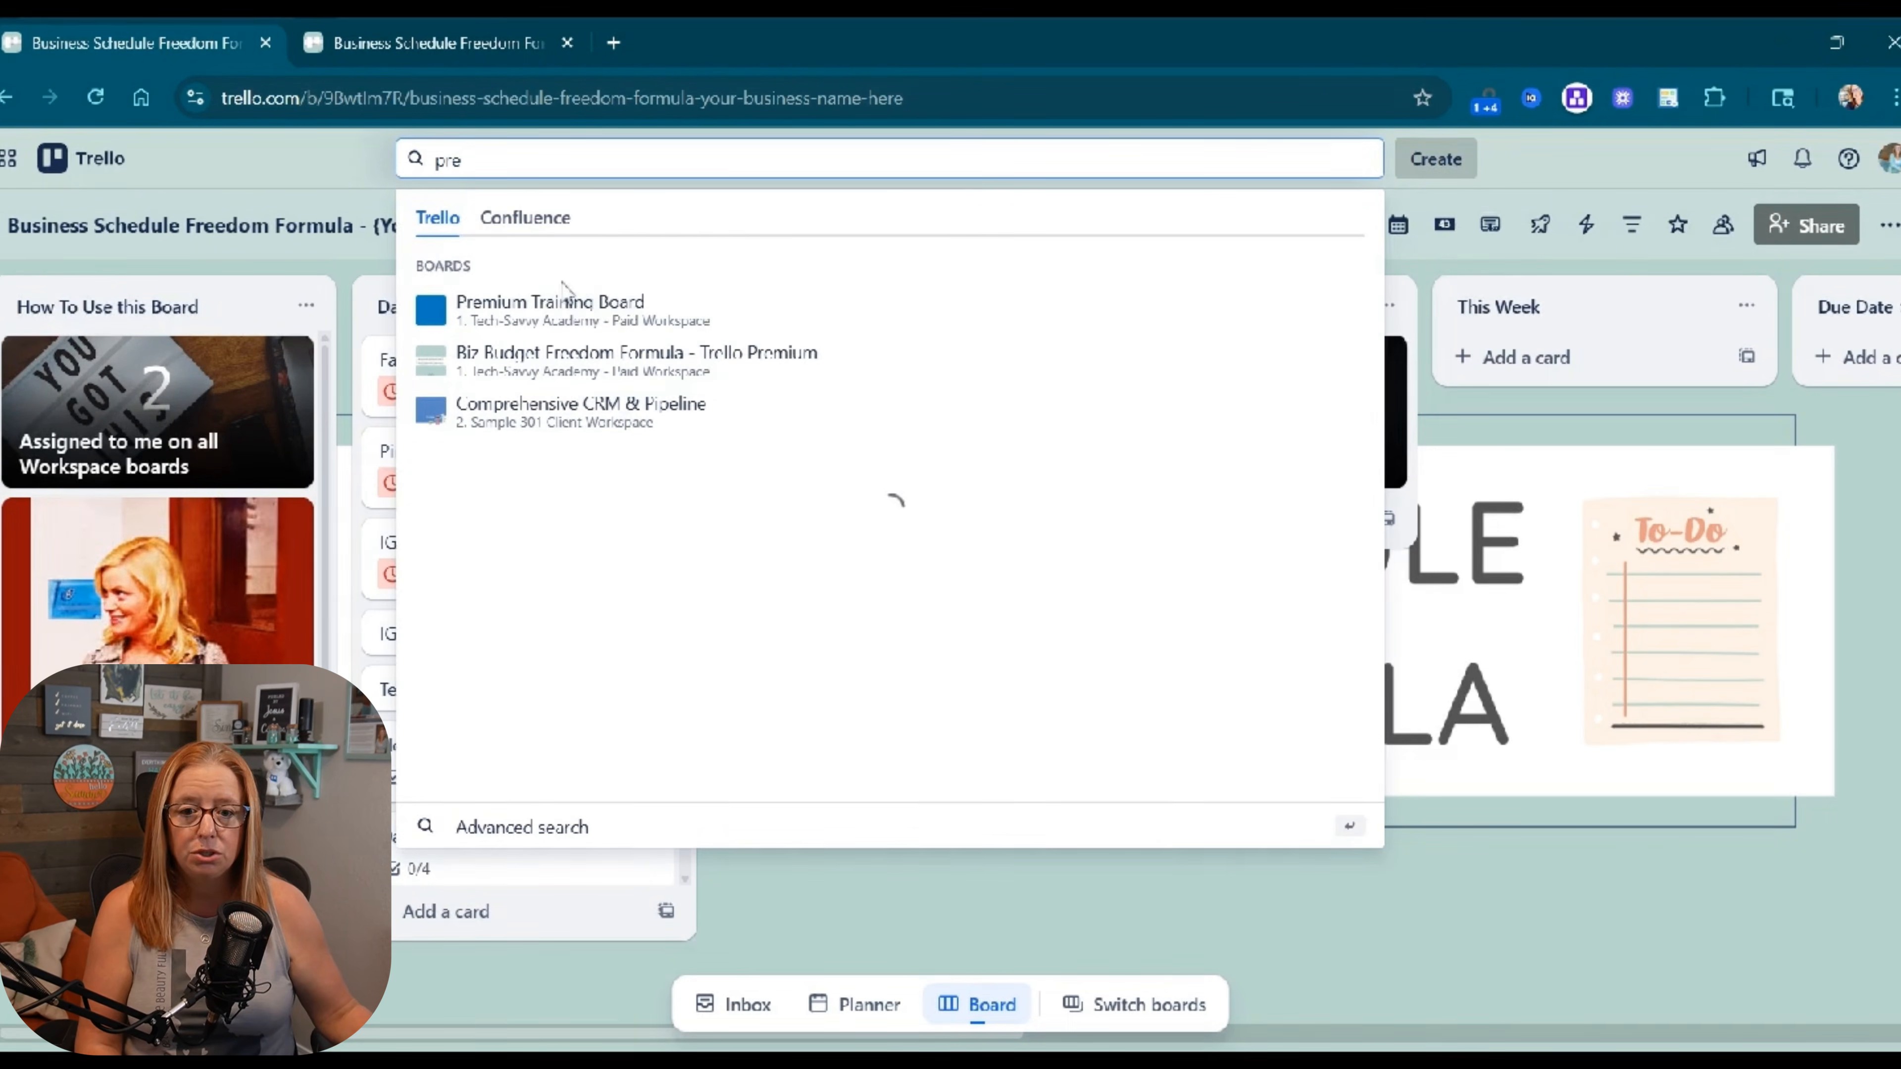
pyautogui.click(554, 305)
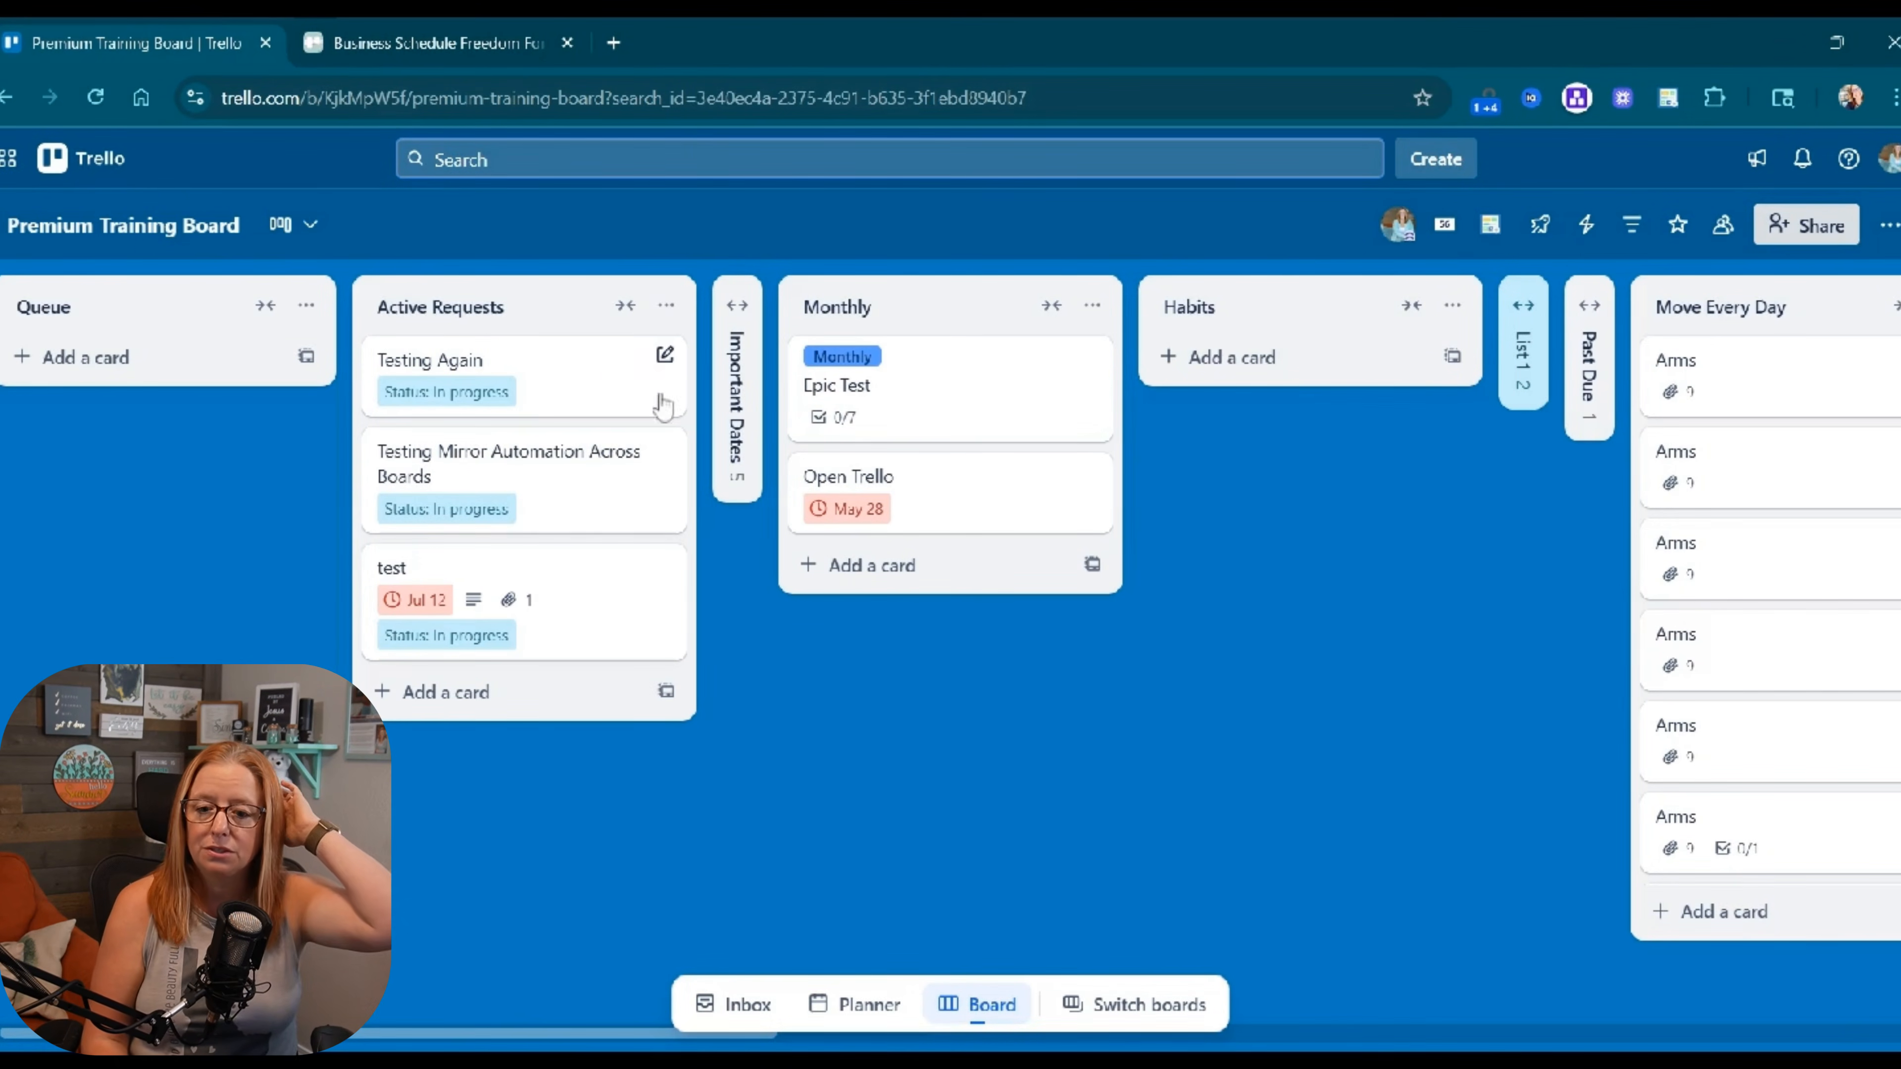
# Track an 'Assigned to me on all Workspace boards' dashcard filtered to due this week and Complete = no.
pyautogui.click(1445, 226)
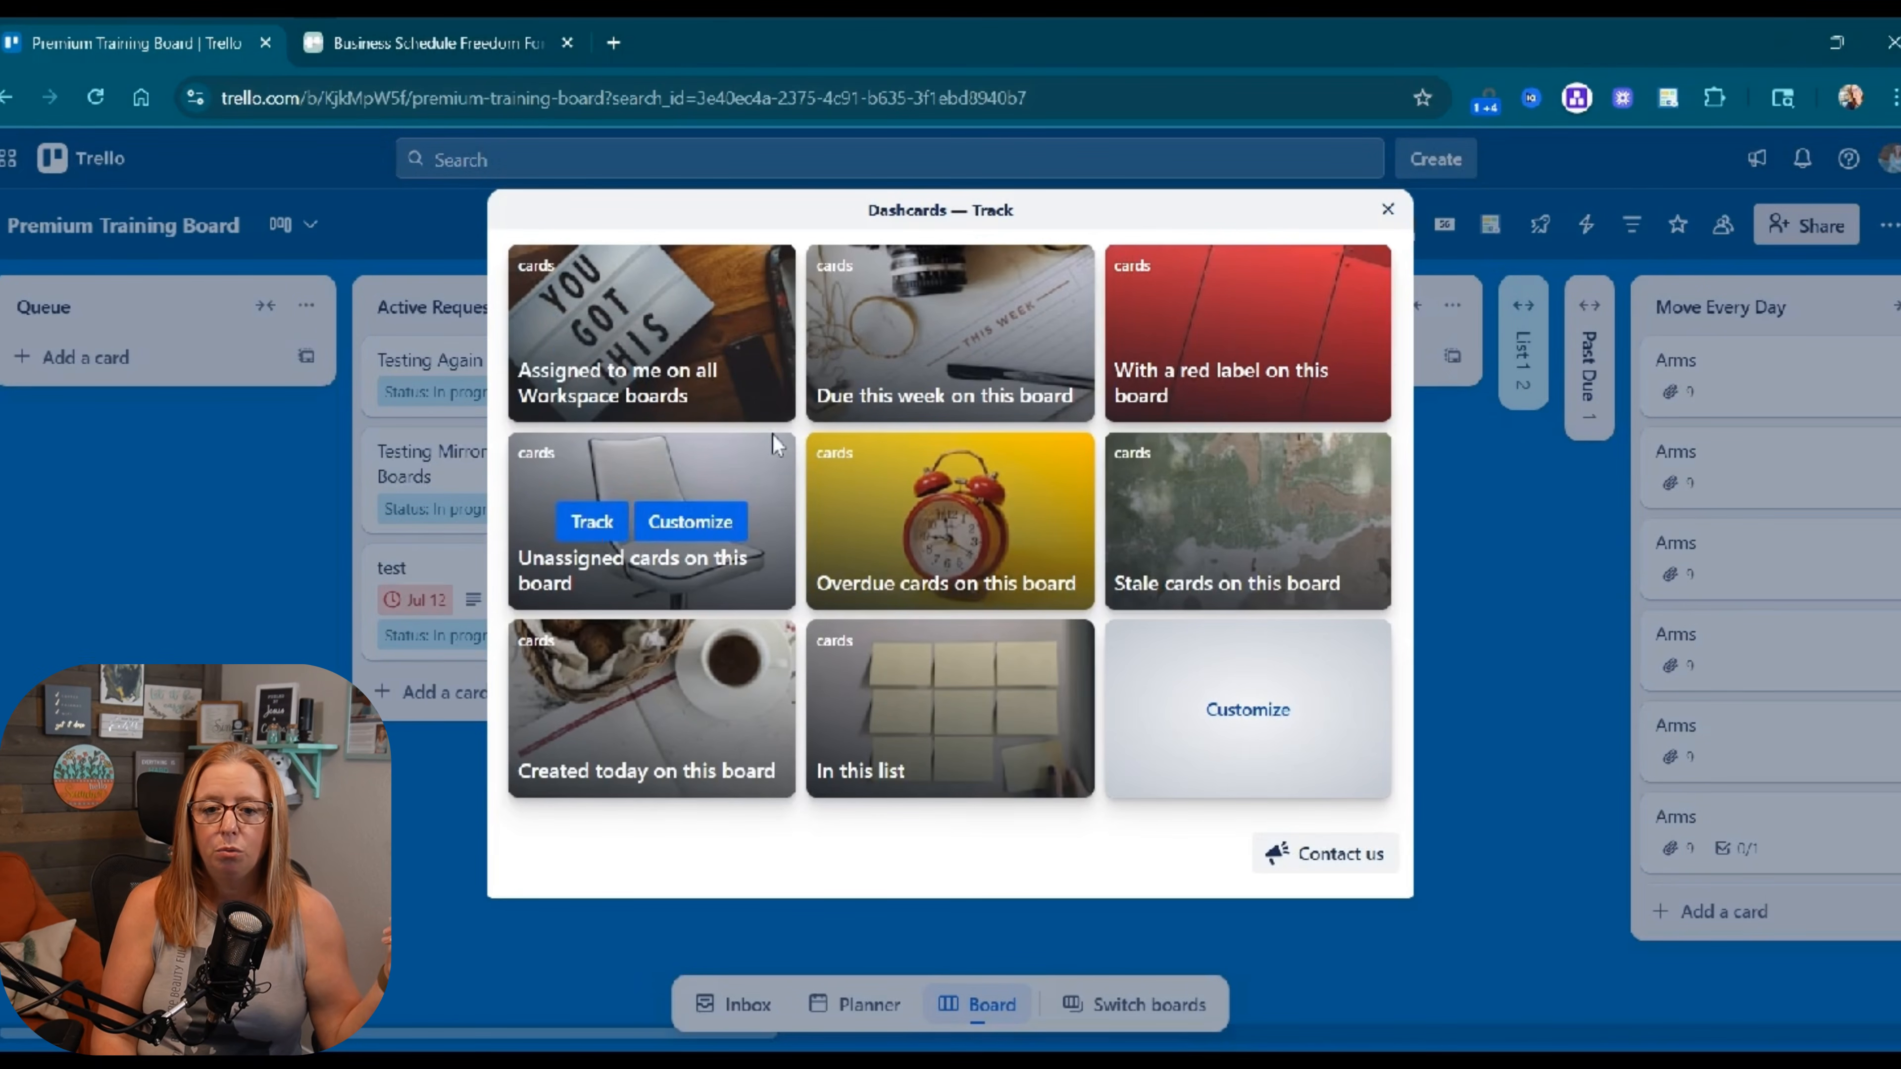
pyautogui.click(668, 336)
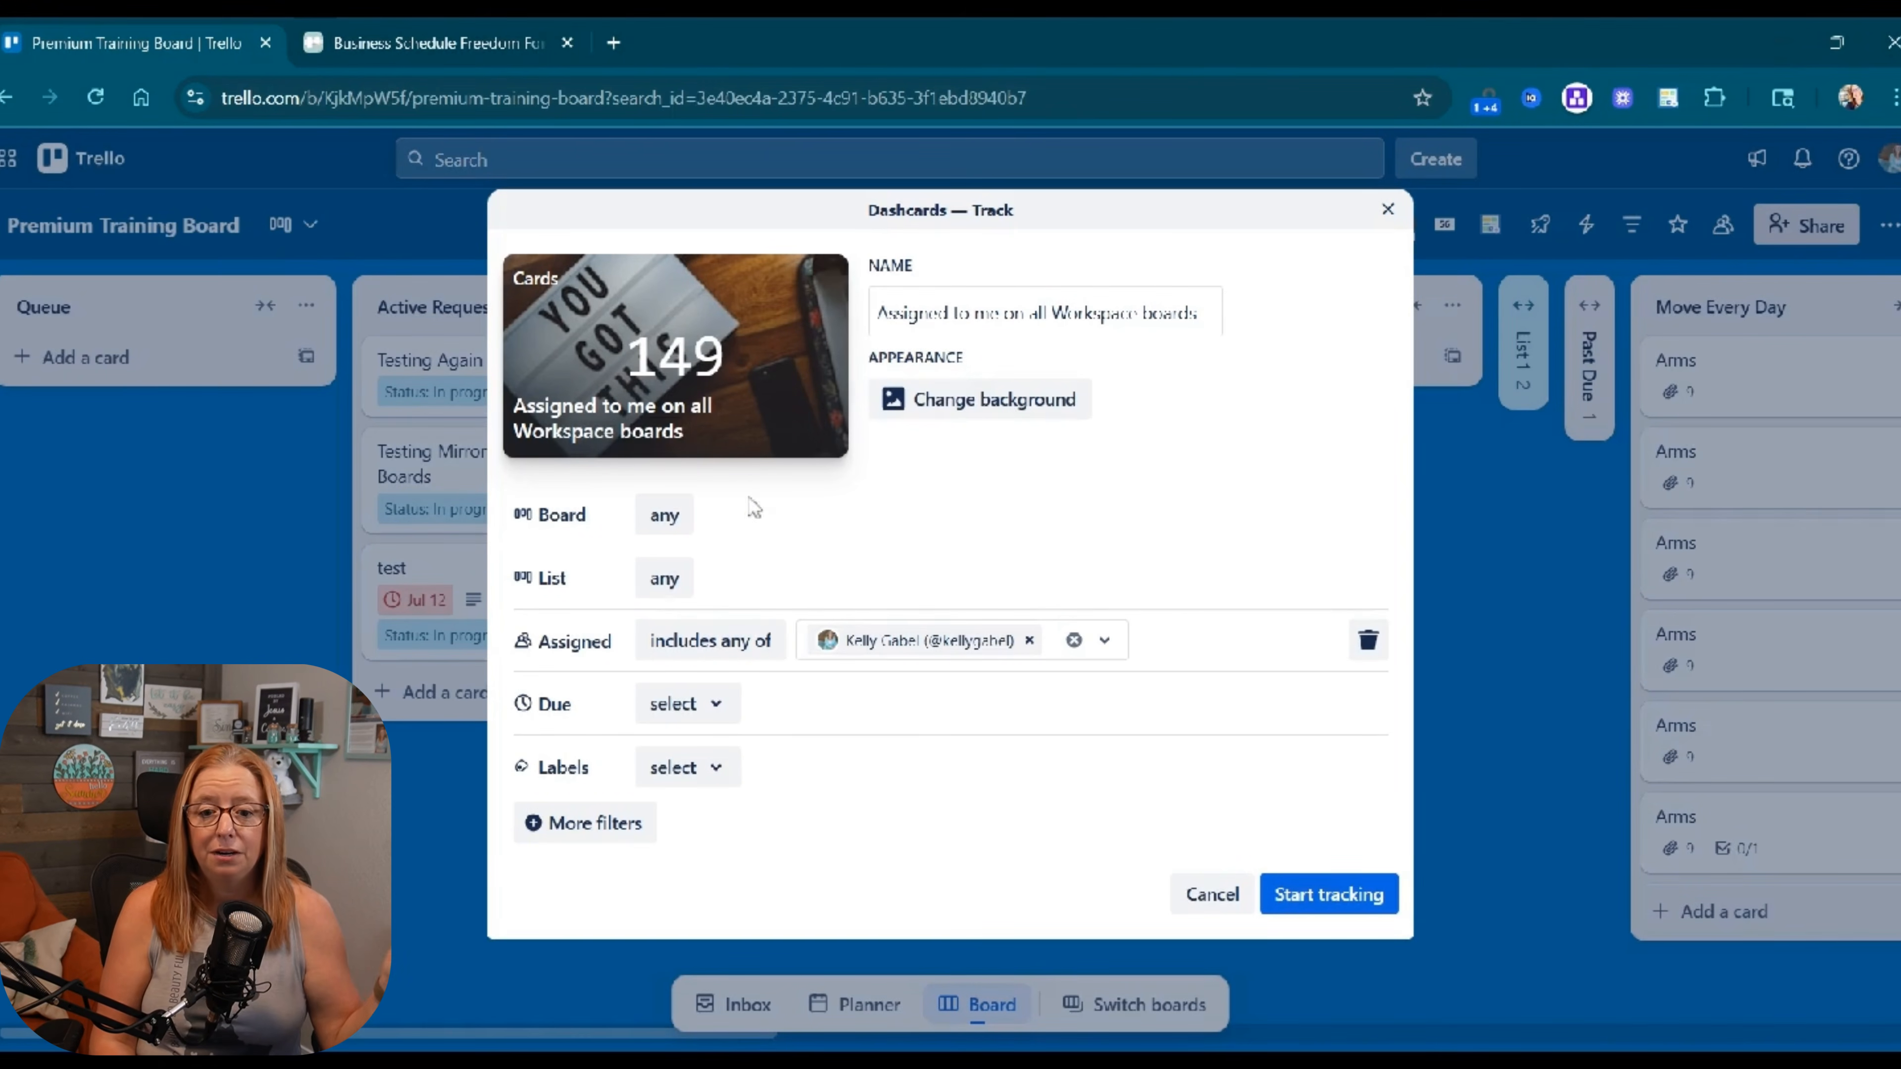
pyautogui.click(701, 720)
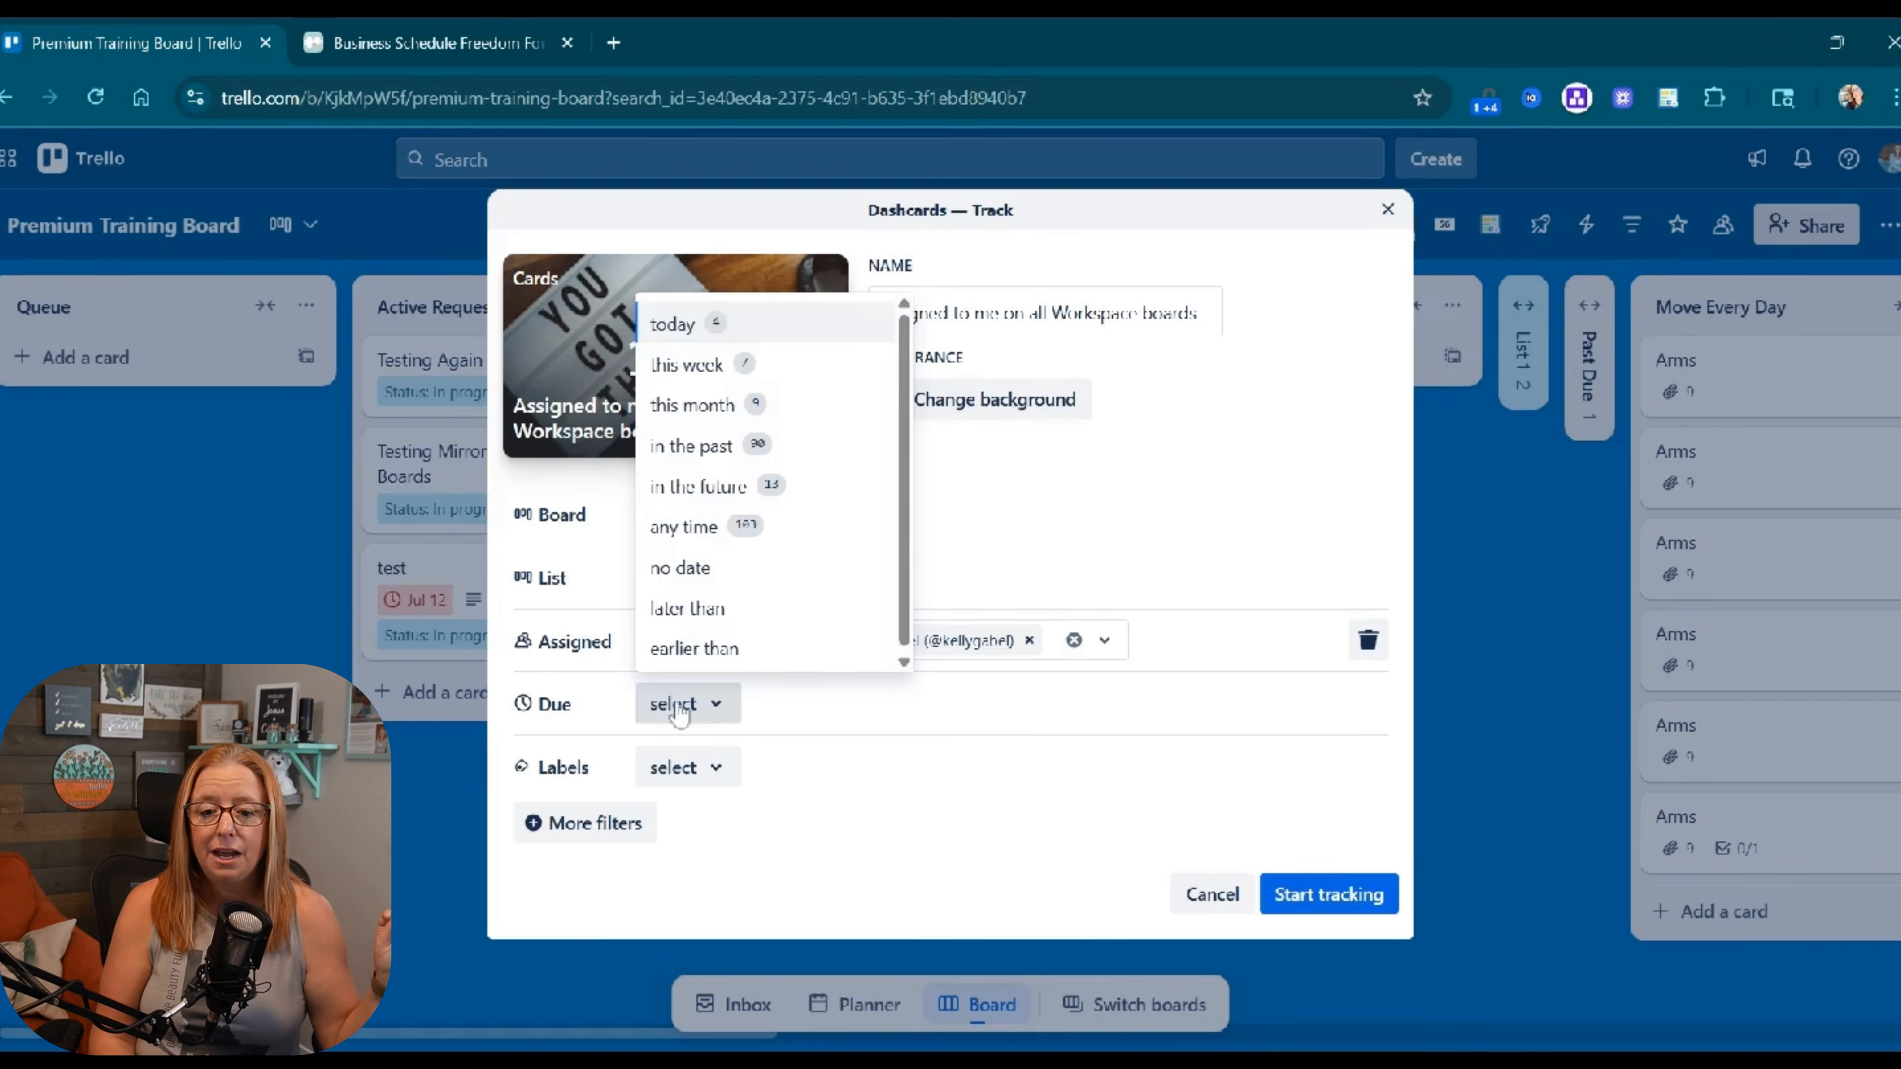
pyautogui.click(696, 359)
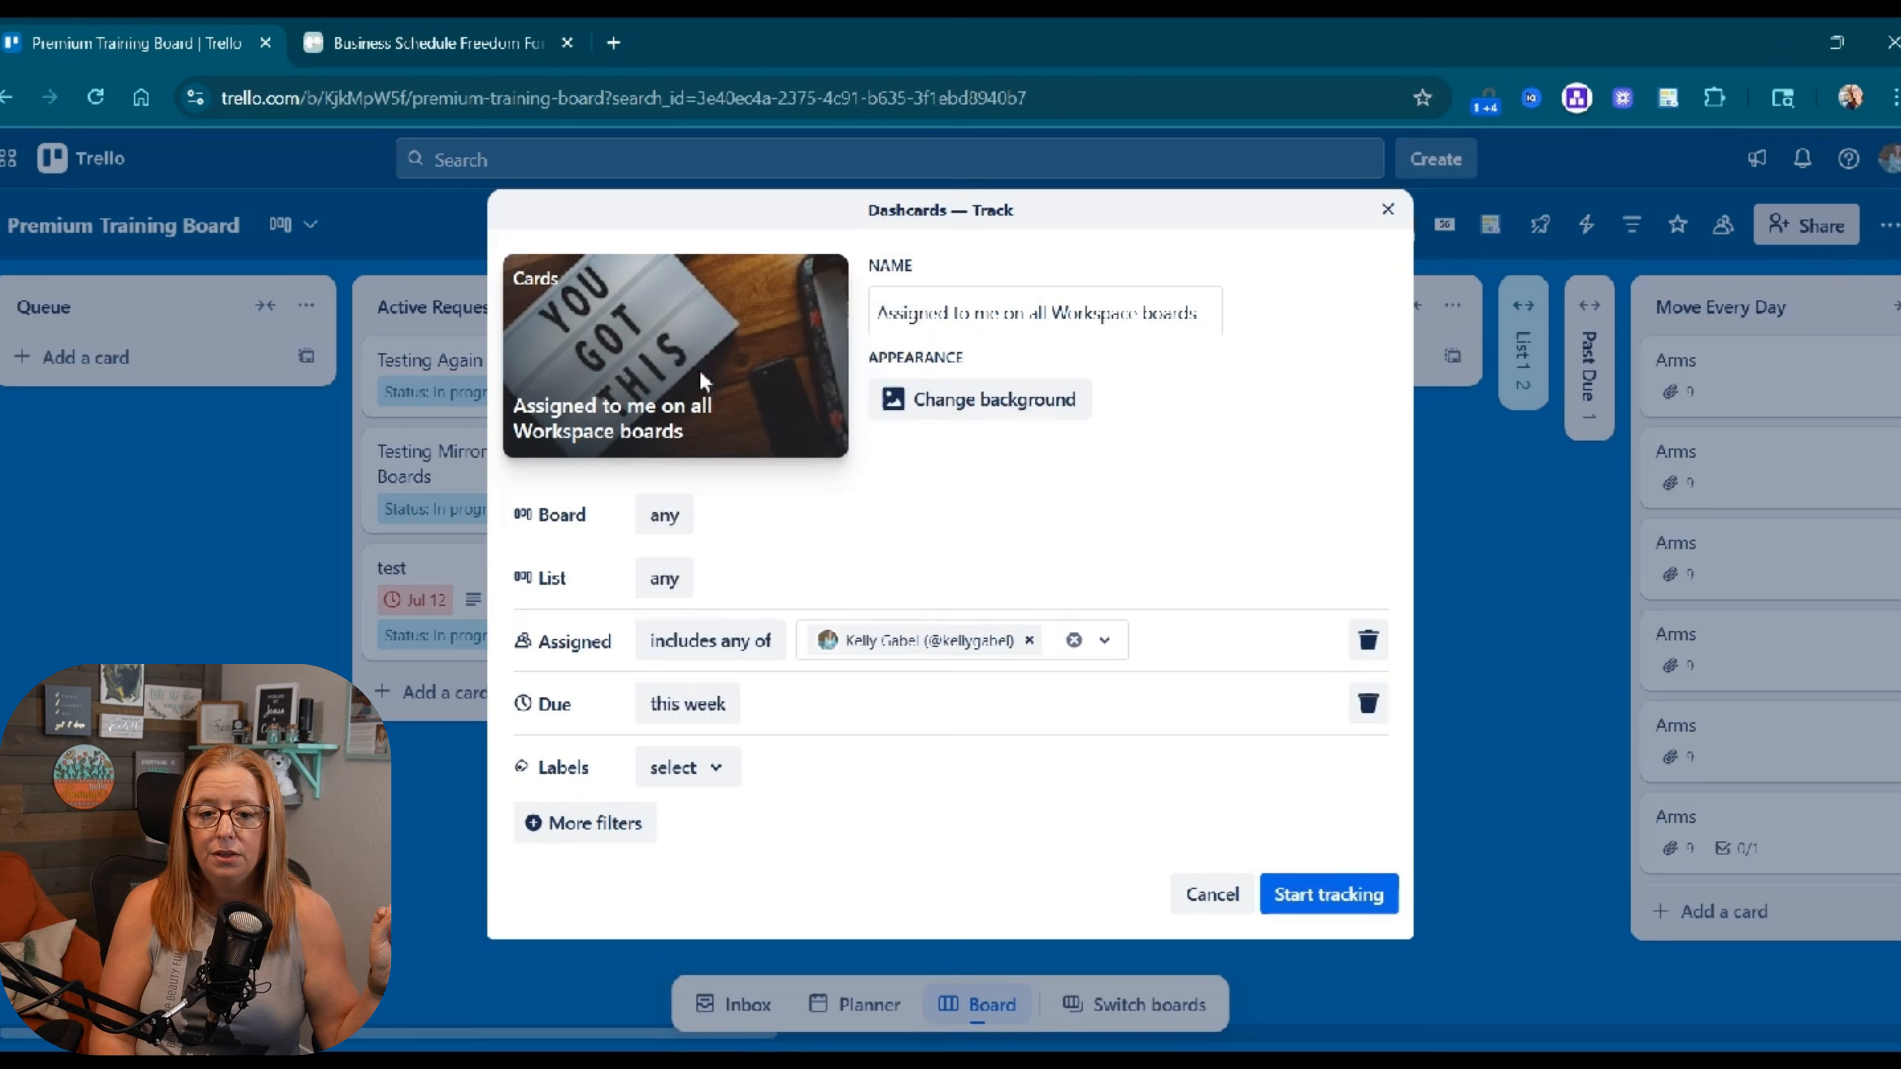
pyautogui.click(587, 824)
pyautogui.click(591, 517)
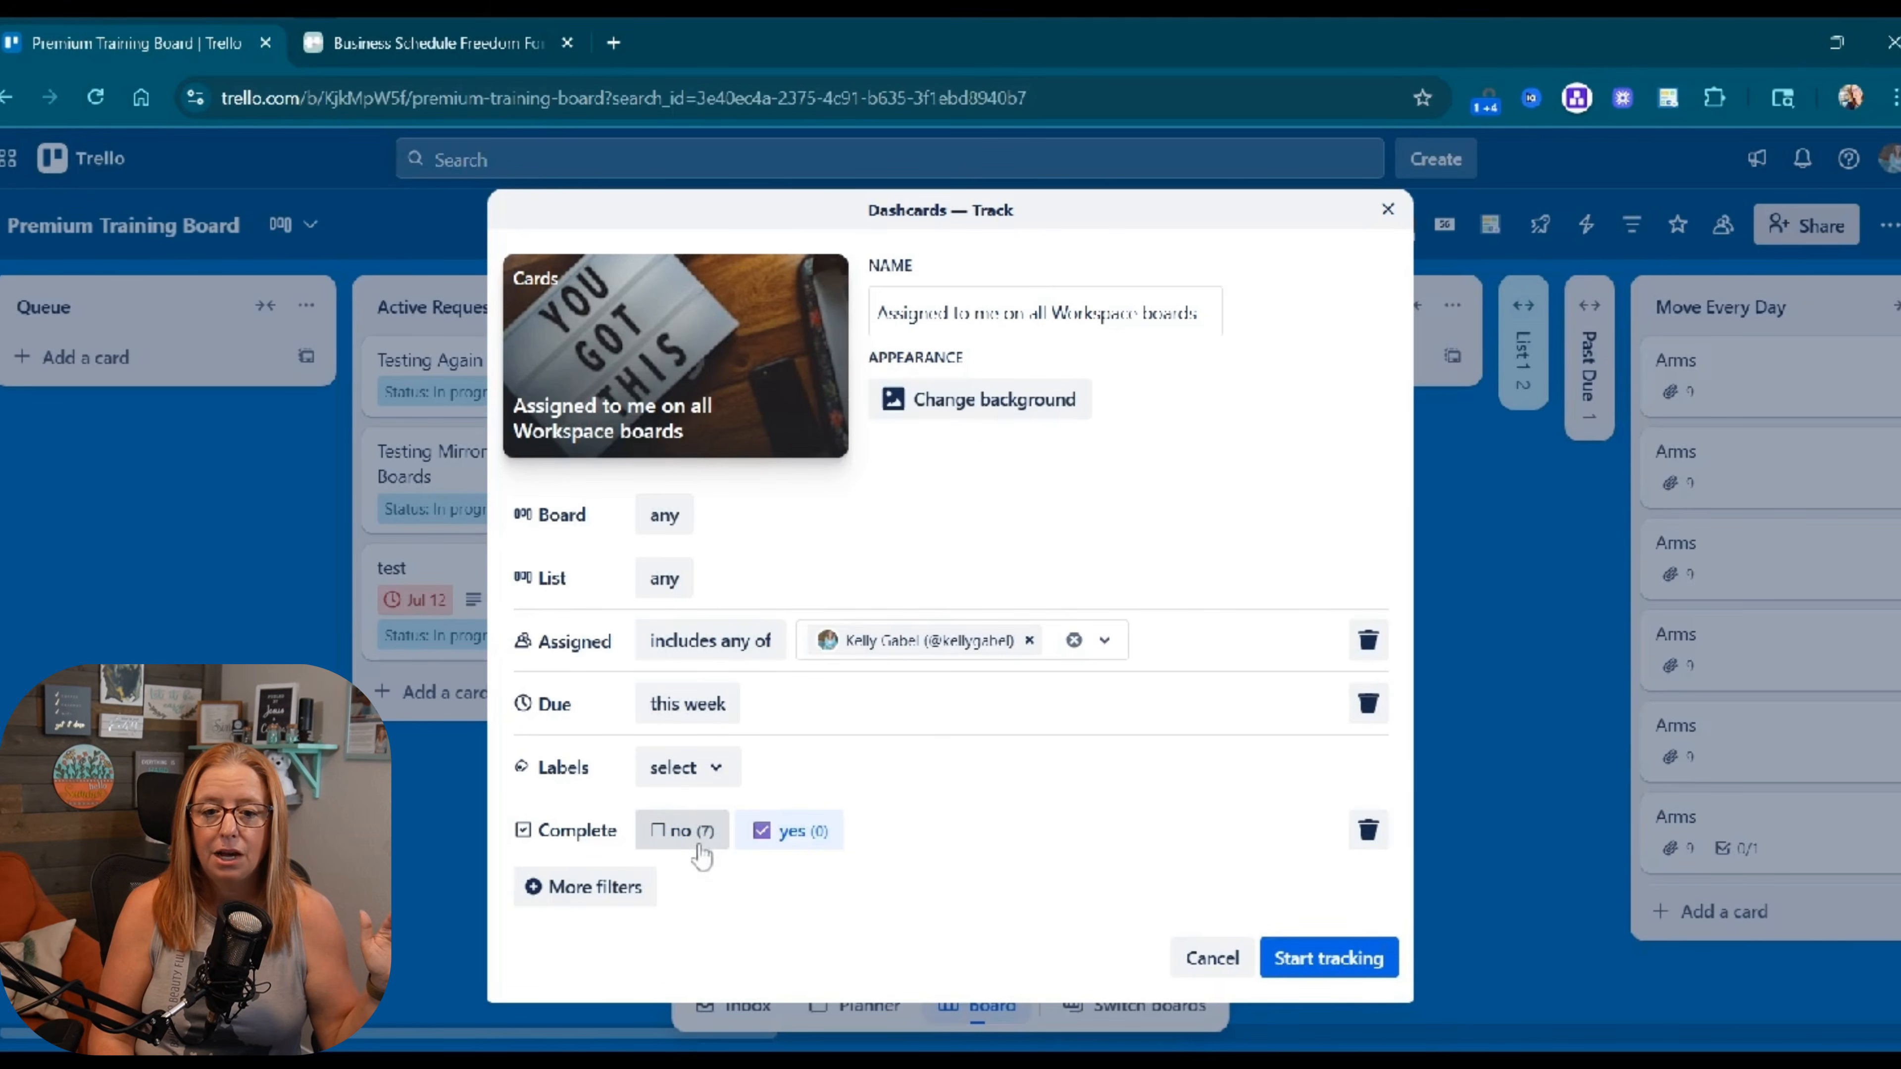
pyautogui.click(684, 845)
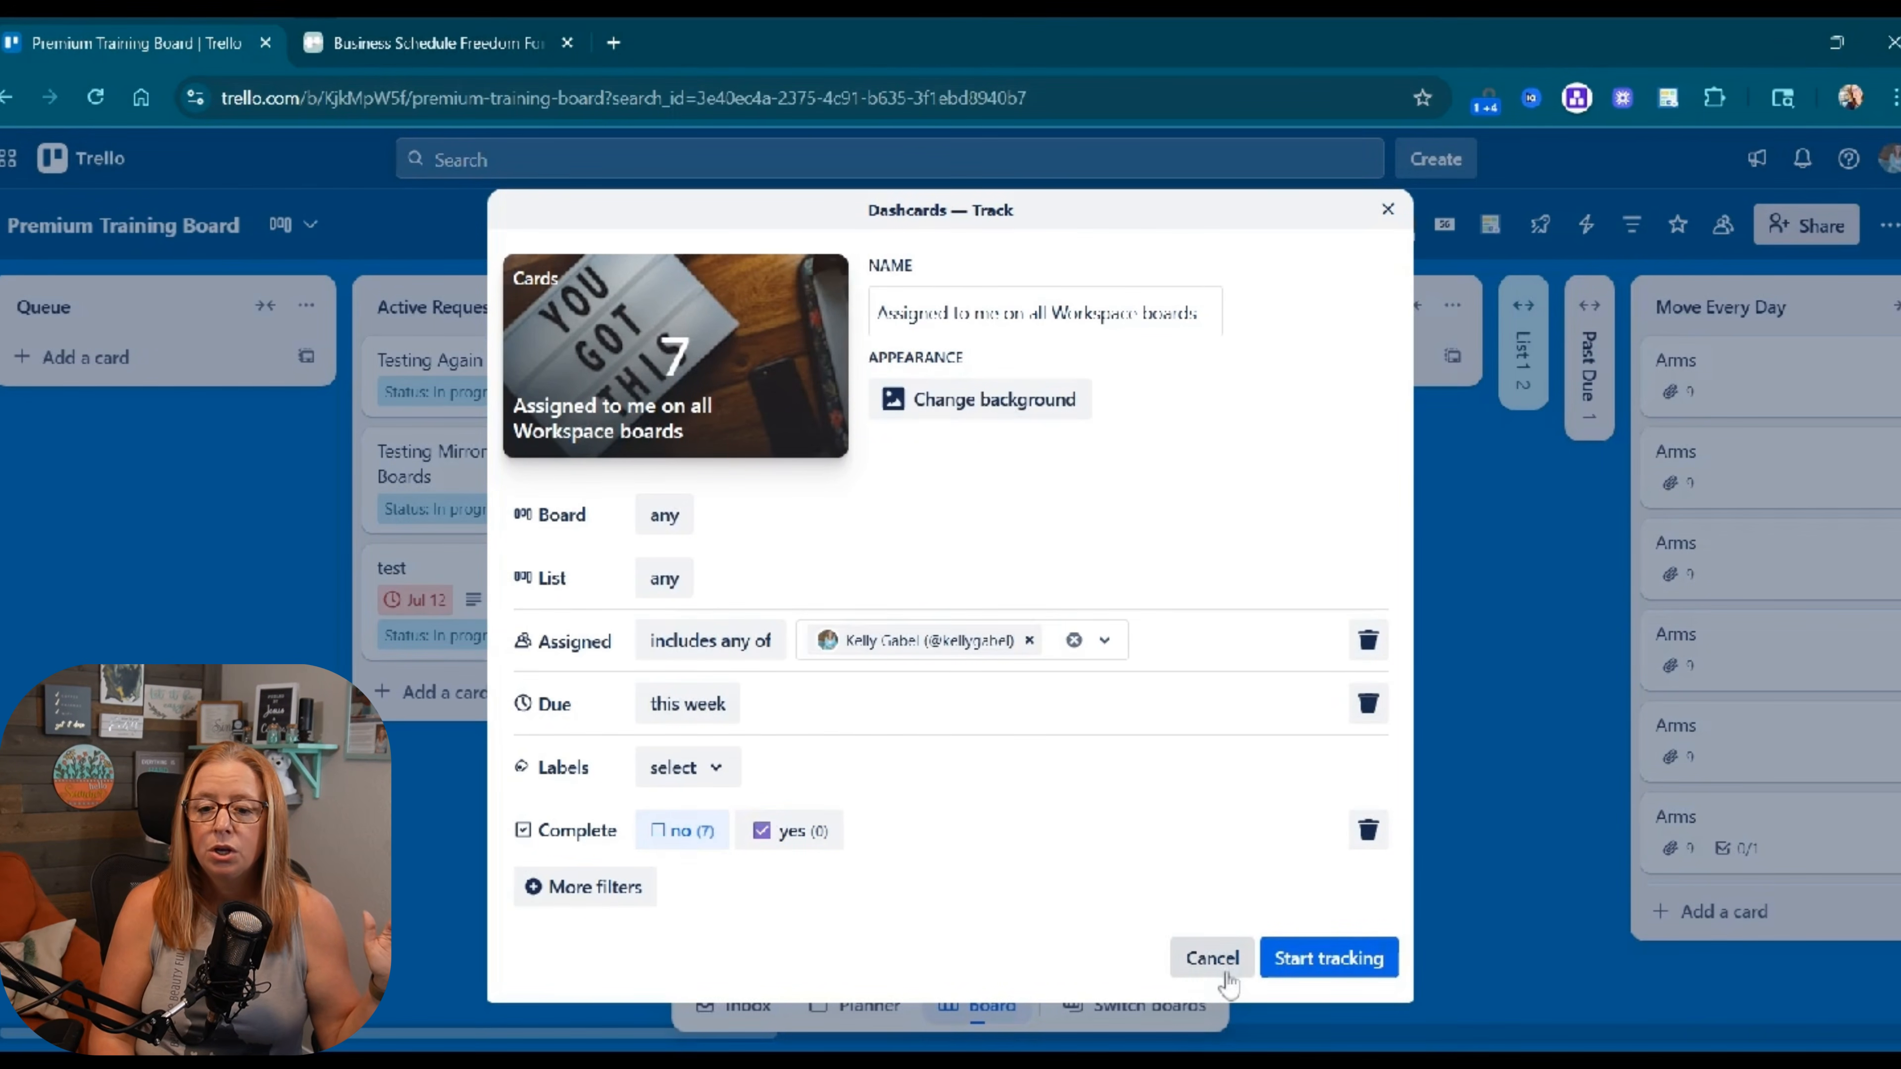
pyautogui.click(1362, 960)
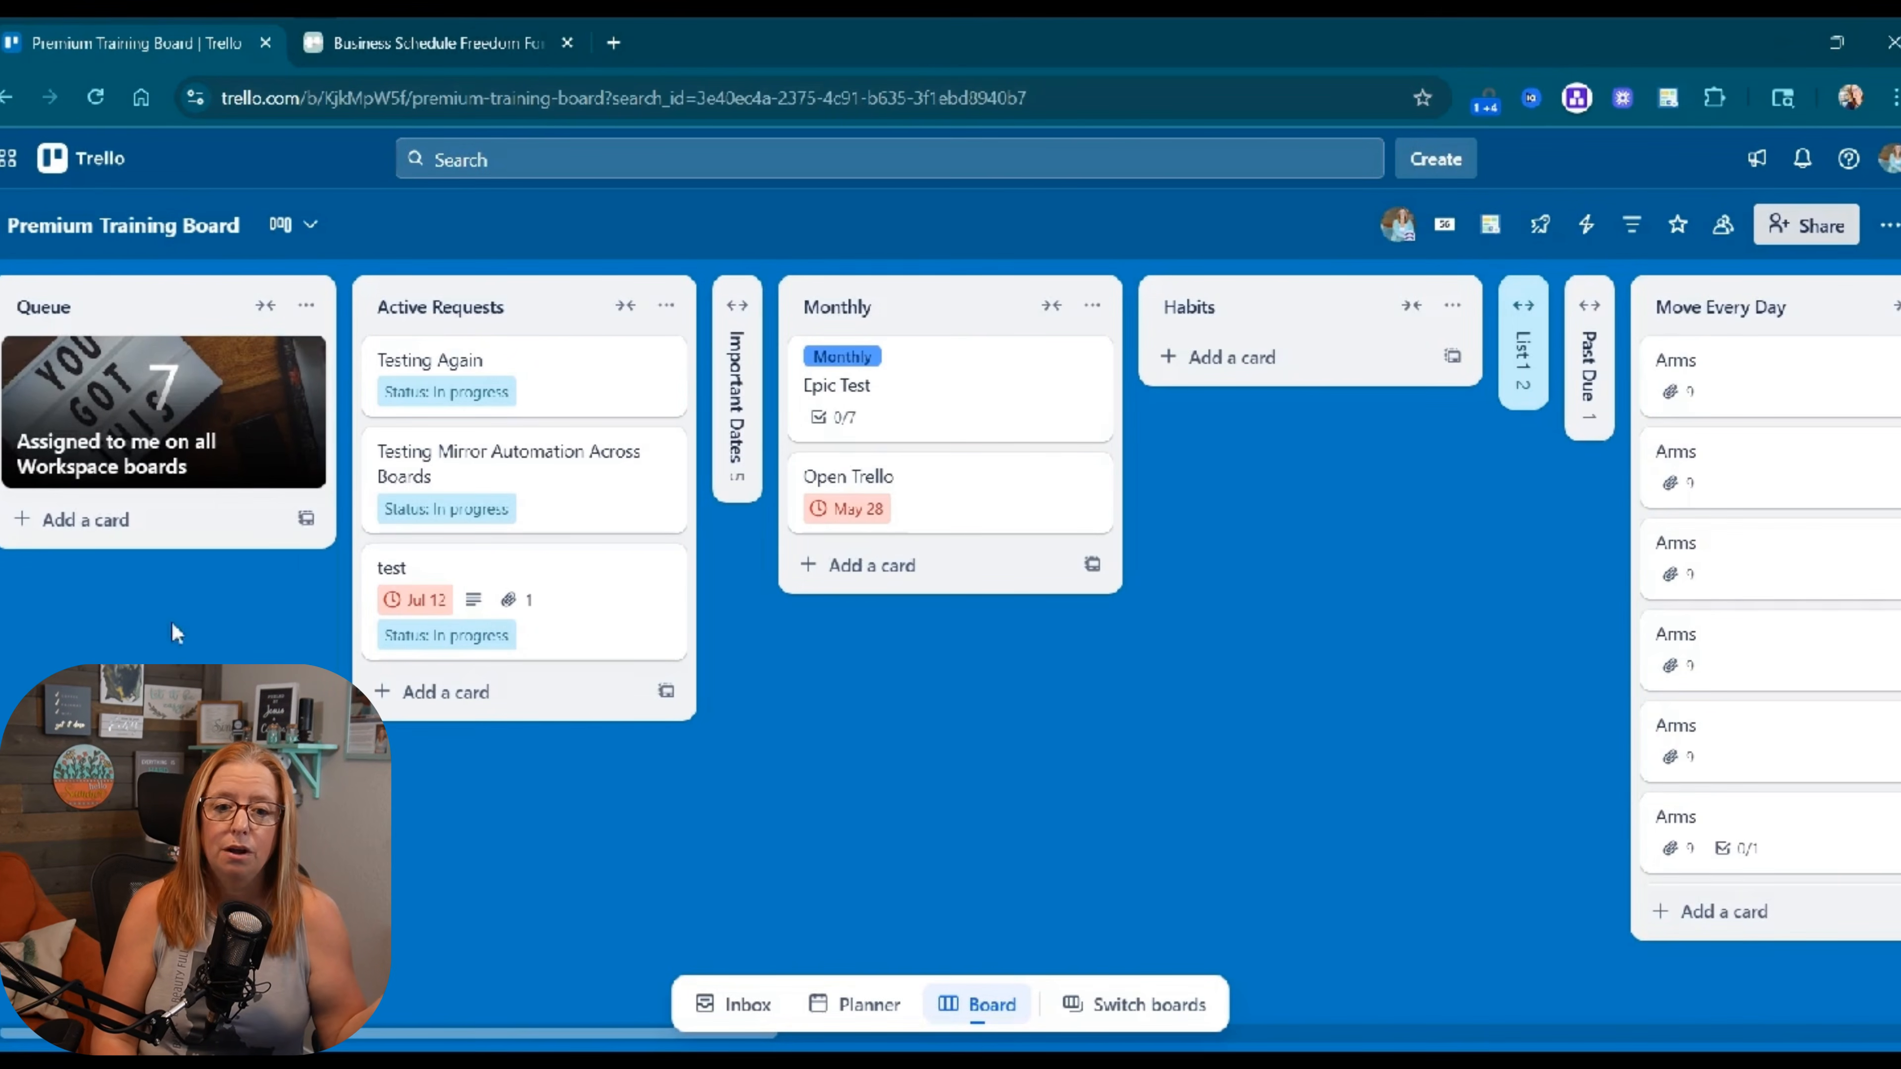
# Open the Queue dashcard and view its 7 KLG business cards, due Aug 13–16, as a table.
pyautogui.click(176, 416)
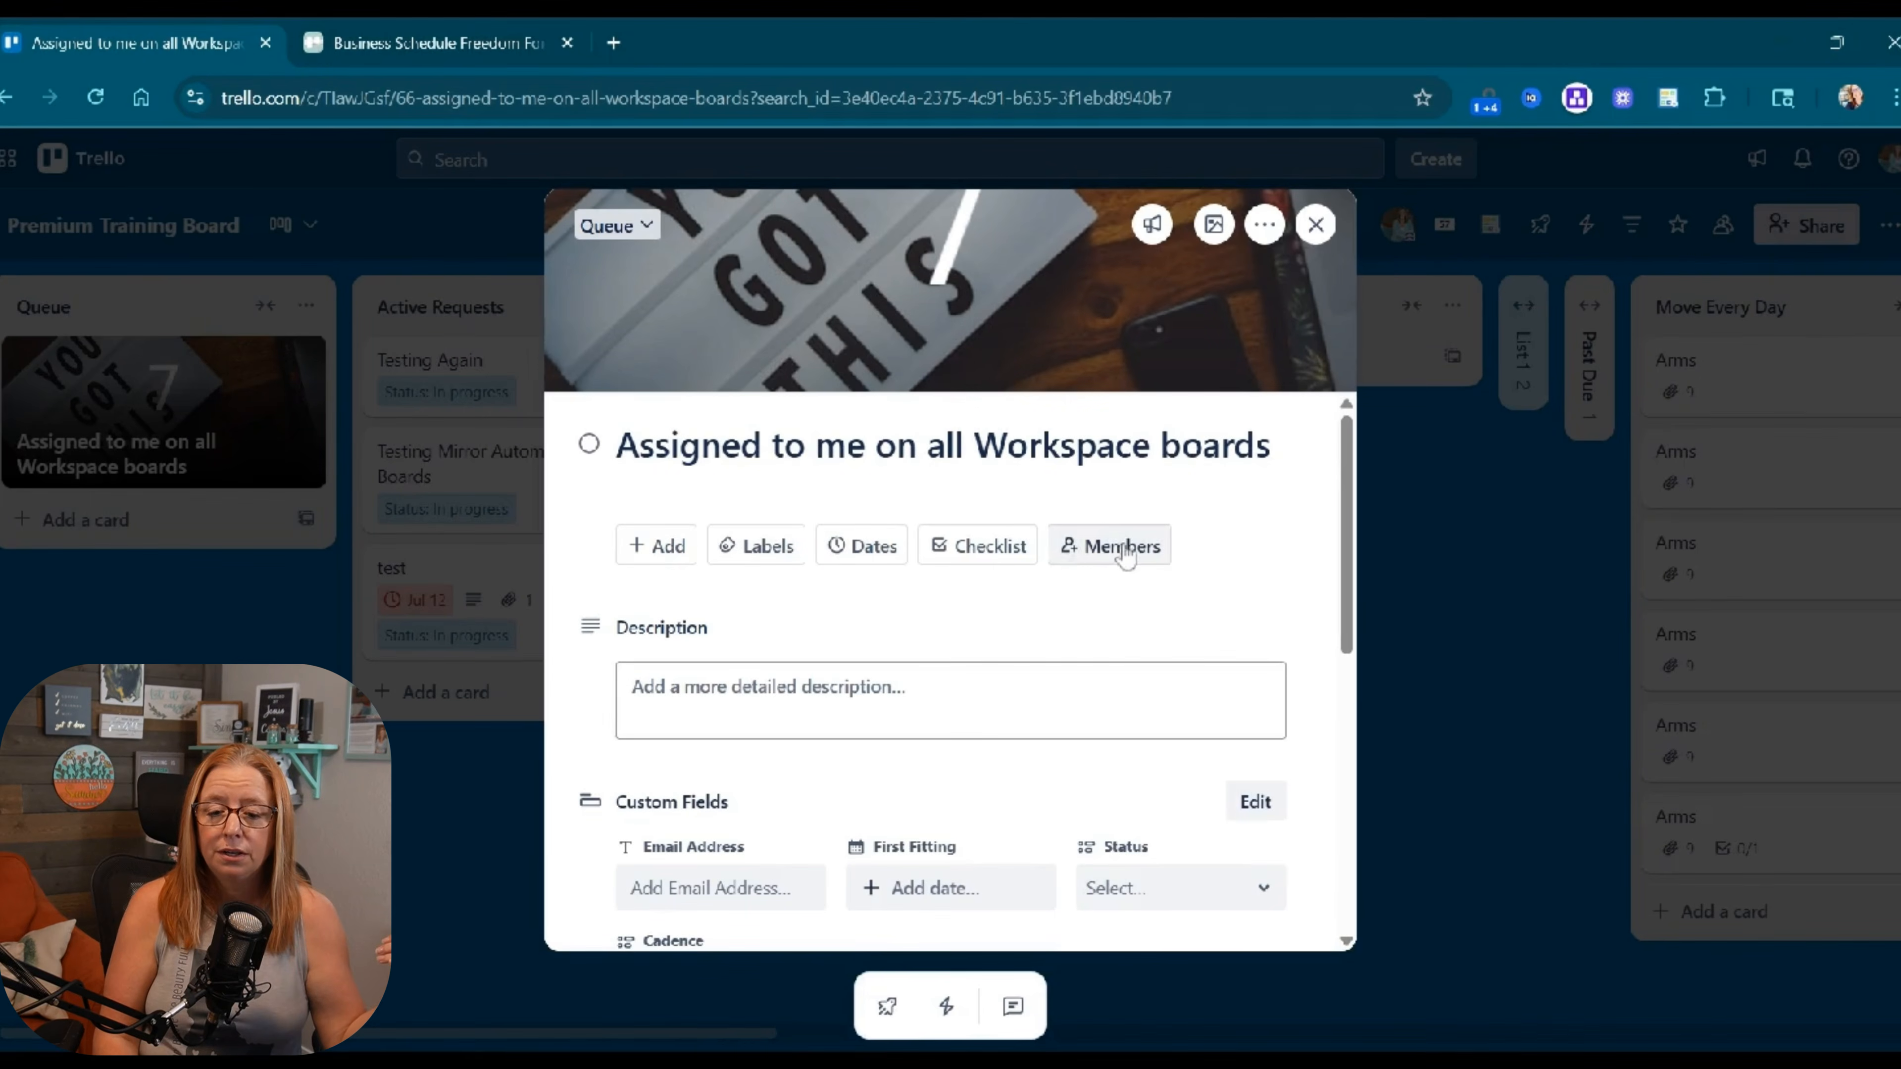
pyautogui.scroll(-5, 1133, 563)
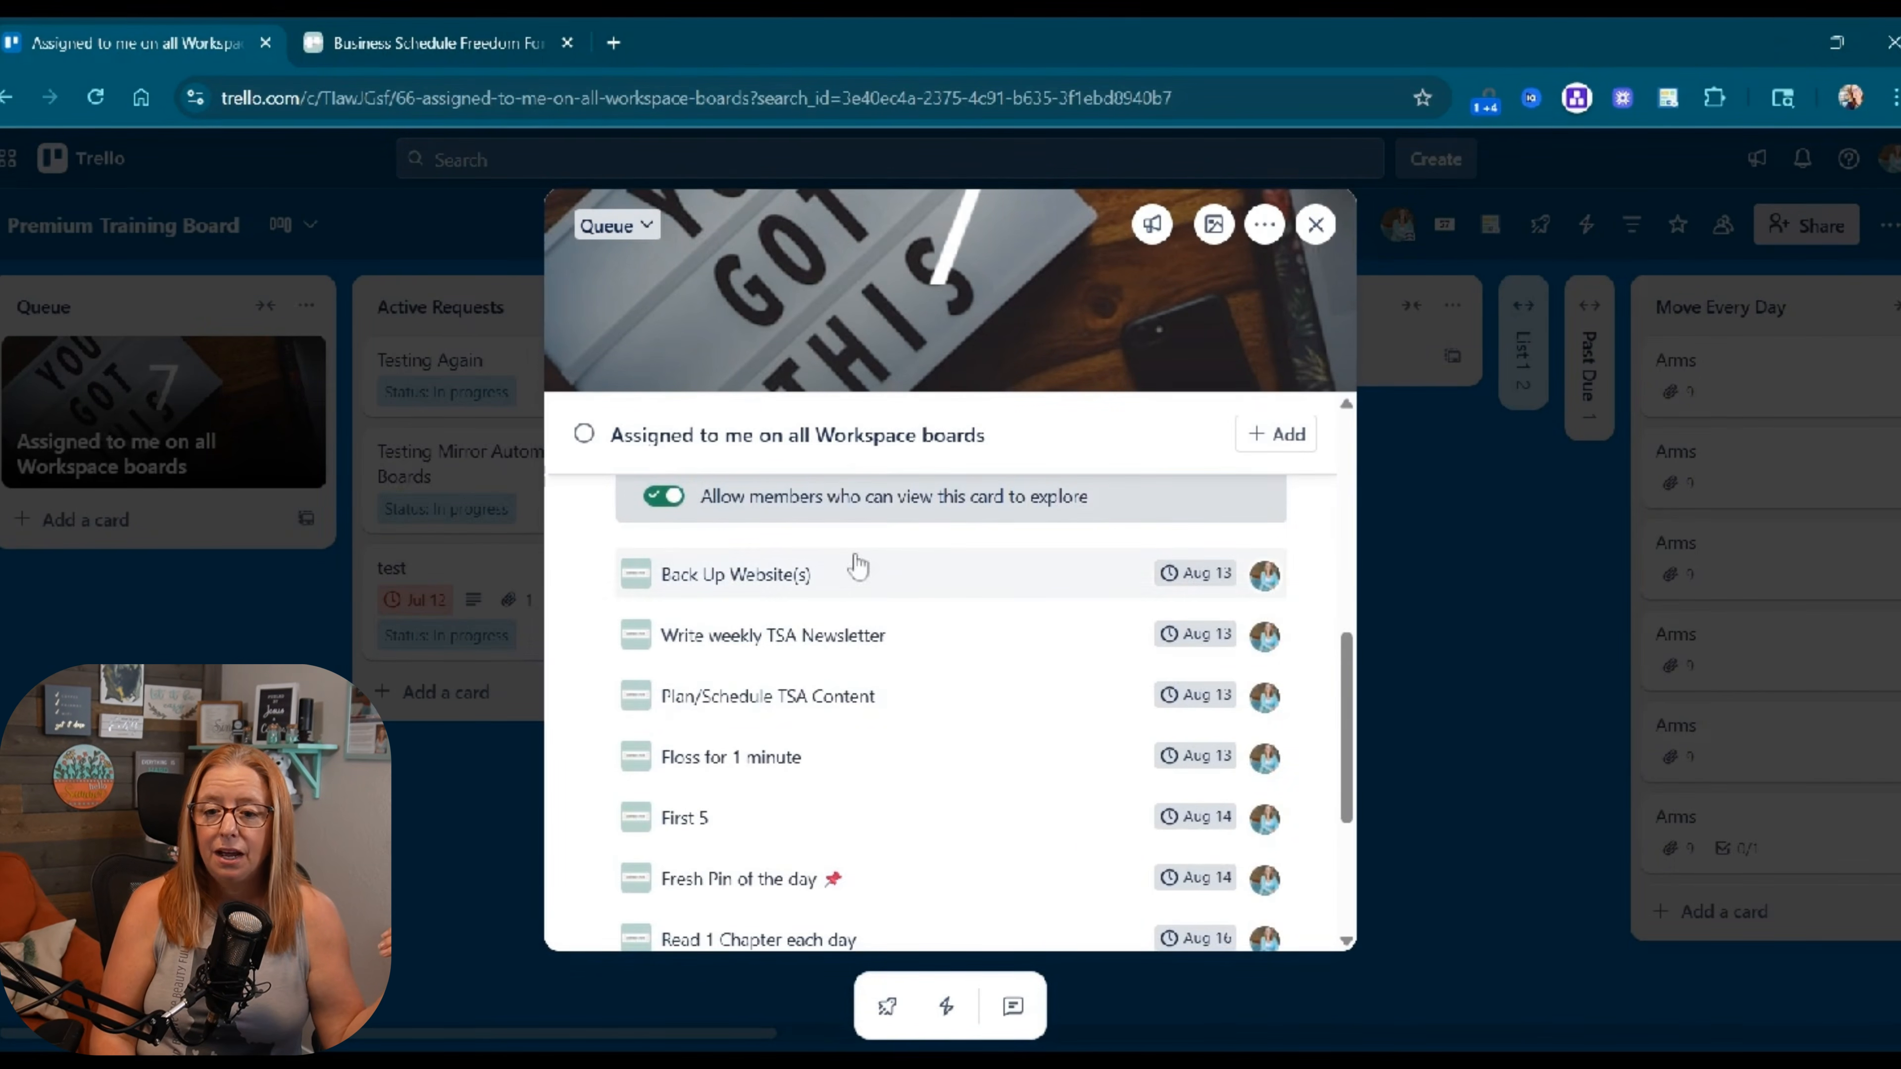
pyautogui.scroll(-3, 838, 696)
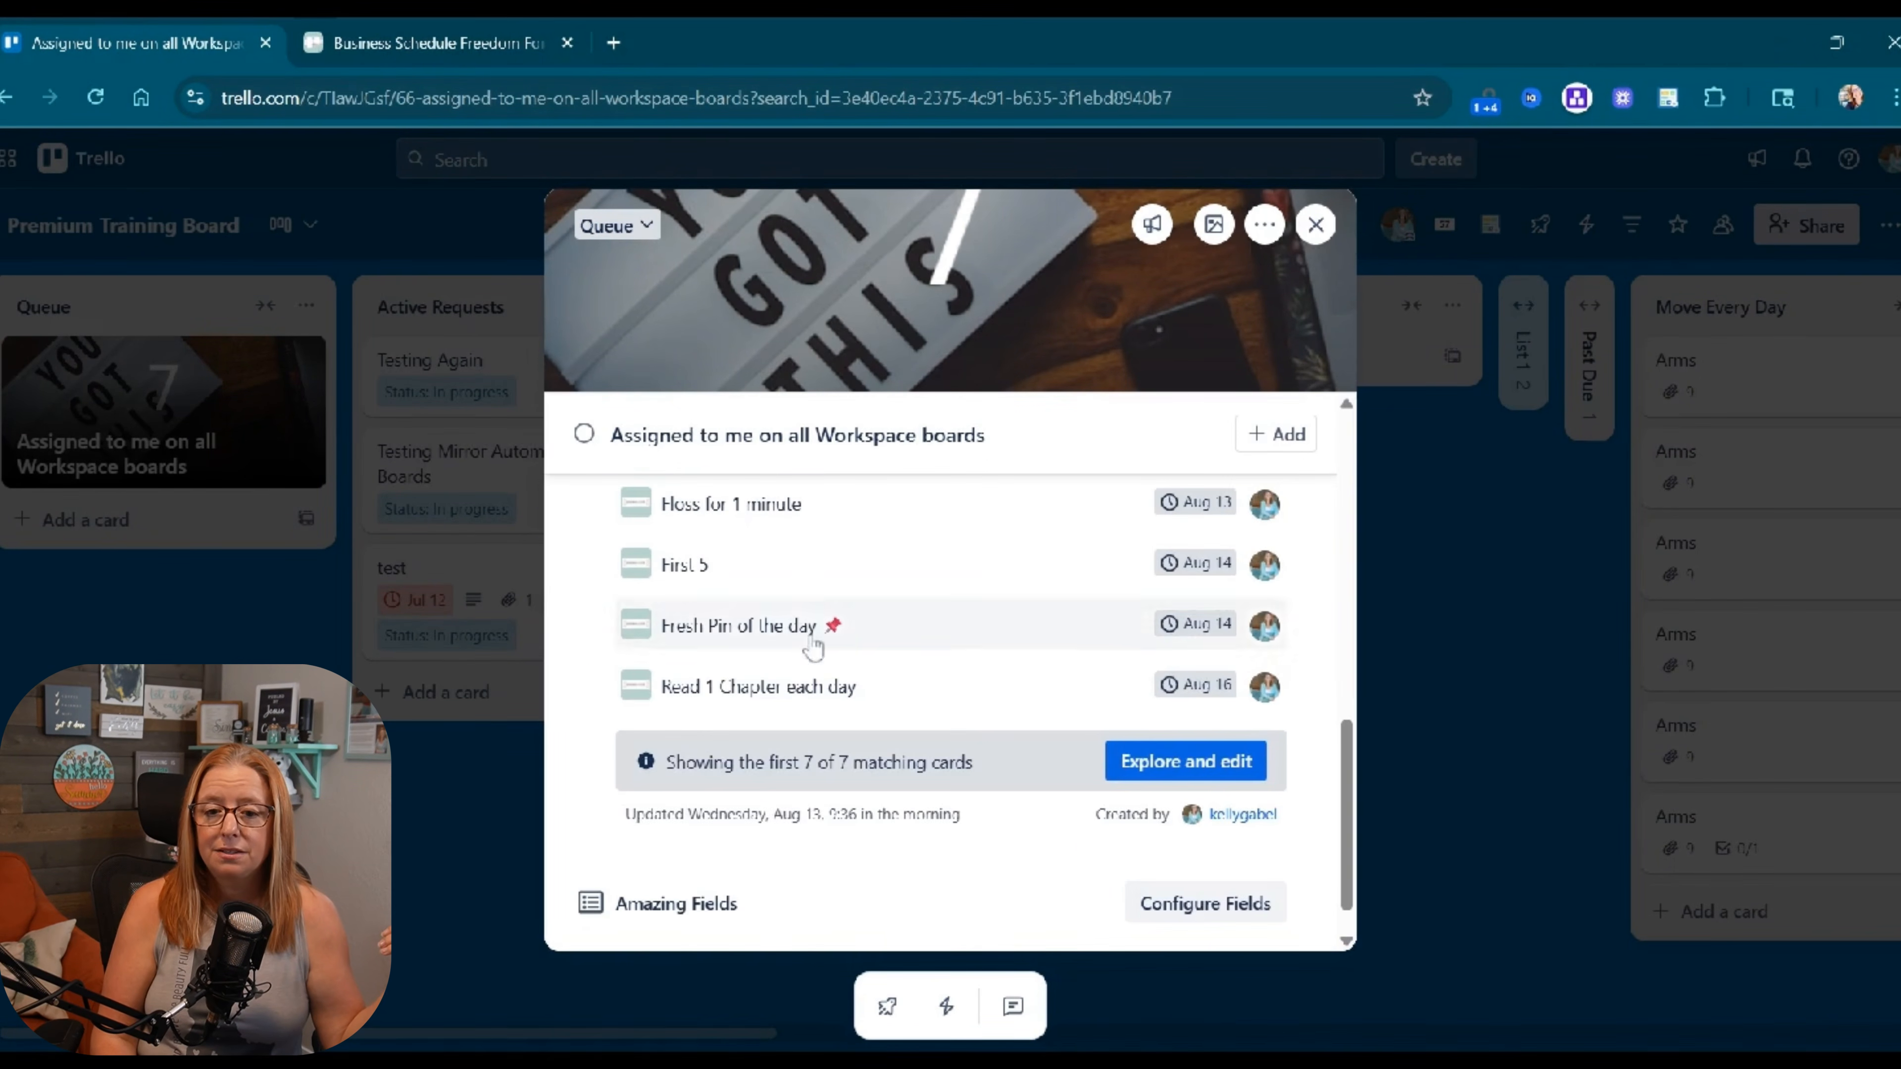
pyautogui.scroll(2, 816, 621)
pyautogui.scroll(2, 810, 607)
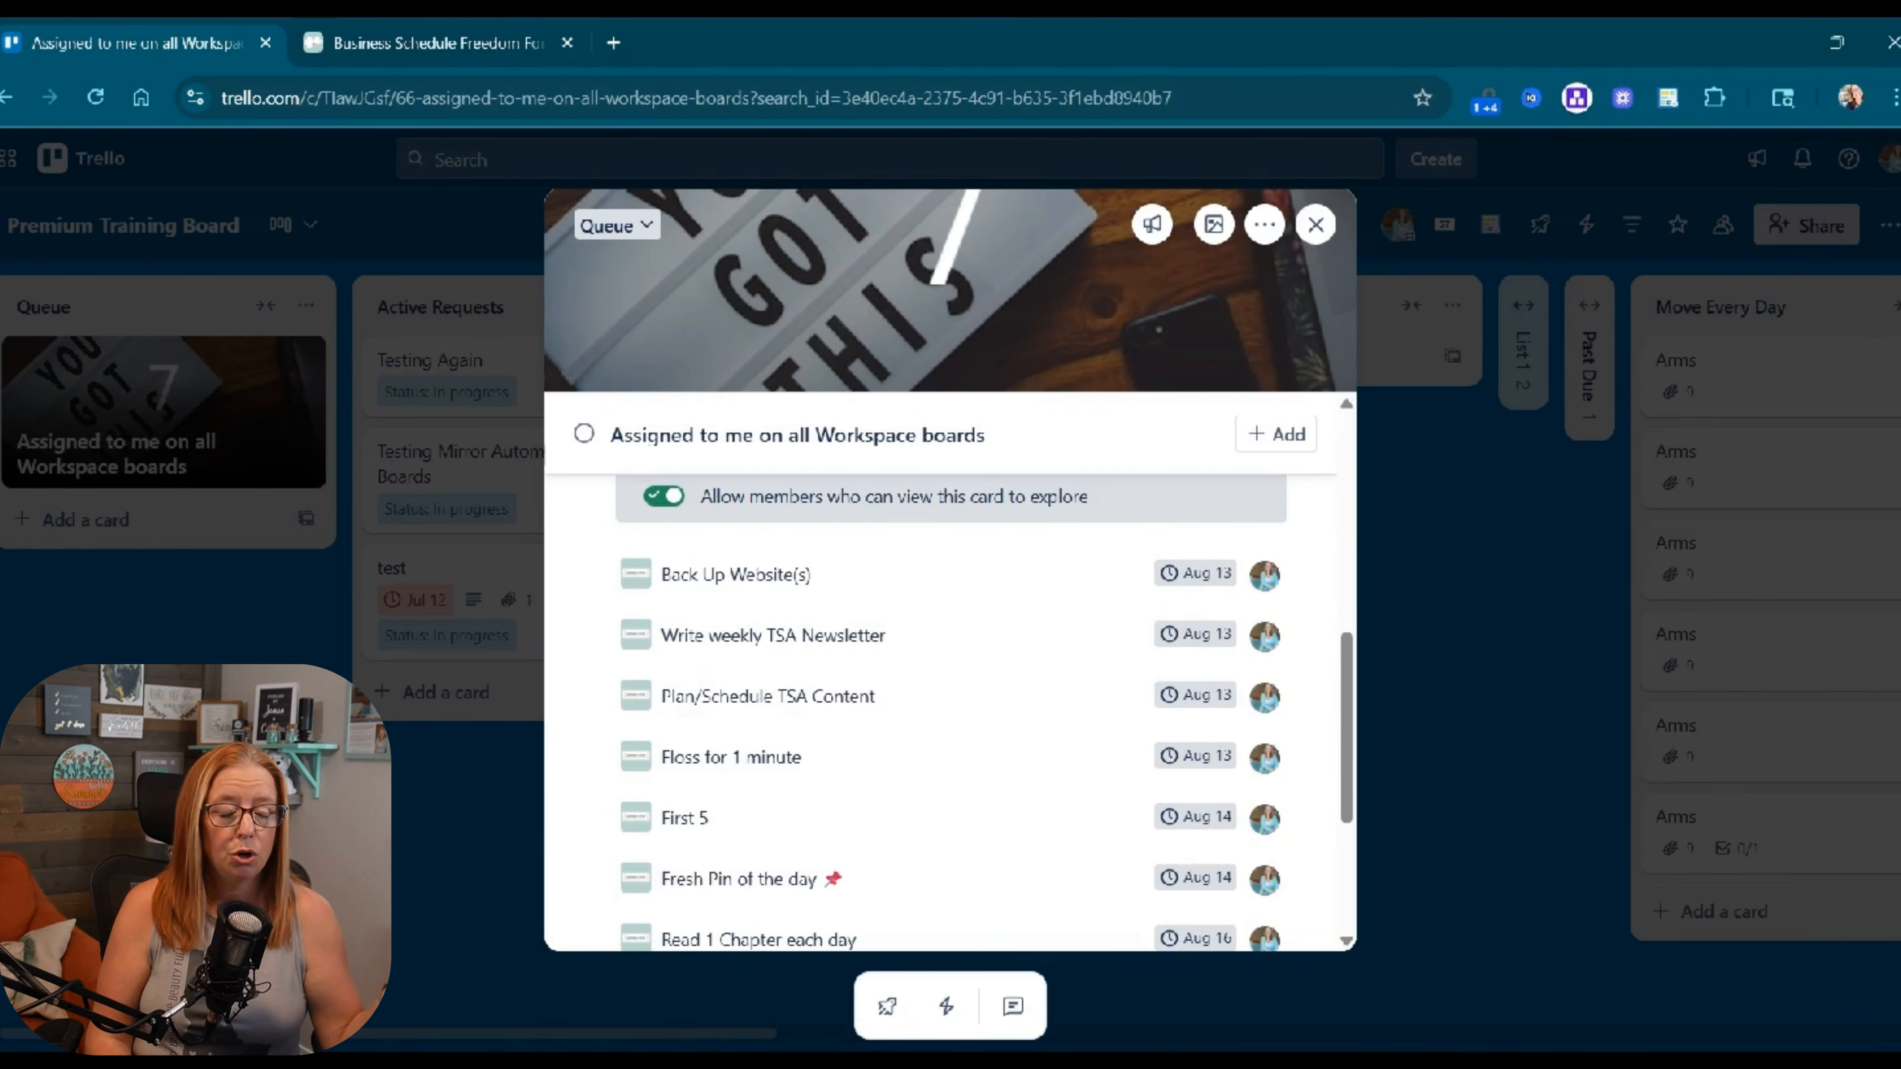
pyautogui.scroll(-3, 848, 658)
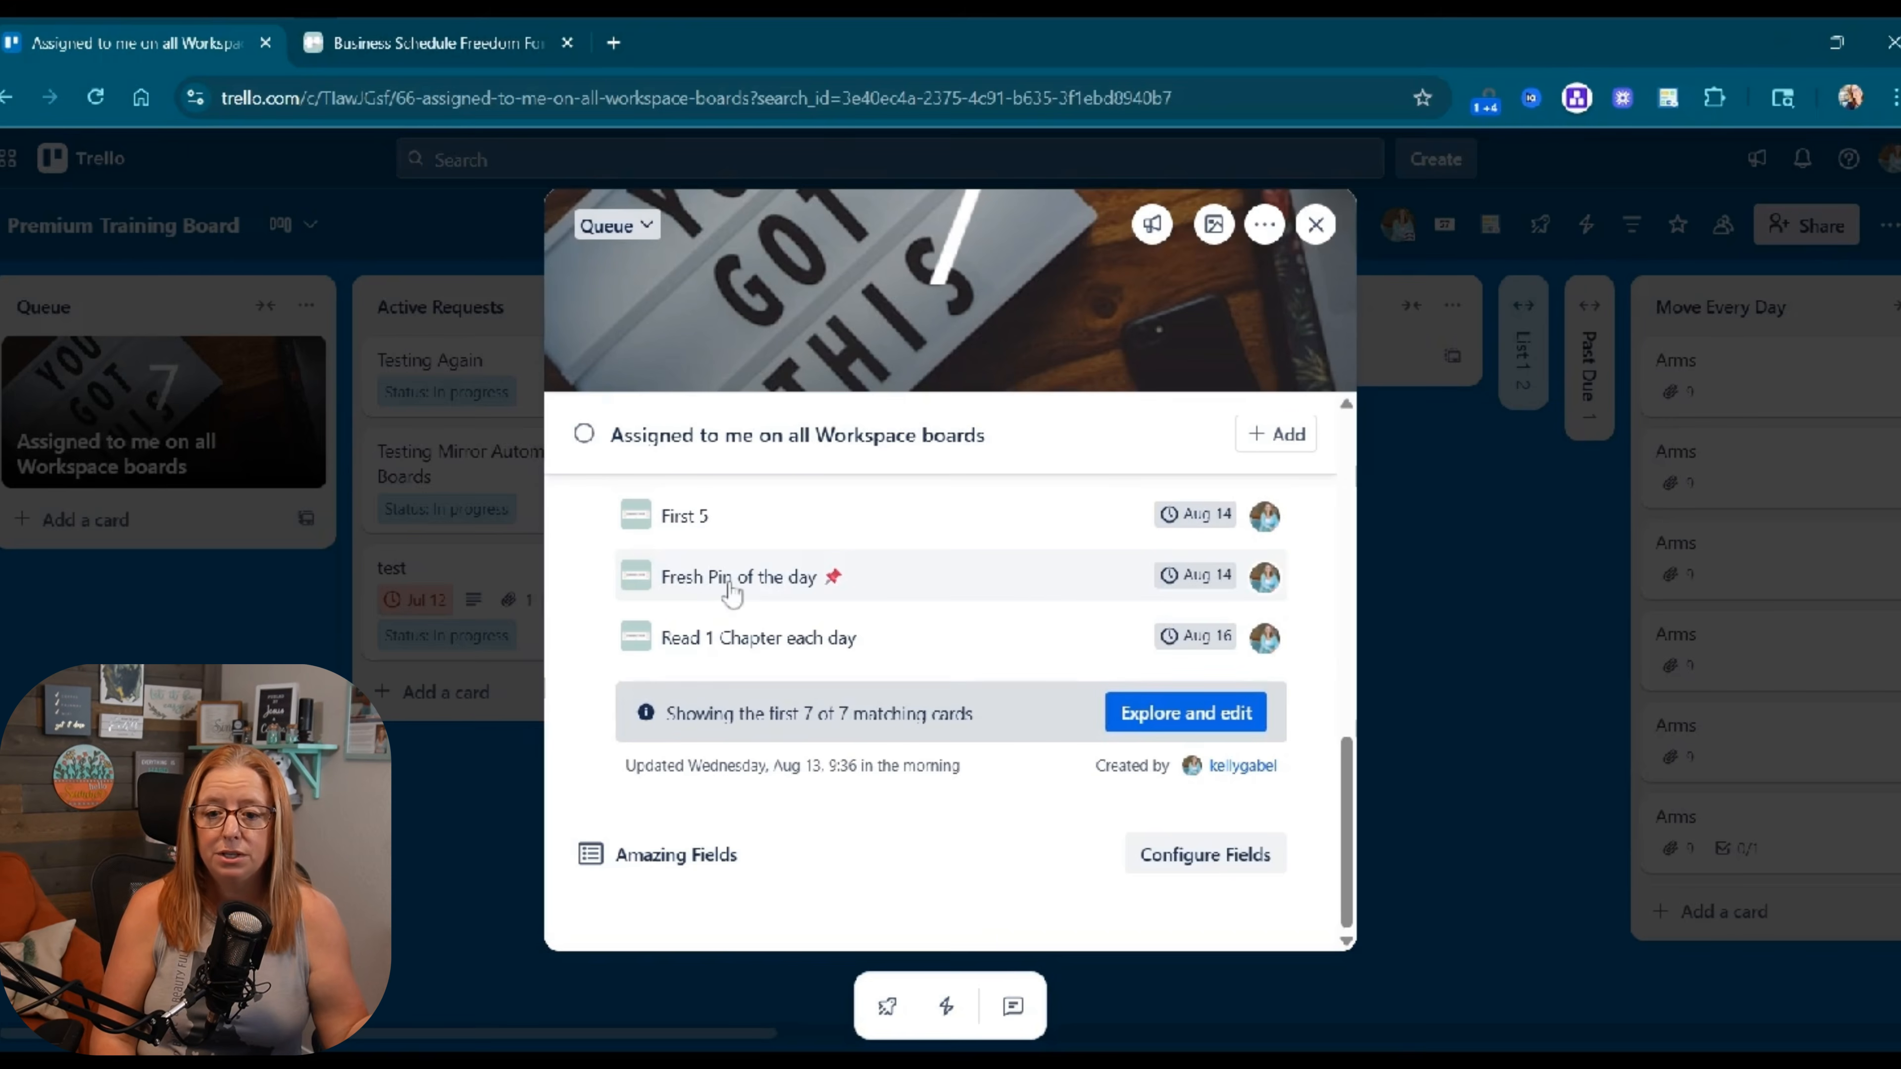
pyautogui.click(1165, 723)
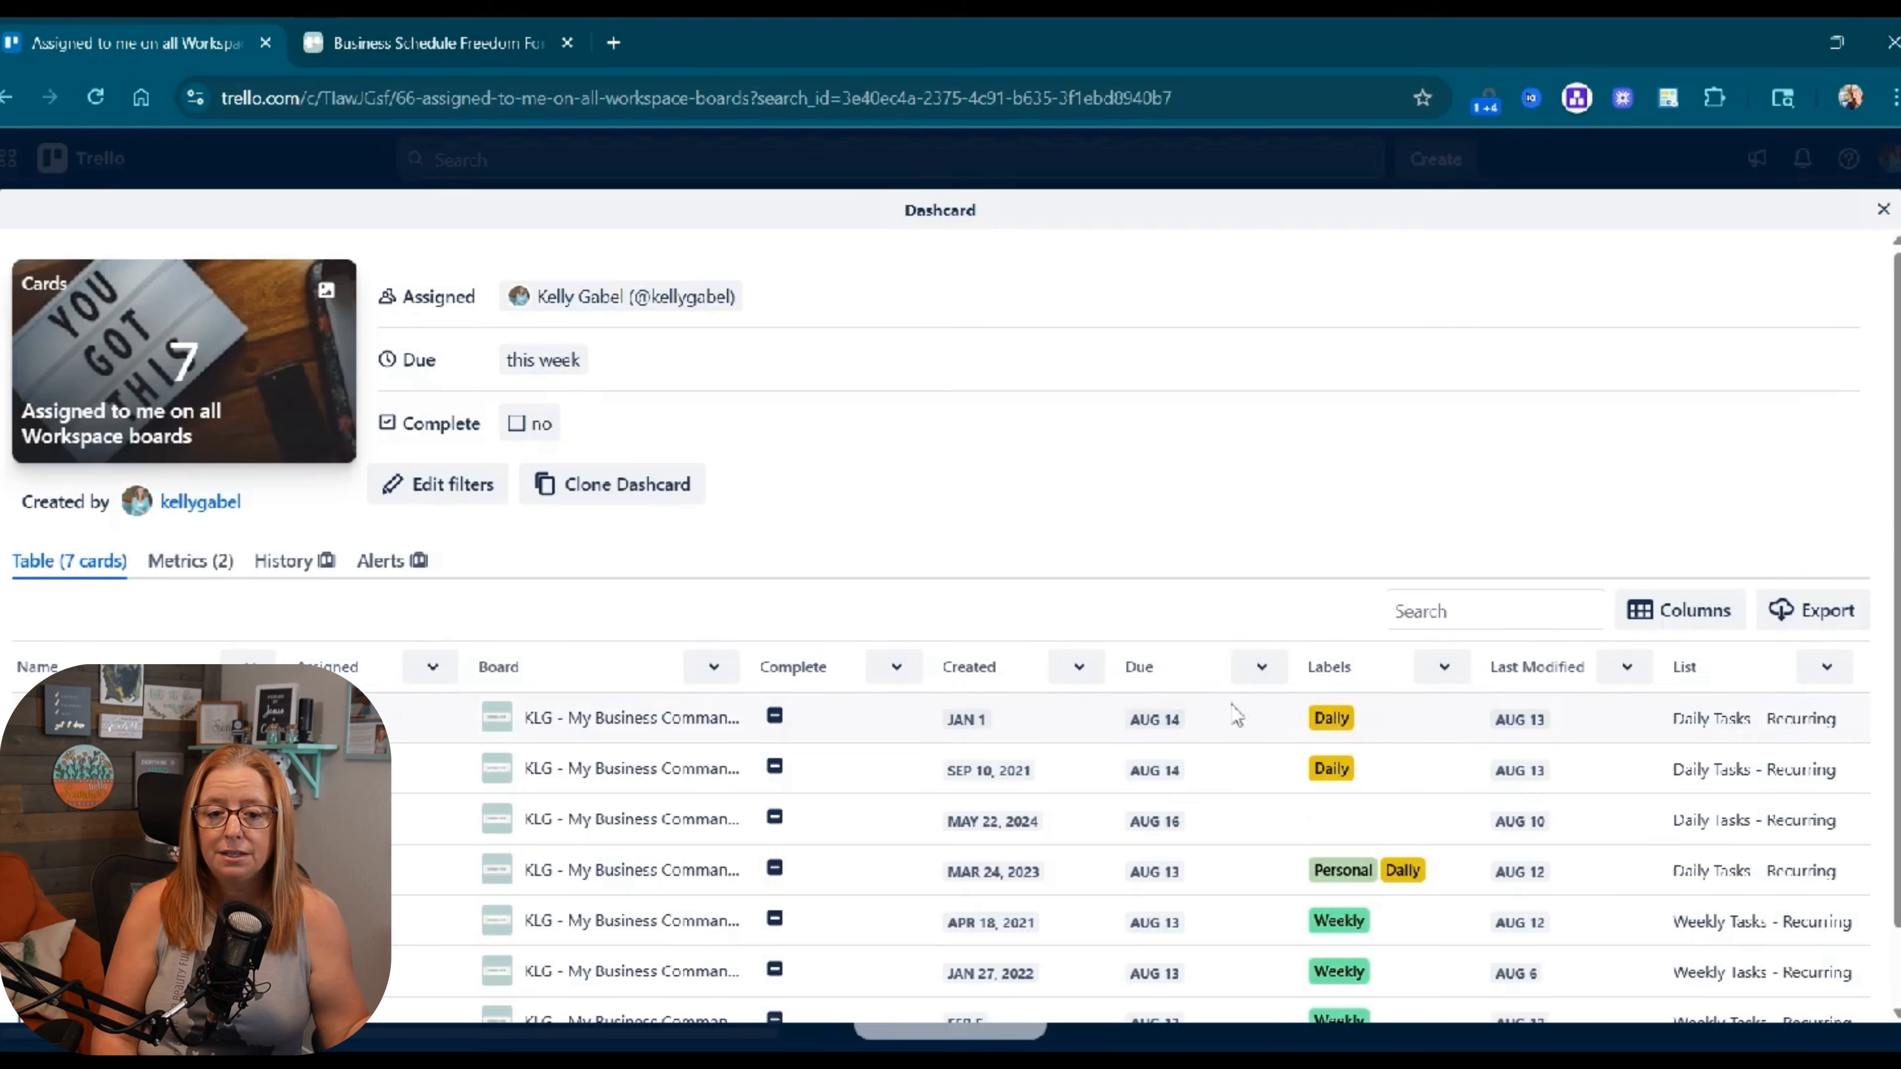
pyautogui.scroll(-1, 905, 500)
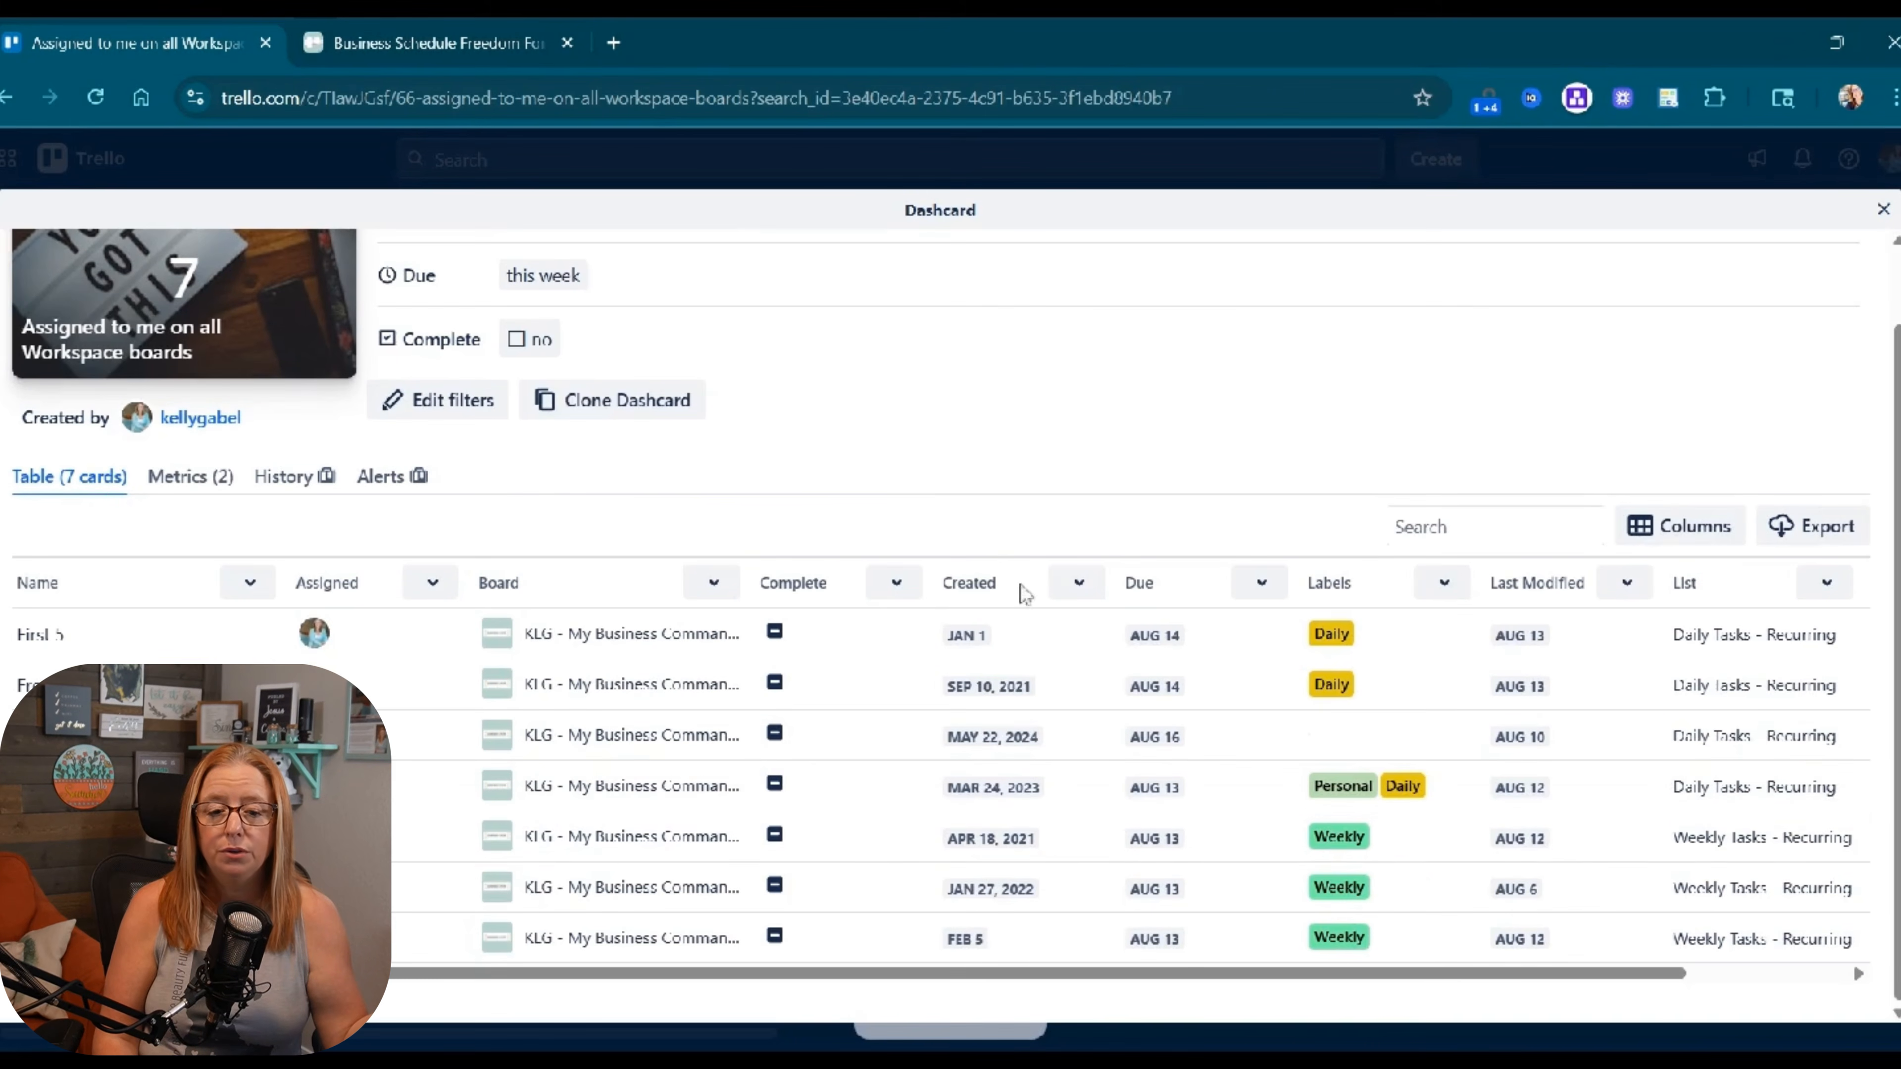